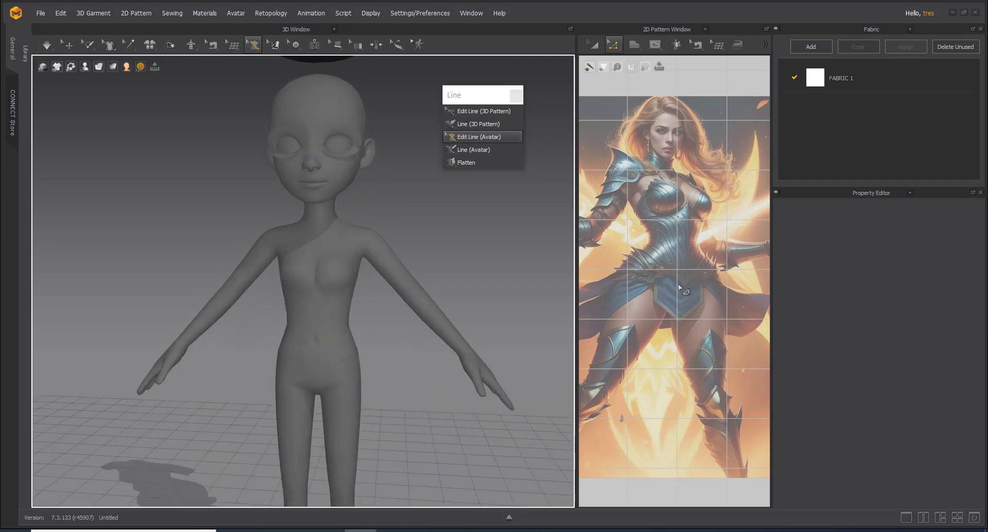
Step: Examine the armor in the 2D reference image, looking over the shoulder guards, bodice, skirt and boots
scroll(684, 290, down, 4)
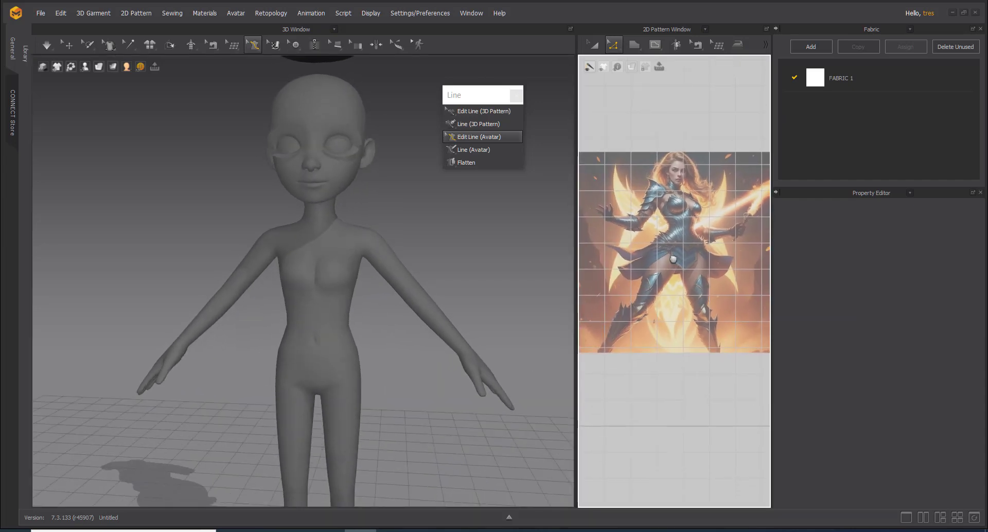
scroll(673, 259, down, 1)
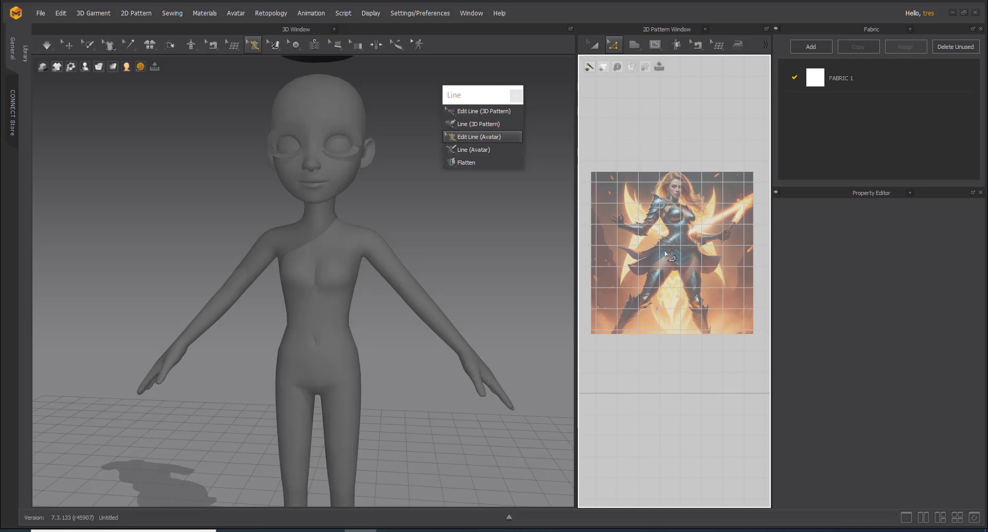
scroll(667, 254, up, 6)
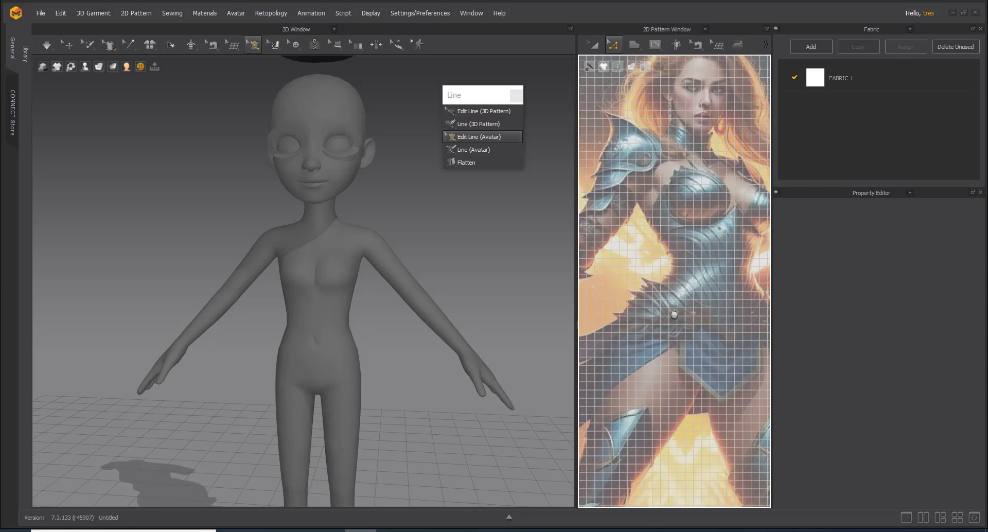
scroll(674, 315, up, 2)
scroll(683, 257, down, 5)
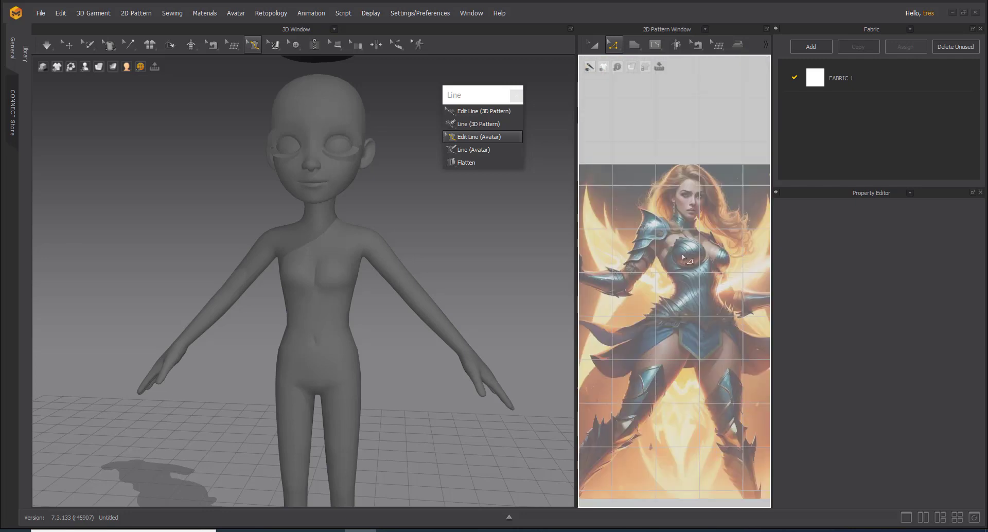
middle_drag(608, 288, 661, 282)
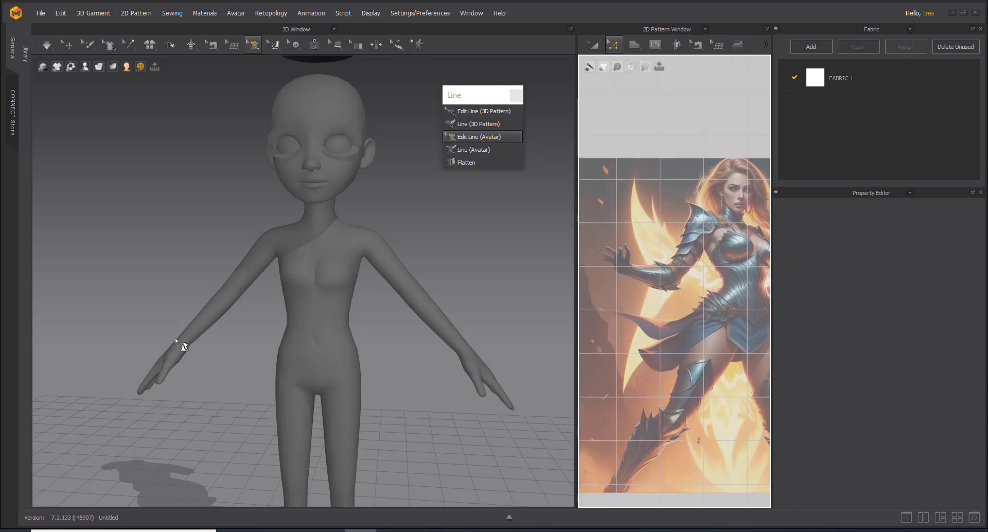
middle_drag(669, 312, 662, 289)
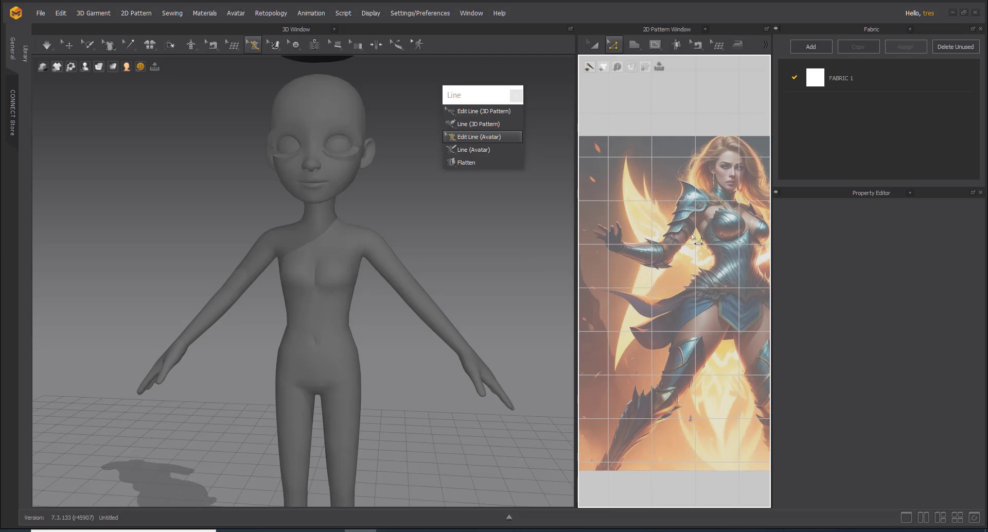
scroll(637, 290, up, 1)
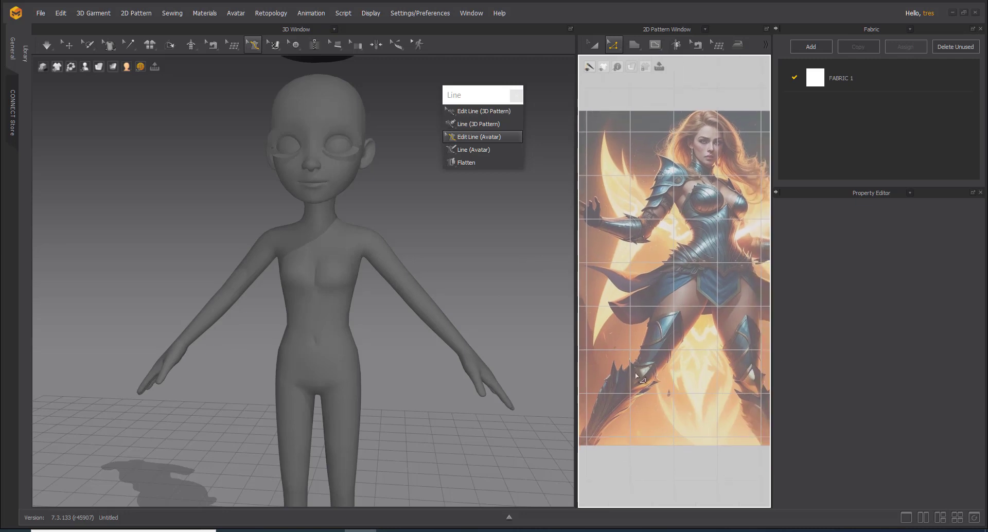
scroll(662, 377, up, 5)
scroll(662, 377, down, 6)
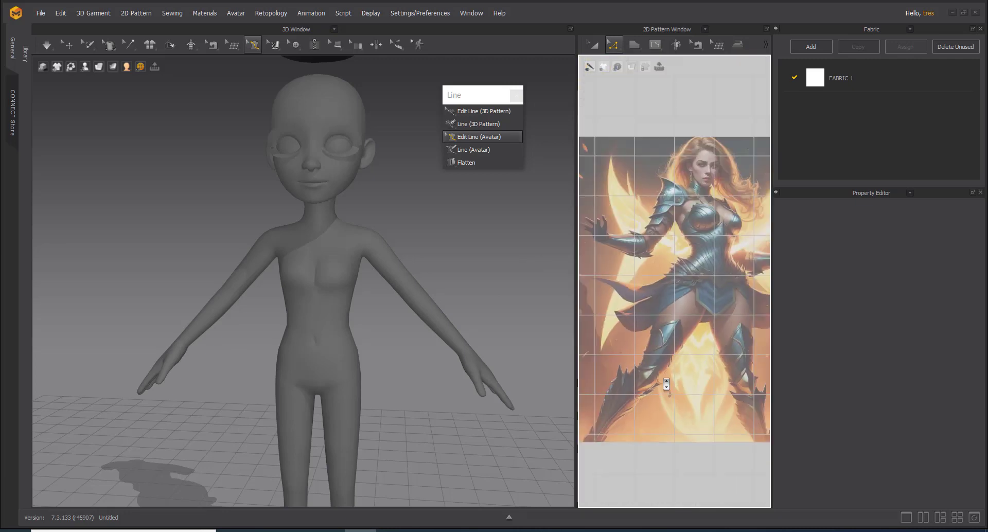
right_click(670, 341)
click(352, 269)
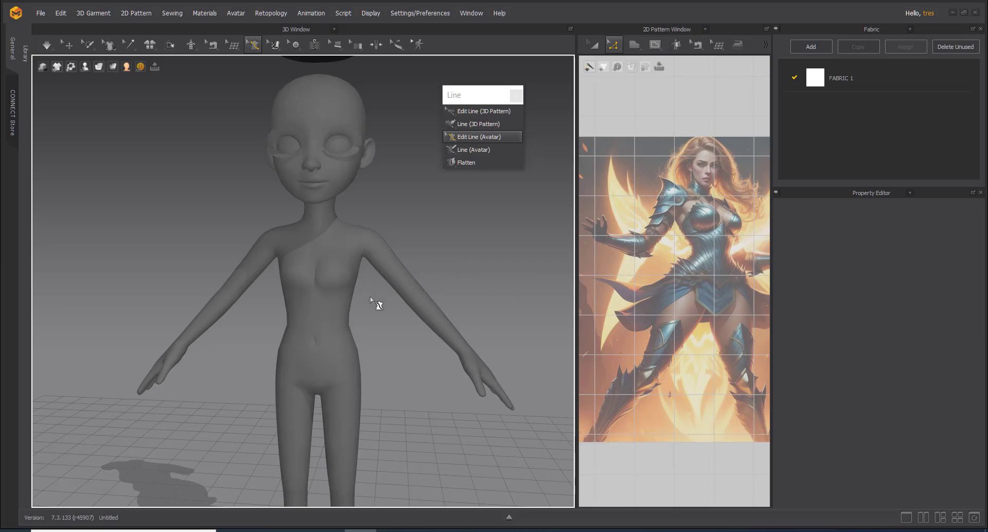
Step: Inspect the avatar's upper body, the corresponding armor areas in the reference image, and the 2D background options
scroll(376, 303, up, 2)
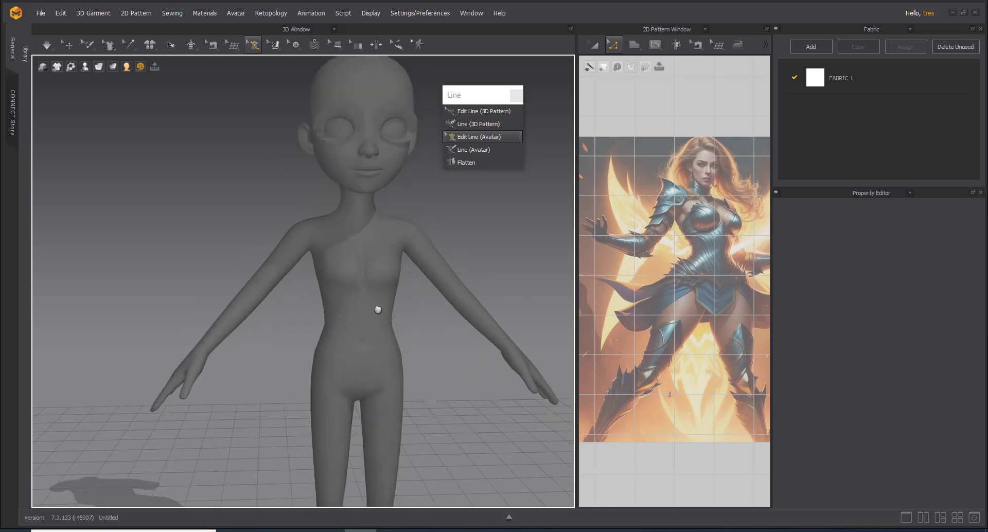
scroll(355, 309, up, 3)
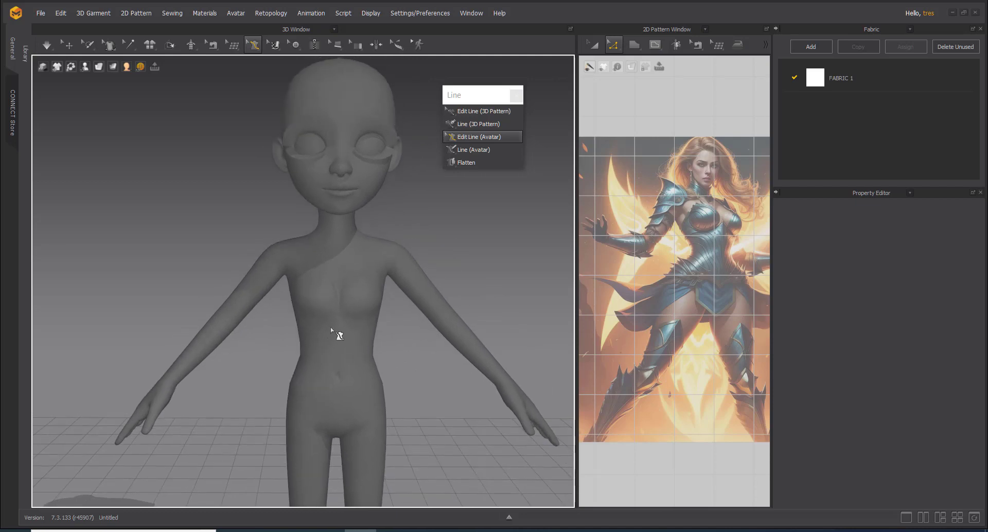
scroll(334, 327, up, 3)
scroll(706, 259, up, 3)
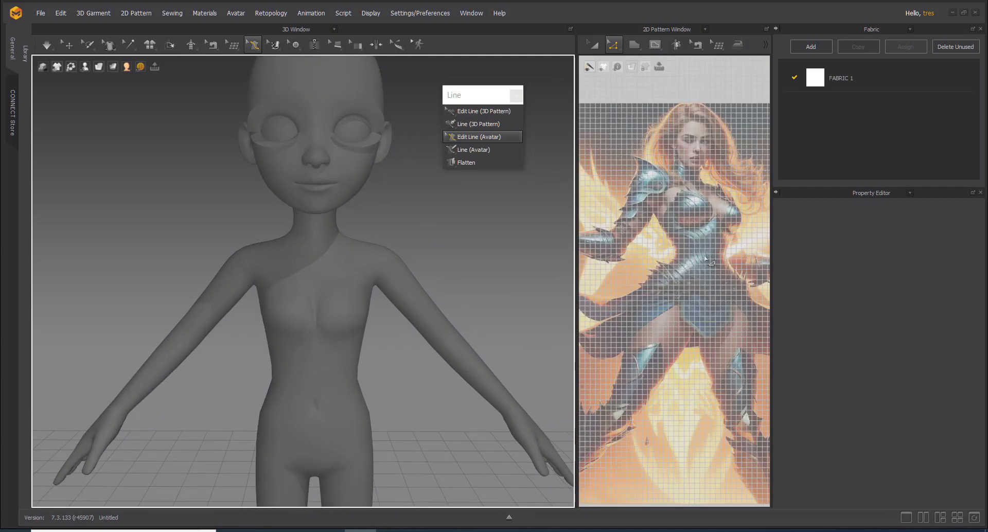
scroll(706, 259, down, 5)
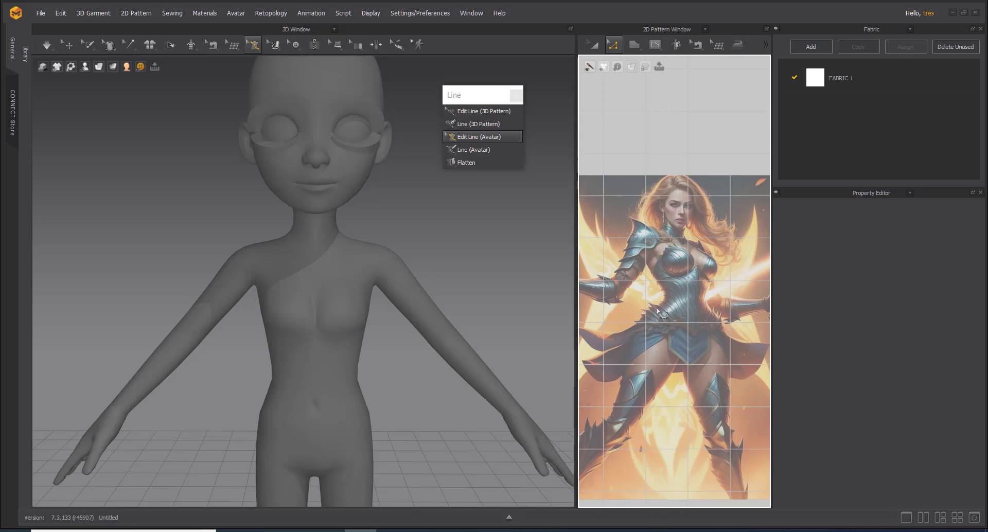
right_drag(674, 295, 375, 366)
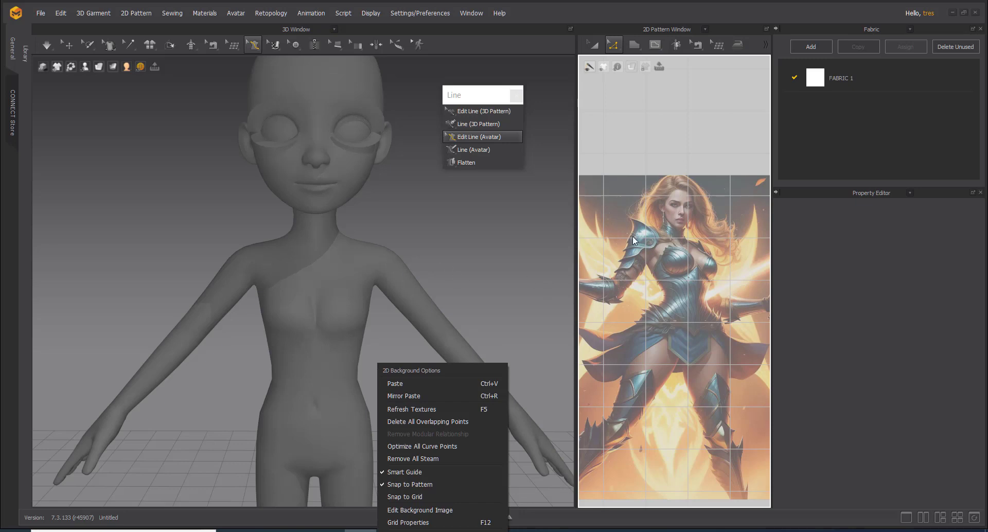
click(519, 286)
scroll(667, 281, up, 5)
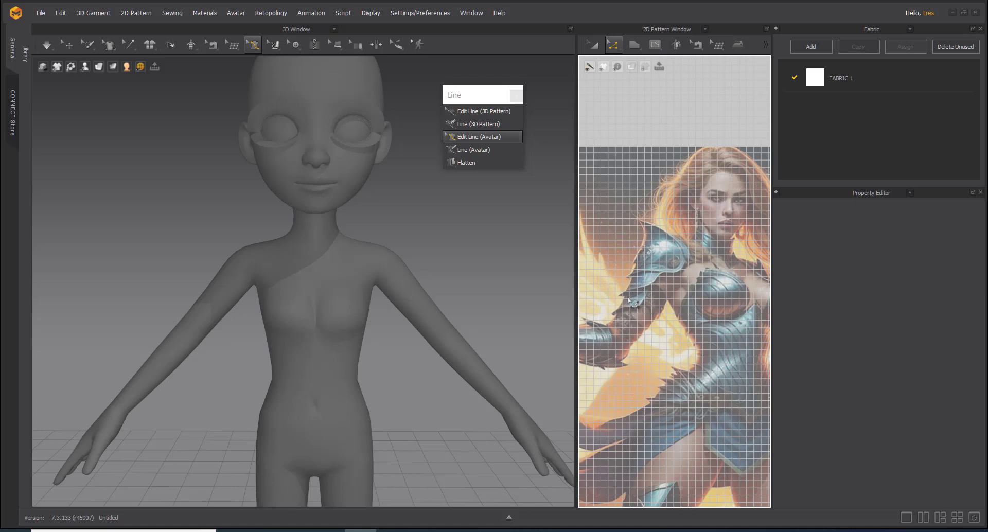
scroll(644, 311, down, 3)
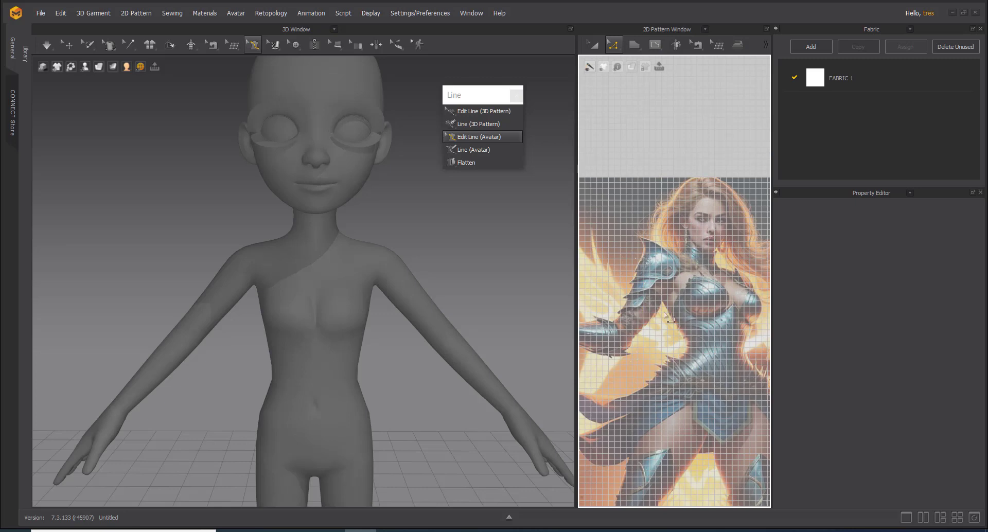
scroll(657, 303, down, 1)
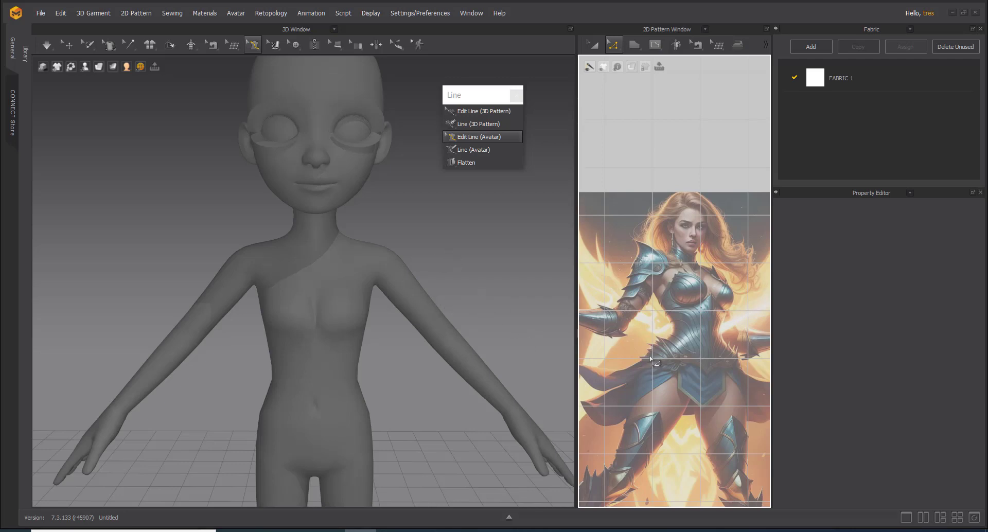
scroll(676, 298, down, 2)
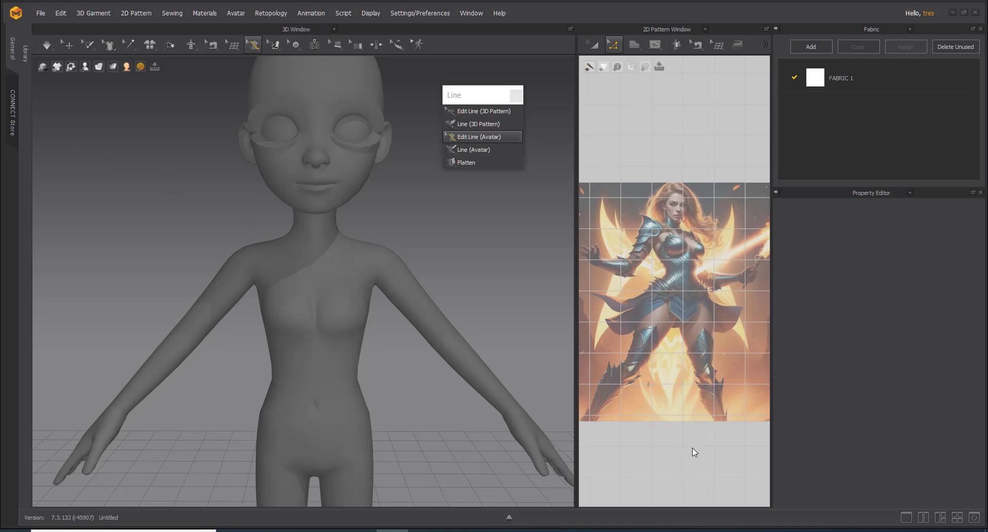
Step: Close the floating Line palette, detach the Line tools again beside the avatar's head, and choose Edit Line (Avatar)
click(251, 46)
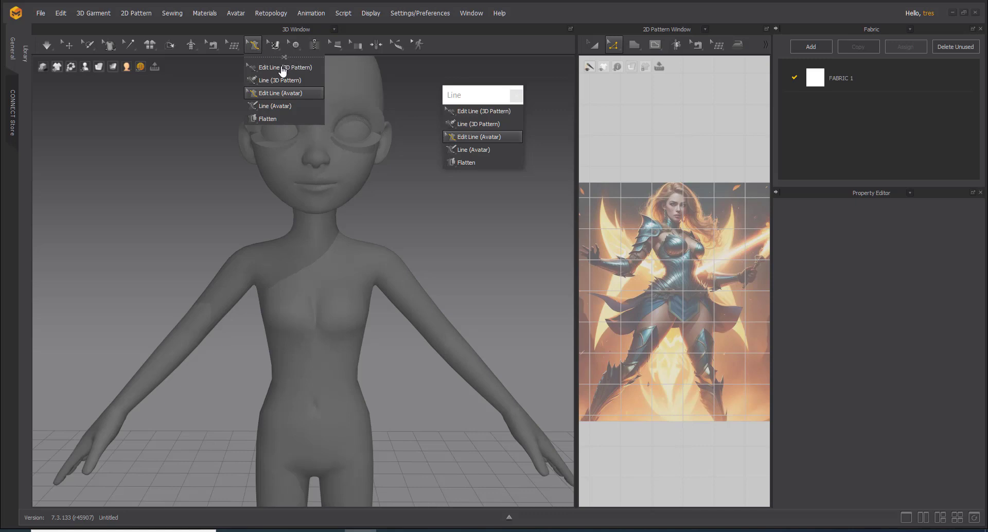
click(213, 111)
click(513, 96)
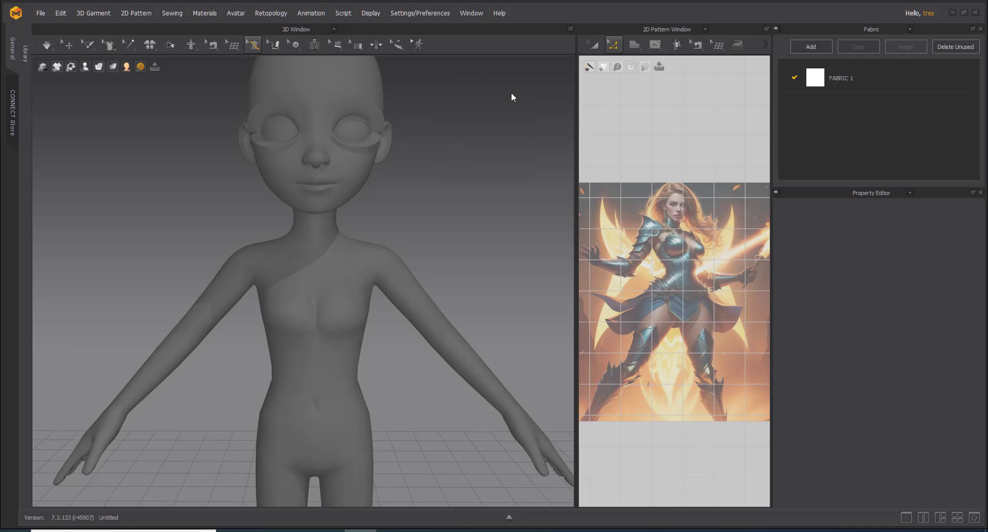
click(245, 51)
click(285, 61)
click(253, 48)
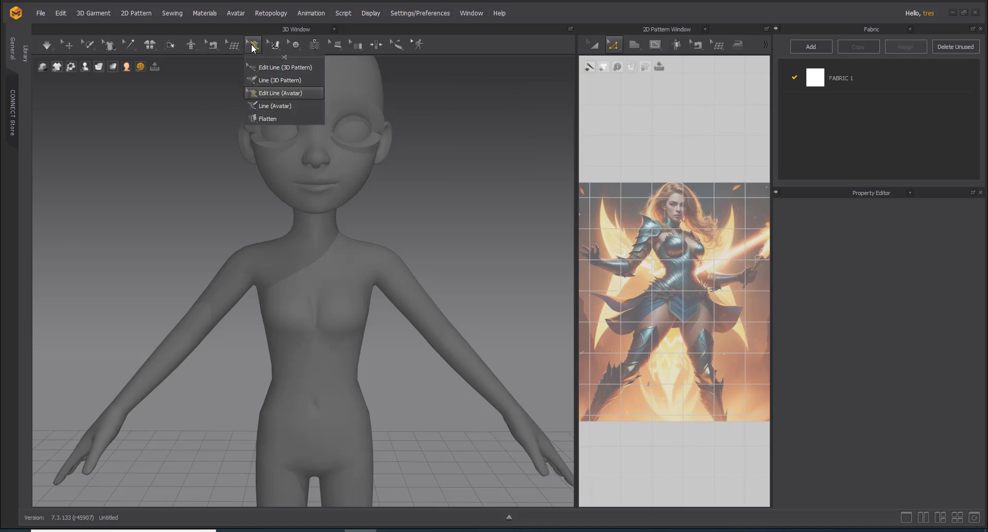
click(285, 57)
drag(268, 66, 486, 98)
click(489, 138)
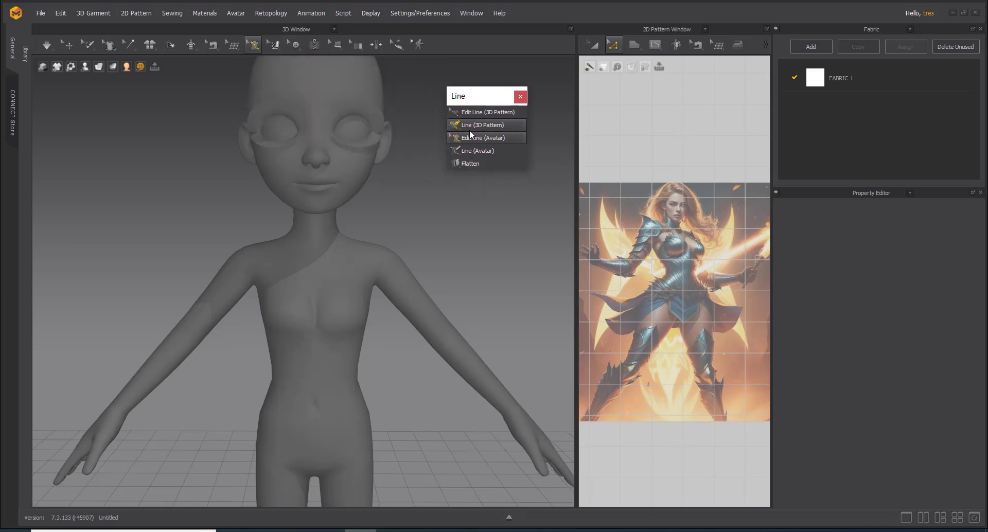
Step: Detach the Retopology tools as a floating palette beside the avatar's head and close that palette
click(233, 44)
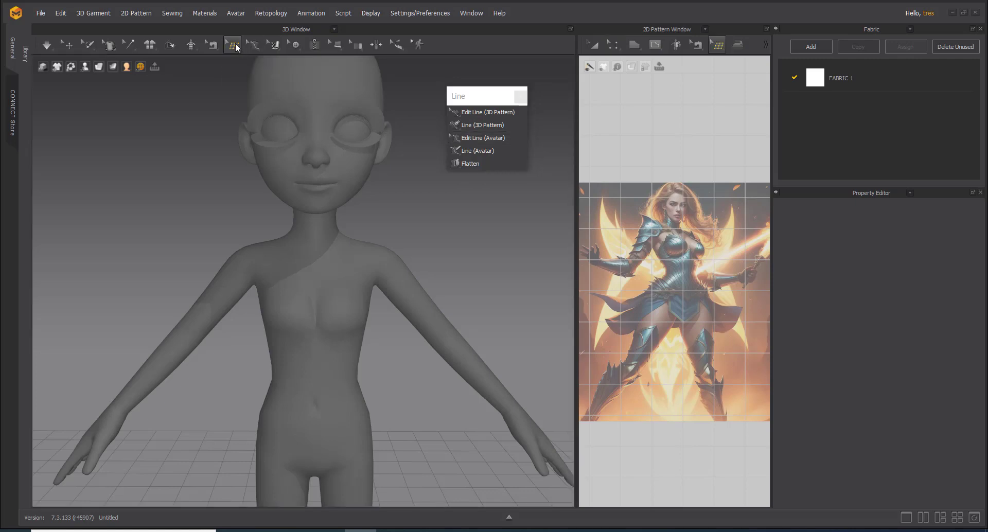
click(235, 43)
click(250, 67)
click(228, 46)
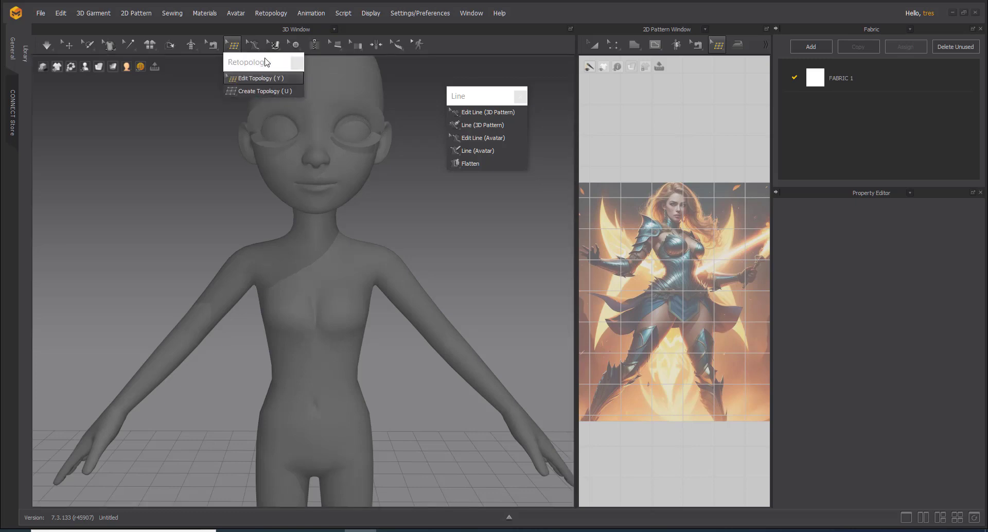
drag(266, 62, 207, 105)
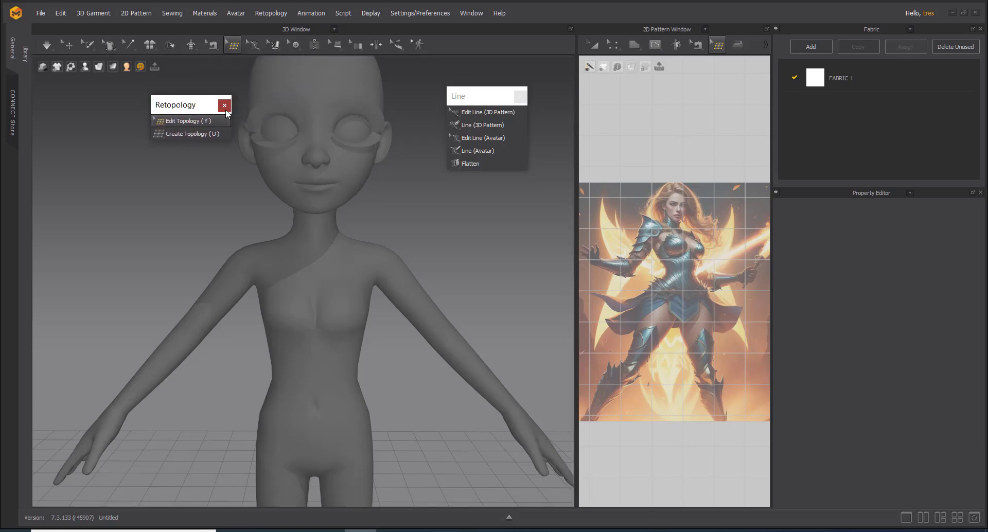
click(225, 106)
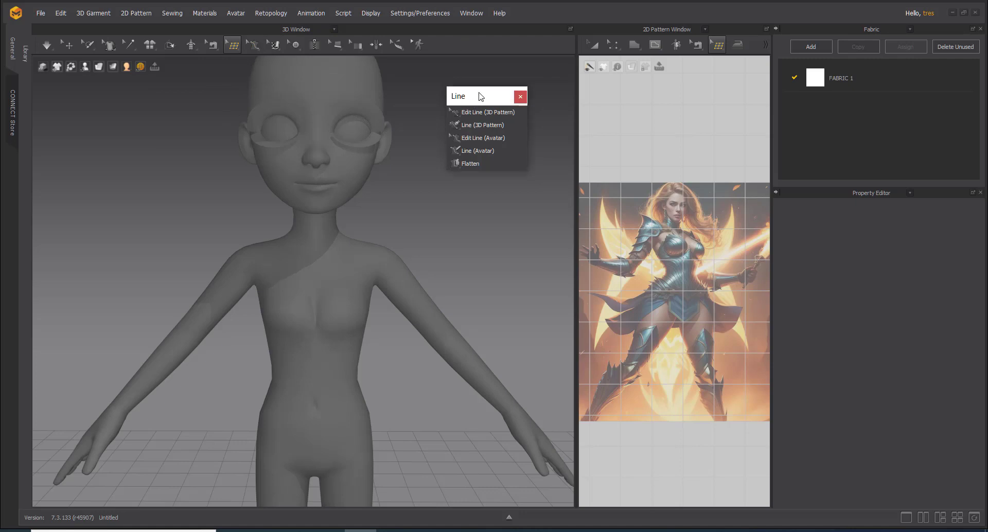
Step: Move the floating Line palette farther from the avatar and draw a closed triangle on its upper chest with Line (Avatar), one side about 3.25 cm
drag(480, 96, 508, 82)
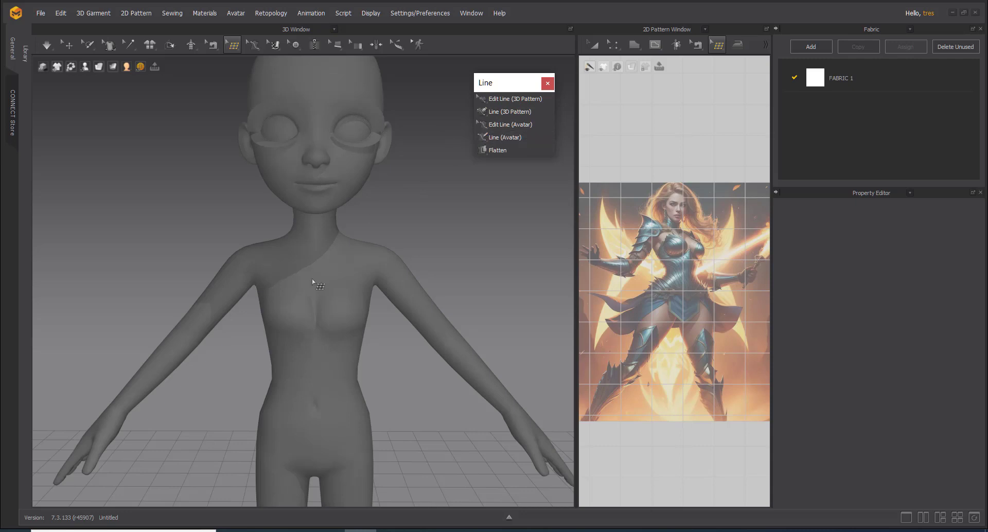
click(502, 142)
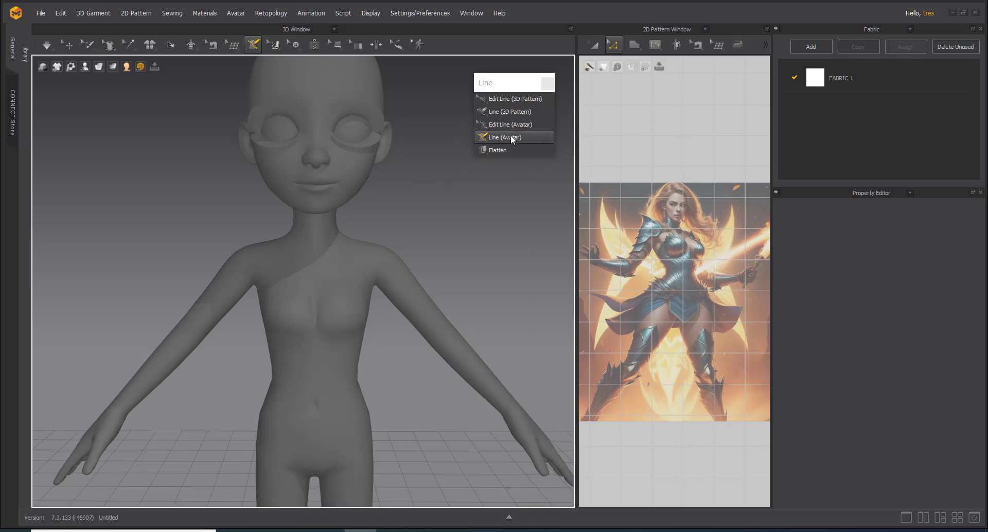
click(316, 270)
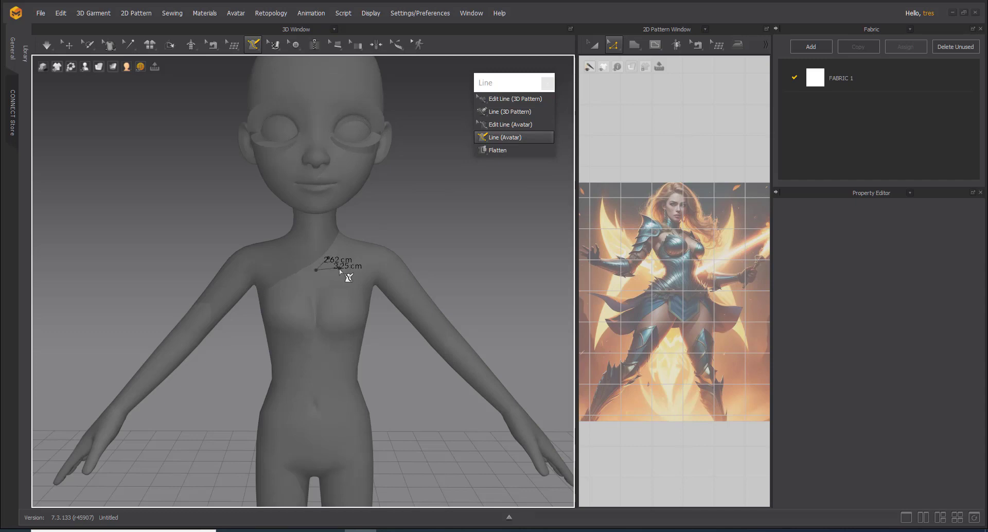
double_click(339, 267)
scroll(509, 167, up, 2)
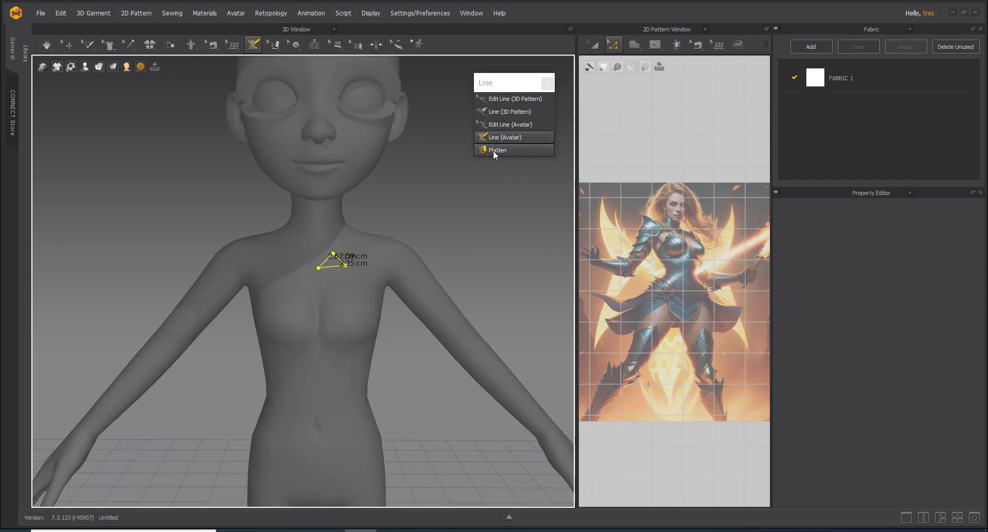
Step: Flatten the triangular area on the avatar's upper chest into a pattern piece
click(493, 150)
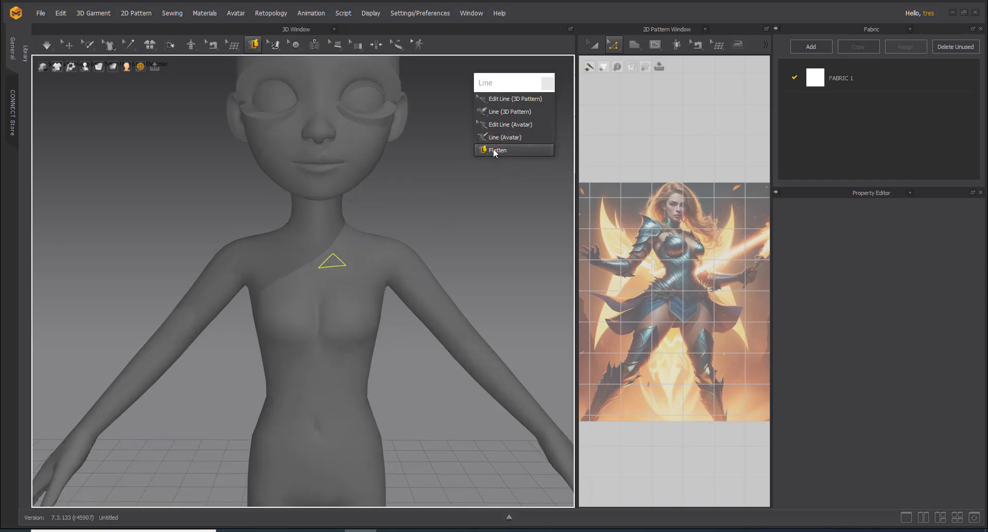
click(334, 262)
scroll(334, 264, up, 5)
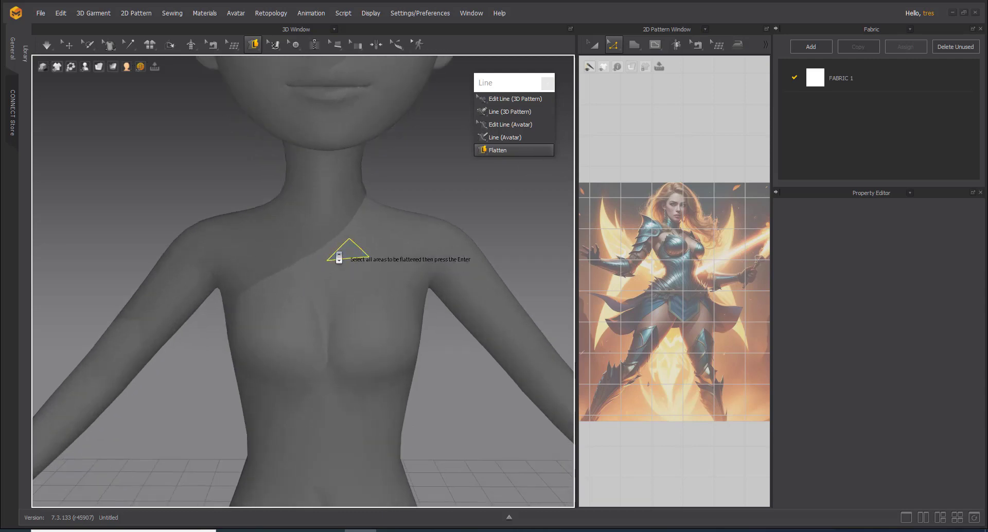
scroll(387, 235, up, 3)
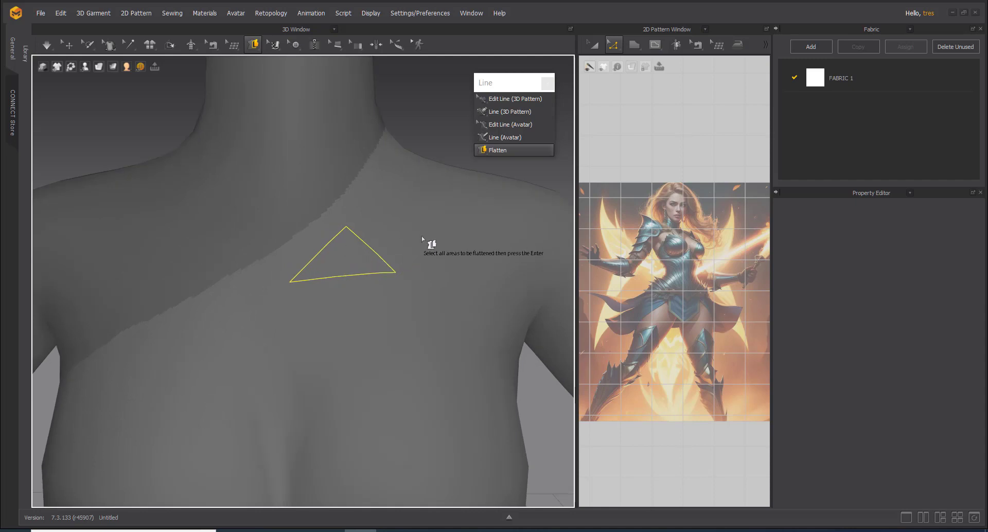
click(342, 256)
click(341, 254)
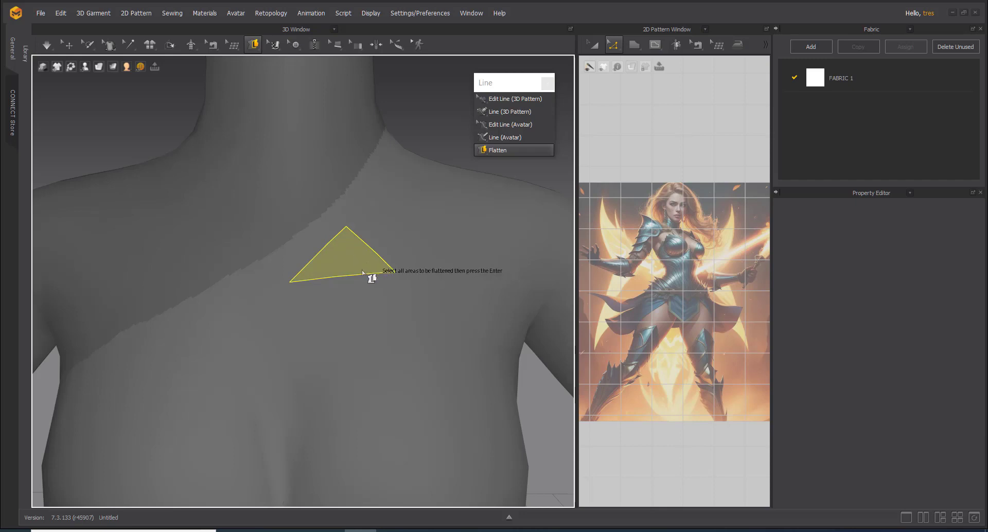
key(Return)
right_drag(370, 278, 269, 274)
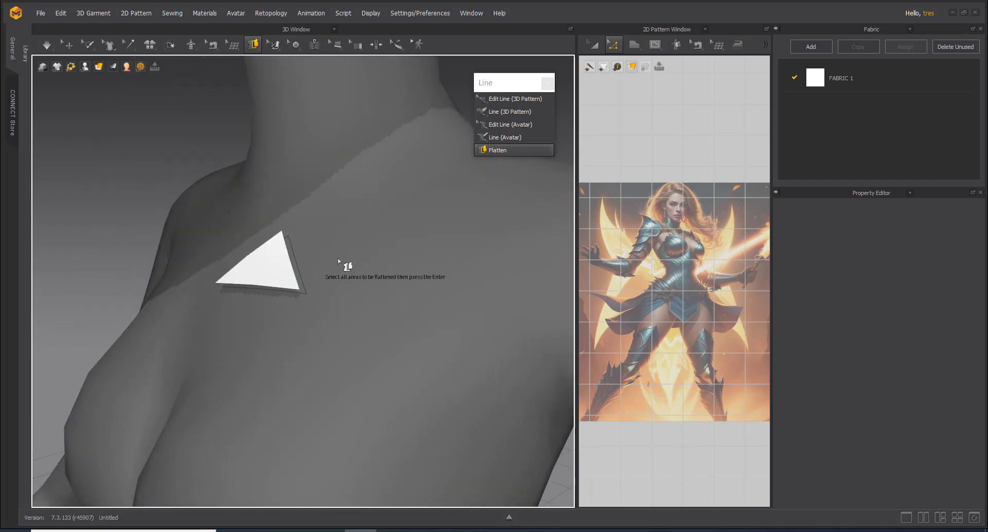
Step: Finish flattening and delete the small triangular pattern piece from the avatar's upper chest
right_drag(296, 316, 319, 303)
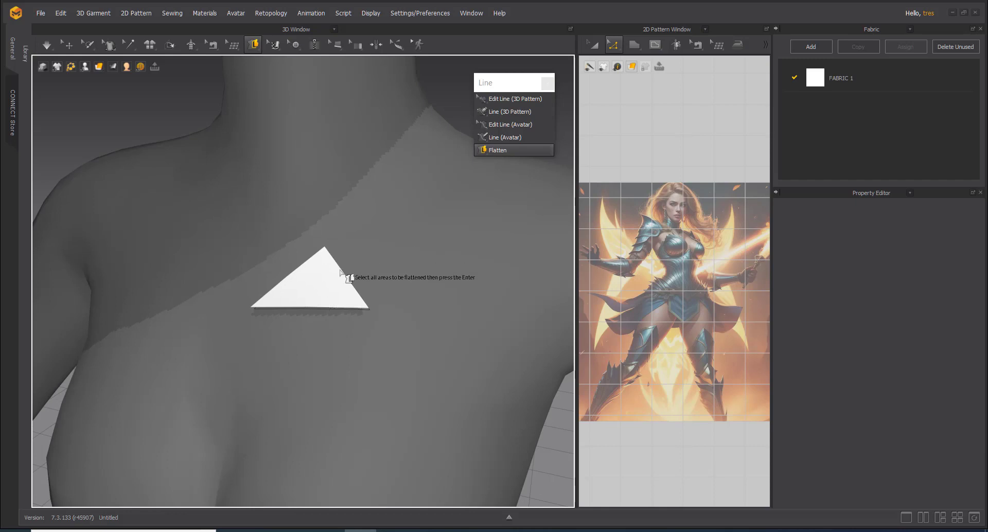
key(Return)
click(320, 276)
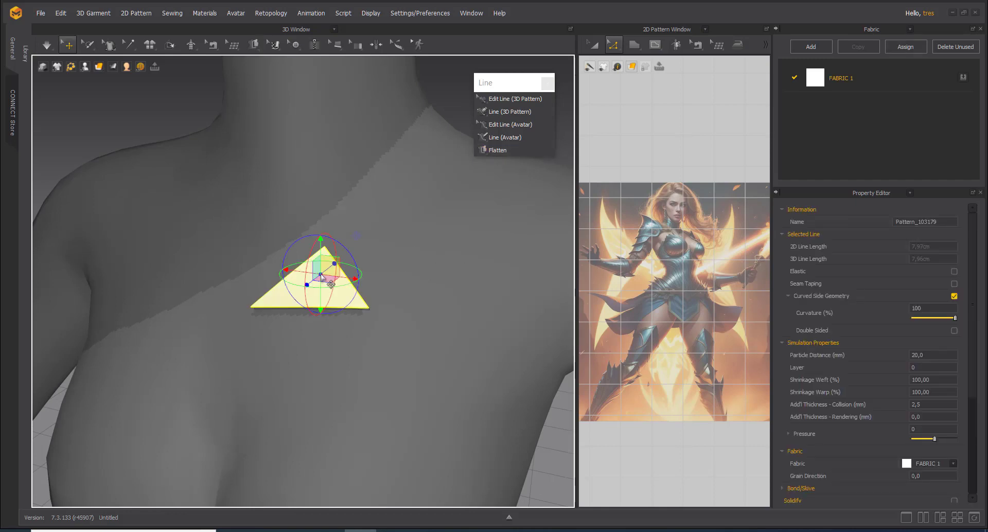
key(Delete)
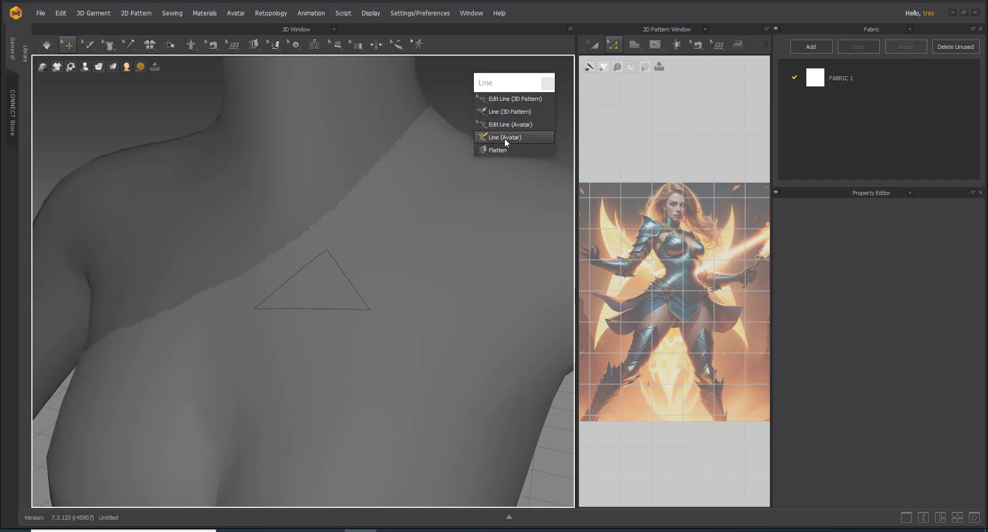
Step: Enlarge the chest triangle with Edit Line (Avatar) by moving its three corners outward, the upper one to the base of the neck
click(495, 124)
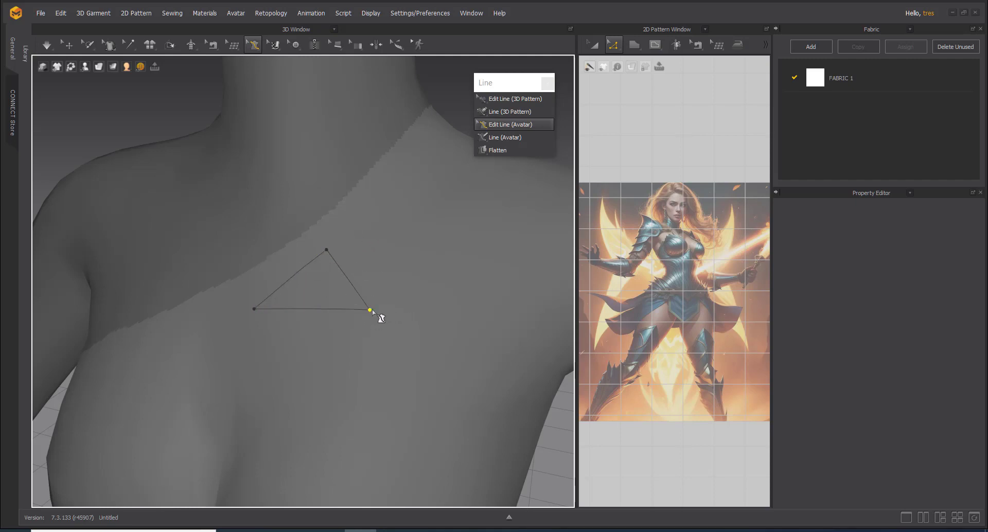
drag(369, 310, 460, 278)
drag(326, 251, 309, 159)
drag(254, 310, 210, 348)
Step: Flatten the enlarged triangle on the avatar's chest into a pattern piece and inspect it from the side and front
click(498, 150)
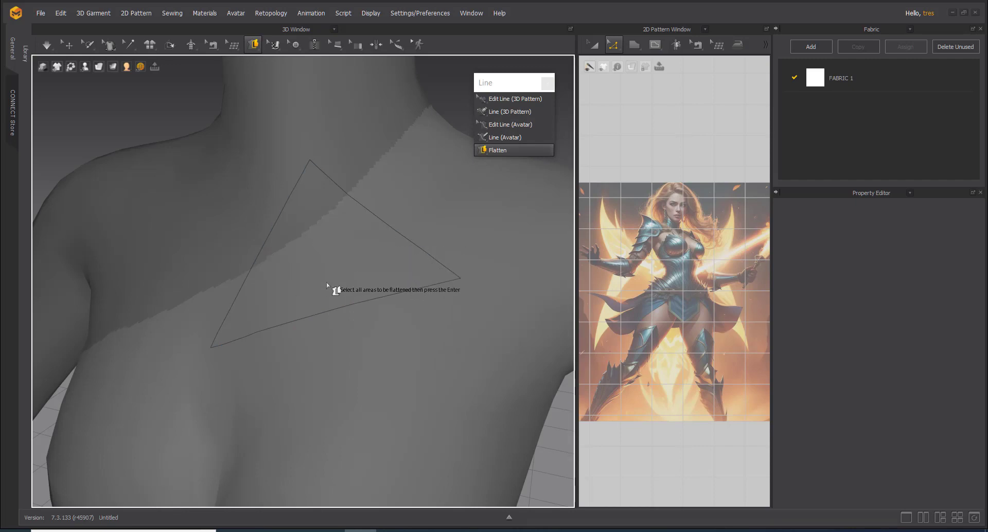
click(336, 265)
click(336, 261)
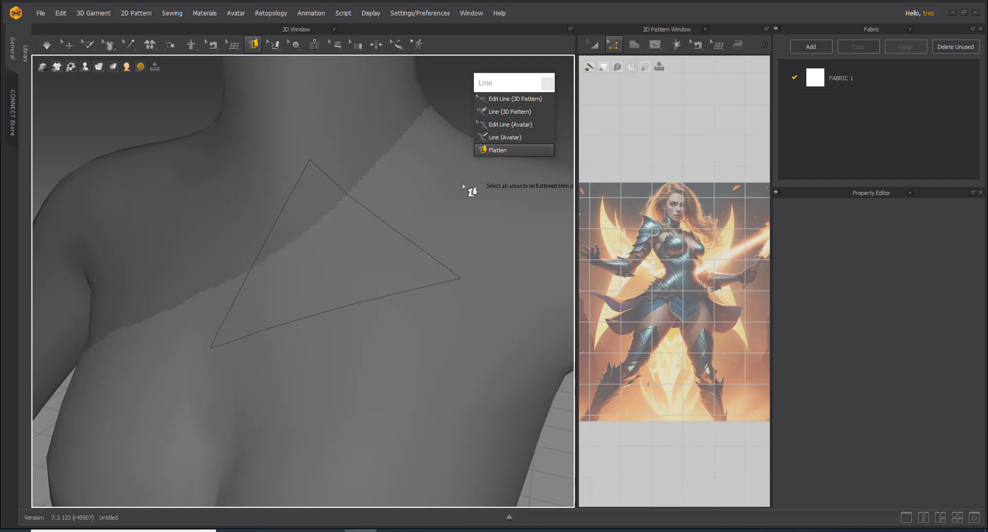
click(378, 235)
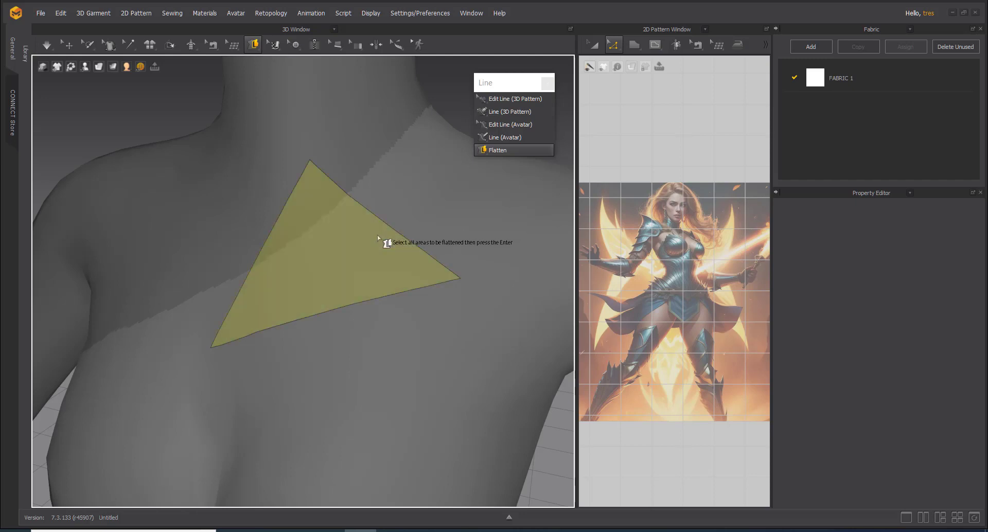
key(Return)
right_drag(397, 309, 238, 256)
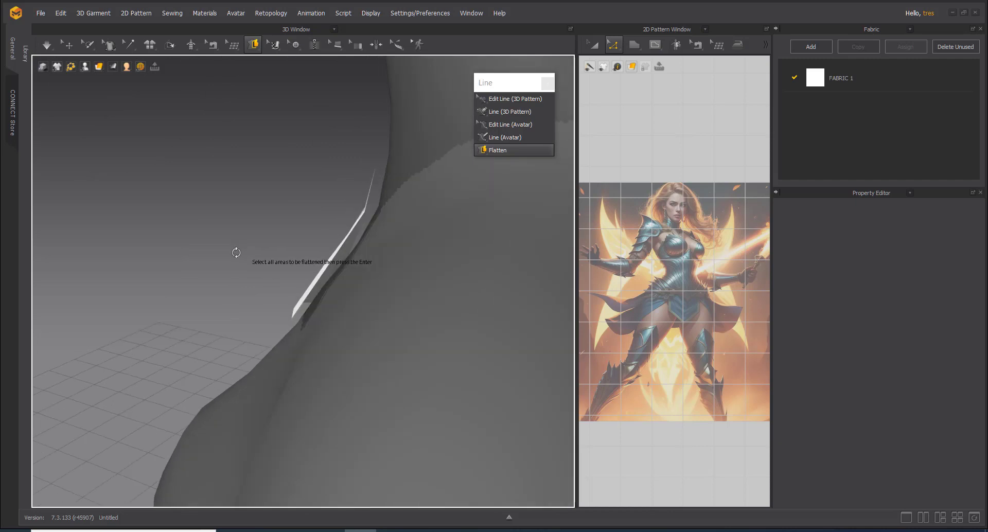
right_drag(282, 297, 309, 253)
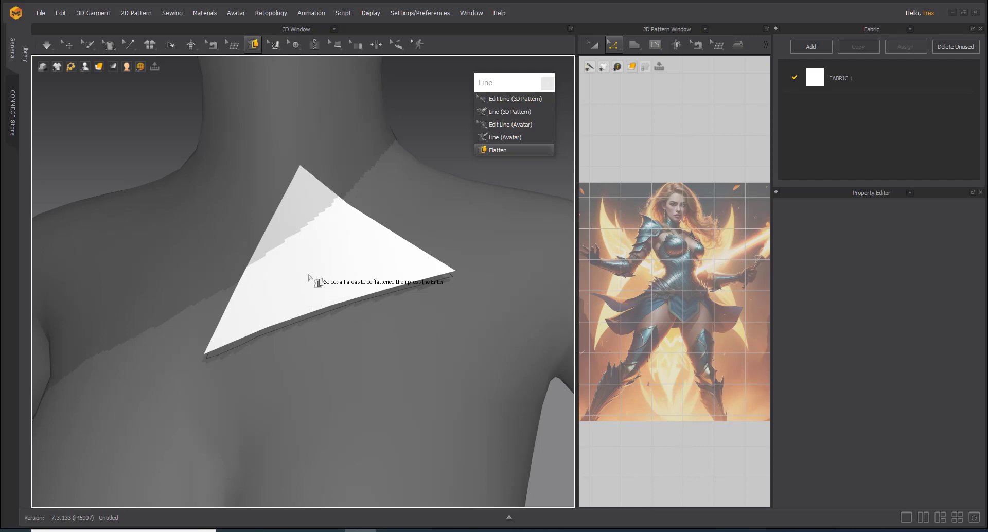
mouse_move(309, 278)
right_down()
mouse_move(287, 229)
mouse_move(191, 263)
mouse_move(298, 283)
right_up()
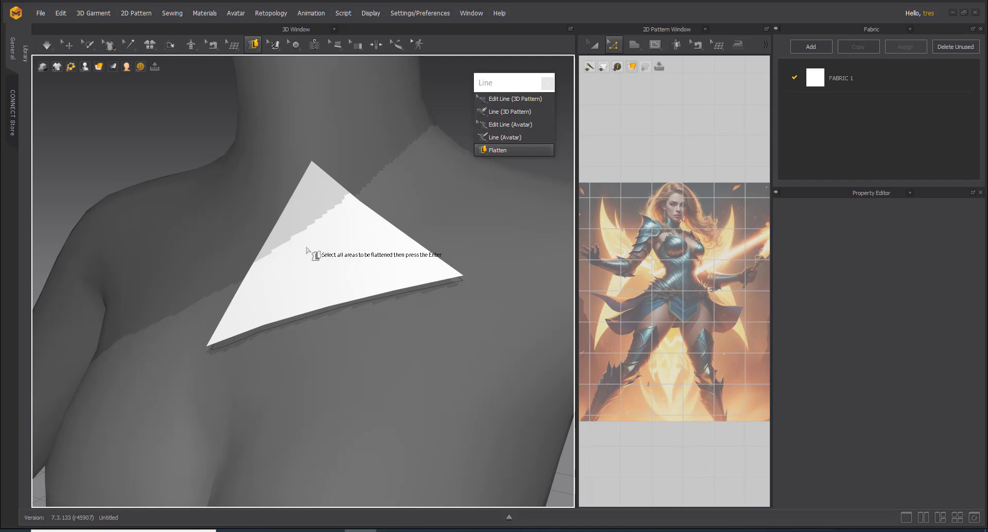
Step: Leave Flatten and delete the large triangular pattern piece, keeping its outline on the avatar
click(334, 264)
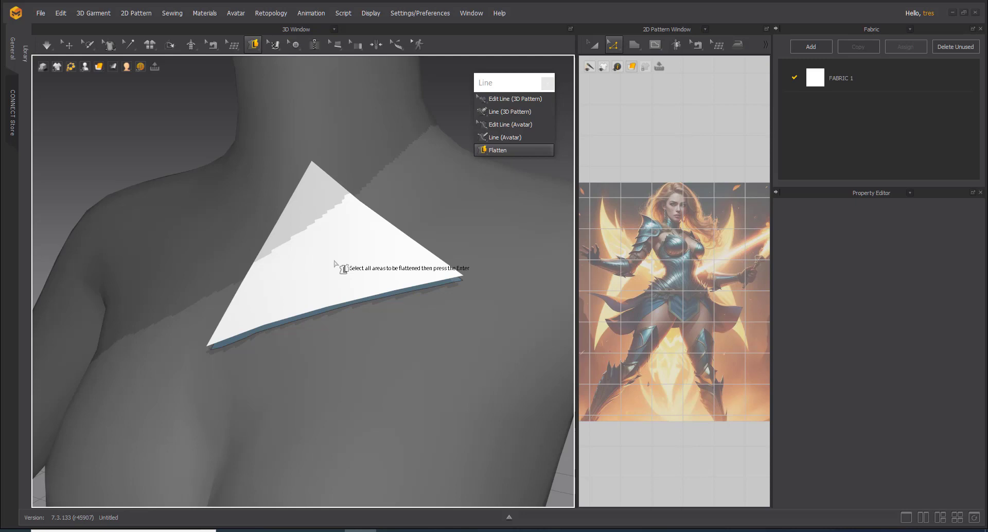
click(335, 265)
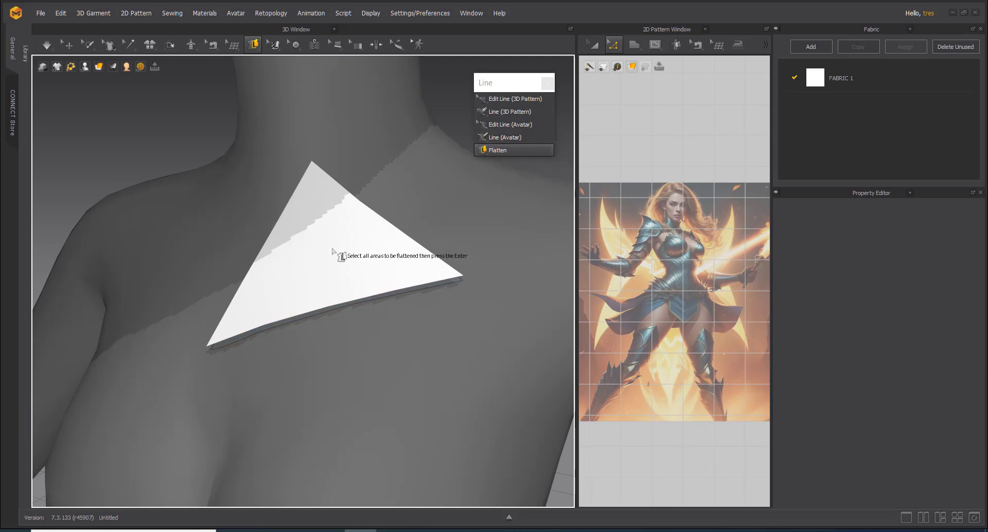
key(Return)
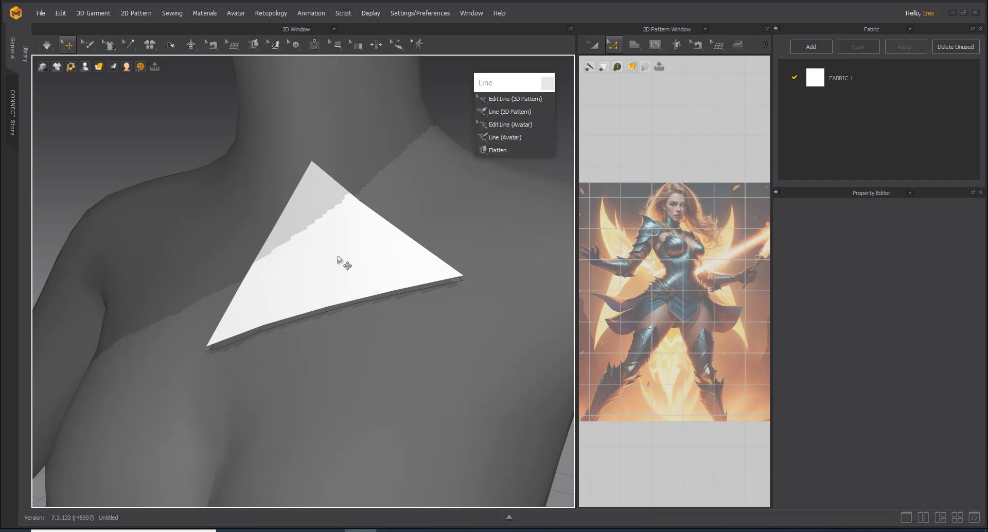
click(345, 263)
key(Delete)
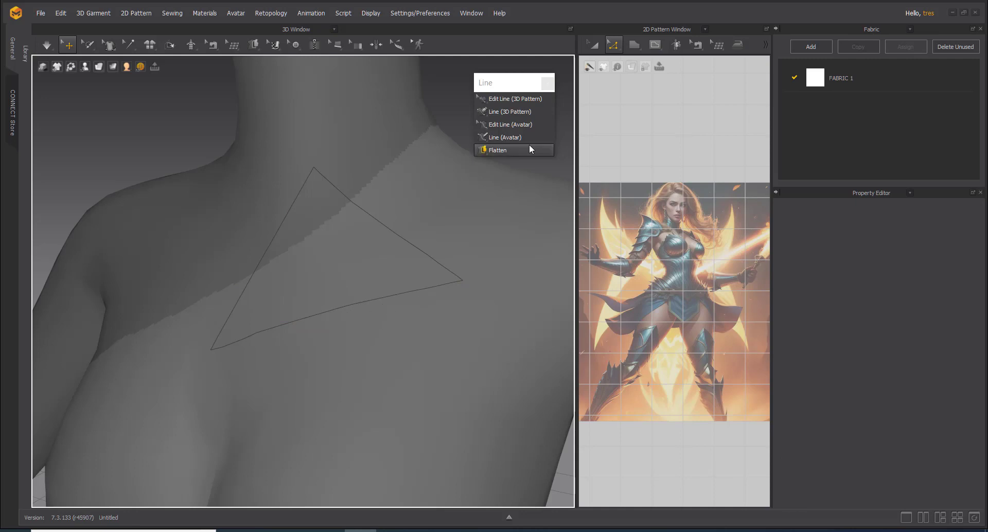
Step: Select the whole triangle outline on the avatar's chest with Edit Line (Avatar) and delete it
click(499, 125)
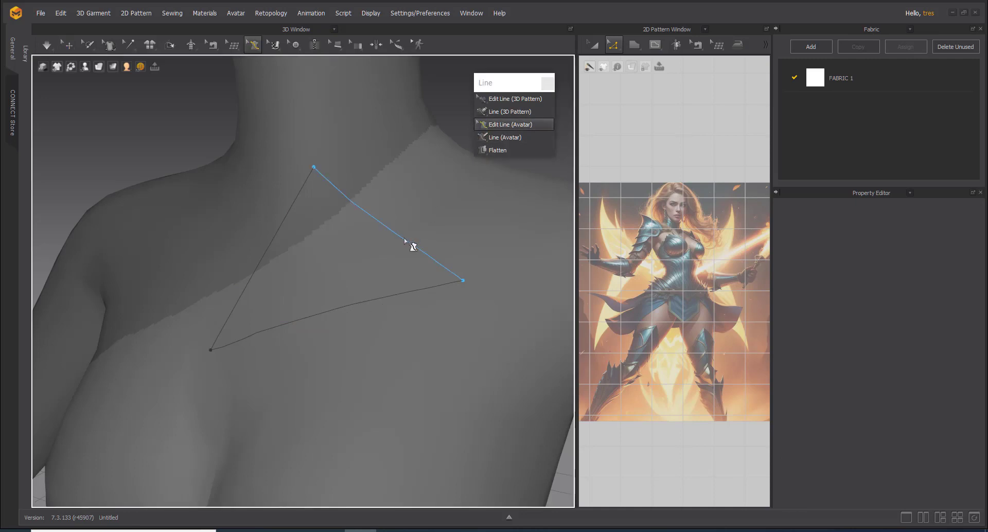
double_click(412, 246)
key(Delete)
Step: Bring the avatar's whole bust into view and activate Line (Avatar)
scroll(397, 243, down, 4)
right_drag(399, 247, 374, 266)
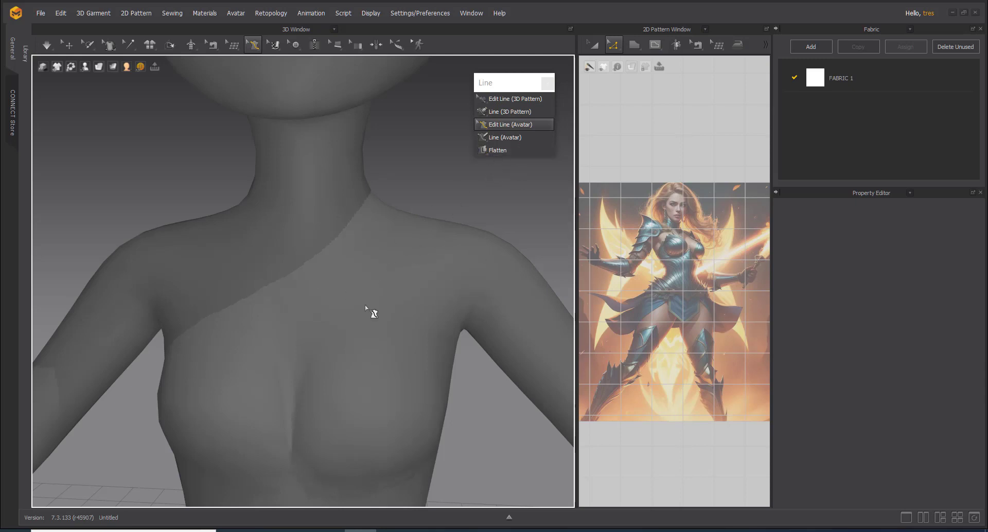
scroll(360, 309, down, 3)
scroll(335, 299, down, 2)
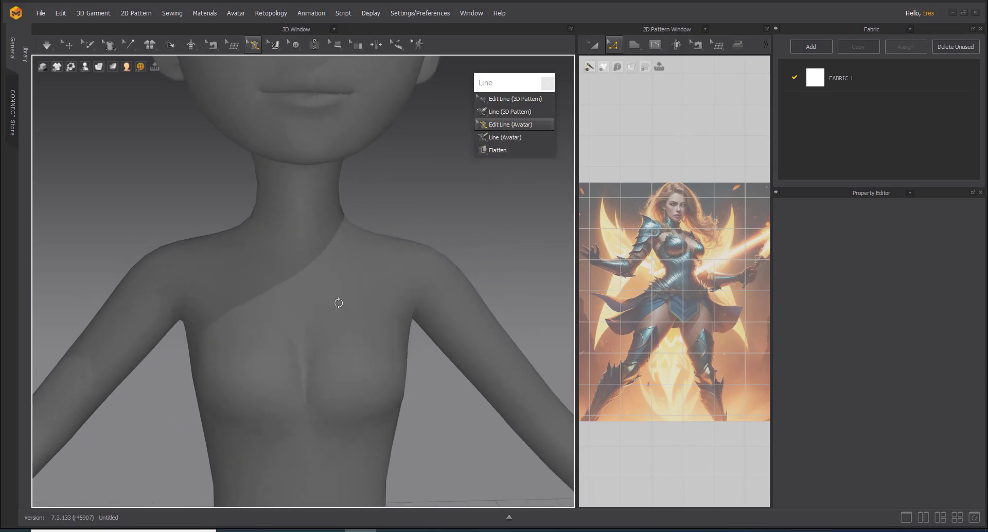
middle_drag(287, 342, 313, 313)
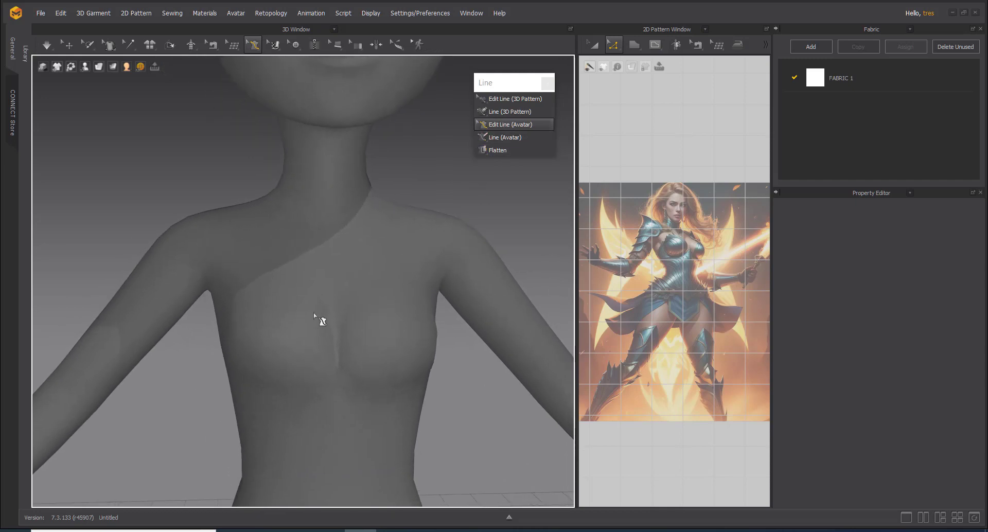
scroll(309, 342, up, 3)
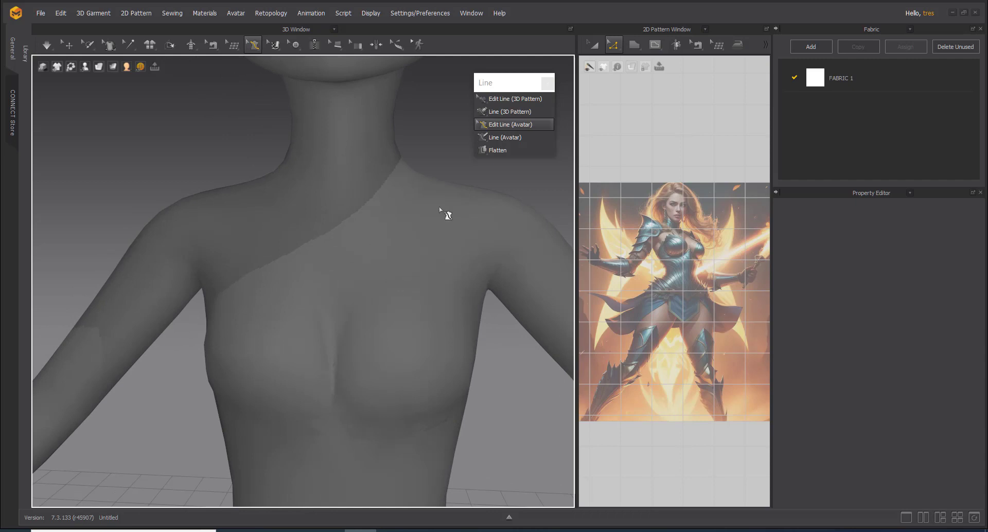
click(503, 137)
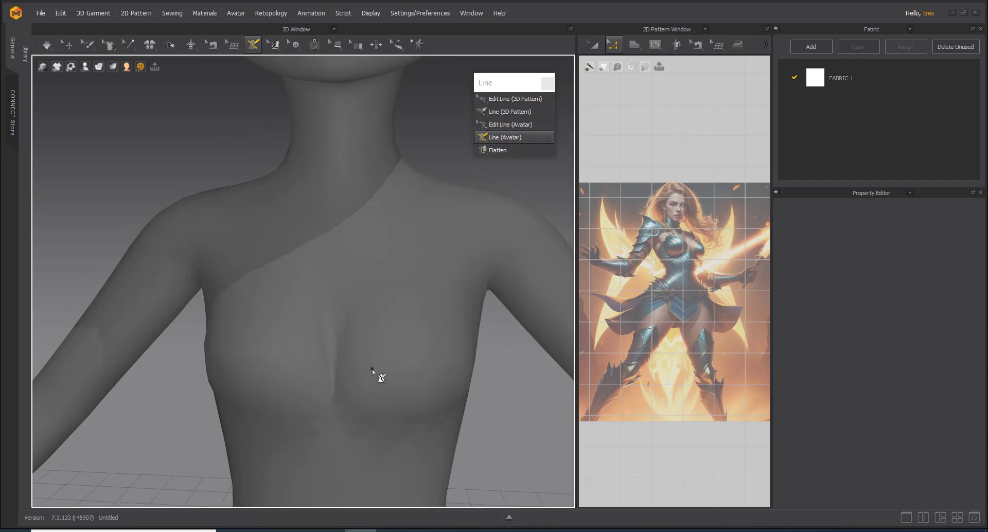
right_drag(377, 372, 407, 337)
Step: Examine the shape and edges of the breastplate in the reference image and compare them with the avatar's bust
scroll(685, 265, up, 5)
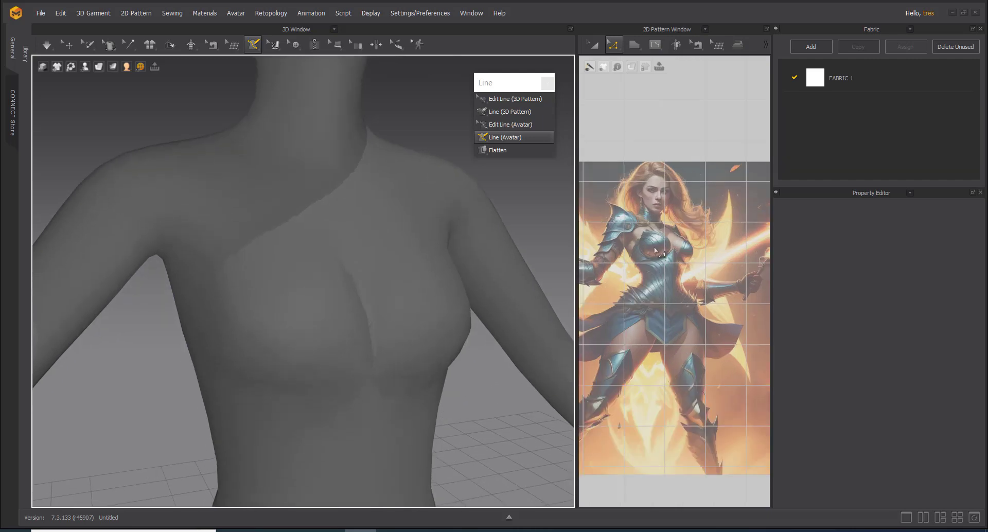
scroll(685, 266, up, 4)
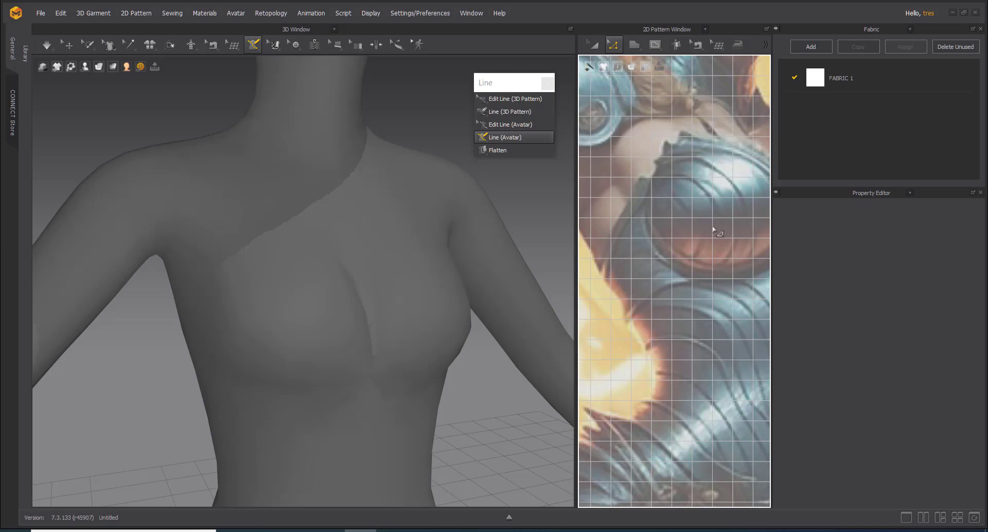
right_click(613, 295)
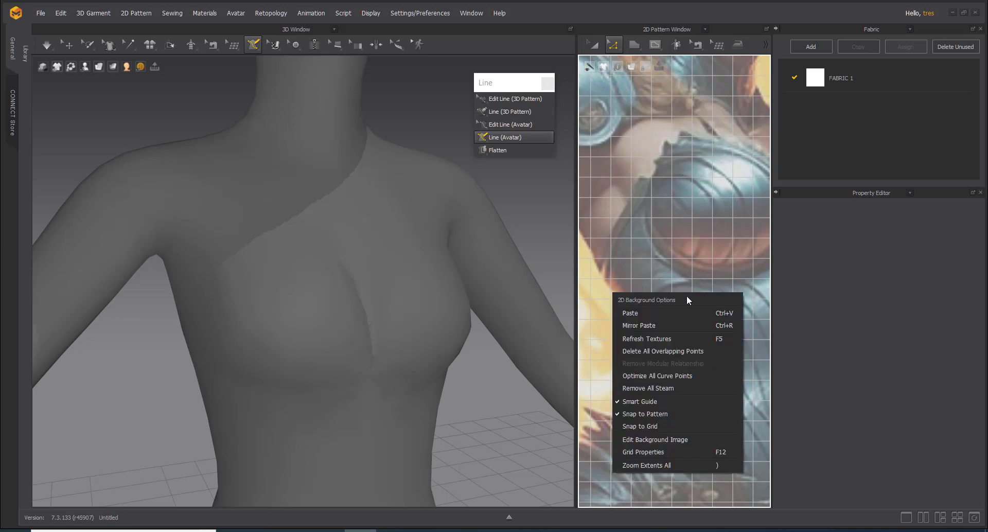
click(644, 153)
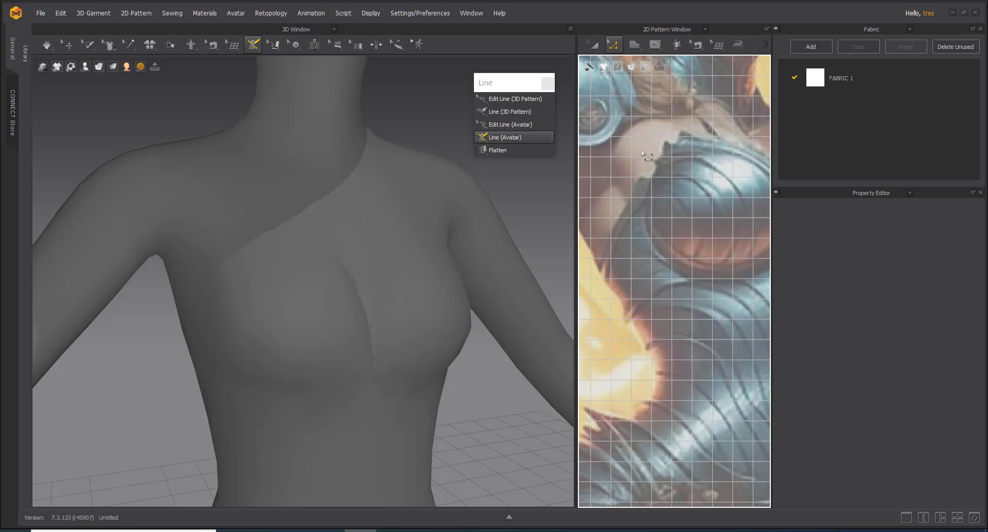
scroll(644, 290, down, 5)
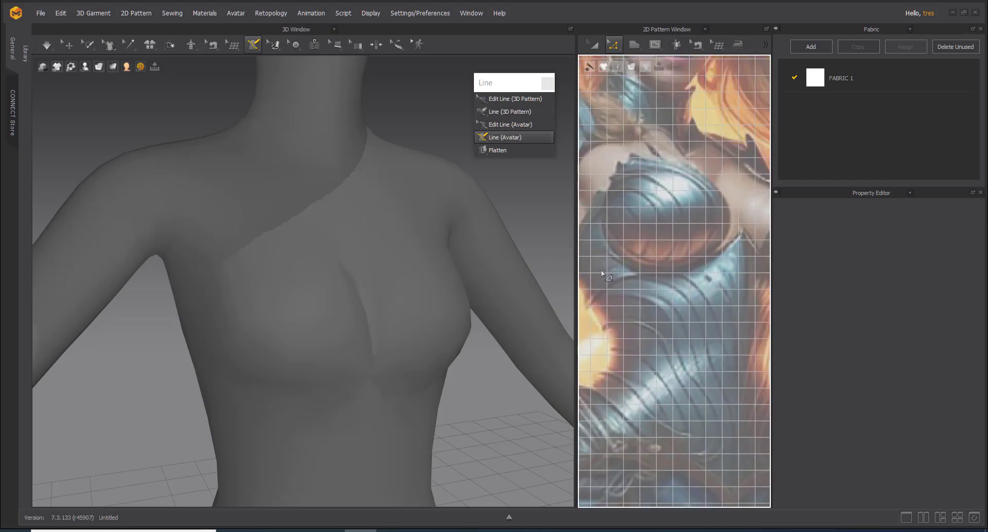
right_click(609, 294)
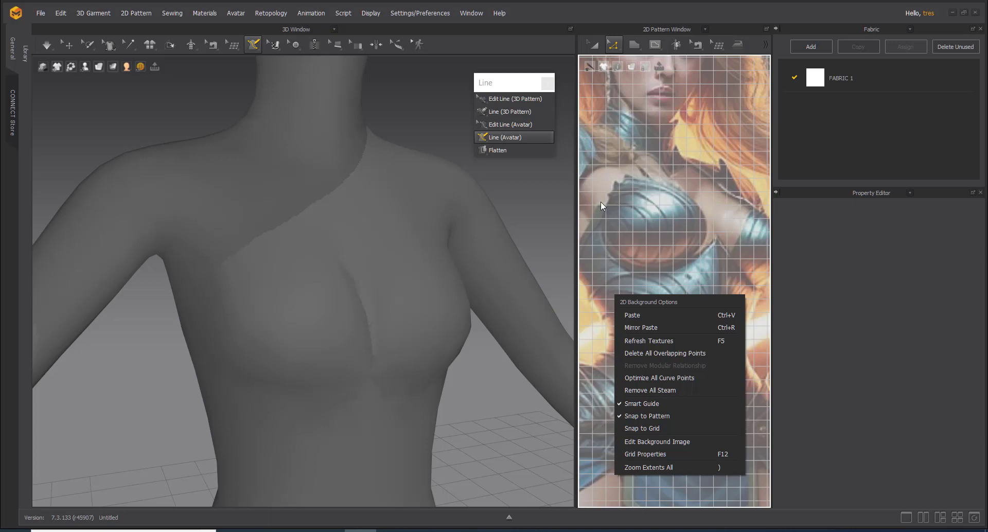
click(385, 317)
right_drag(385, 318, 401, 286)
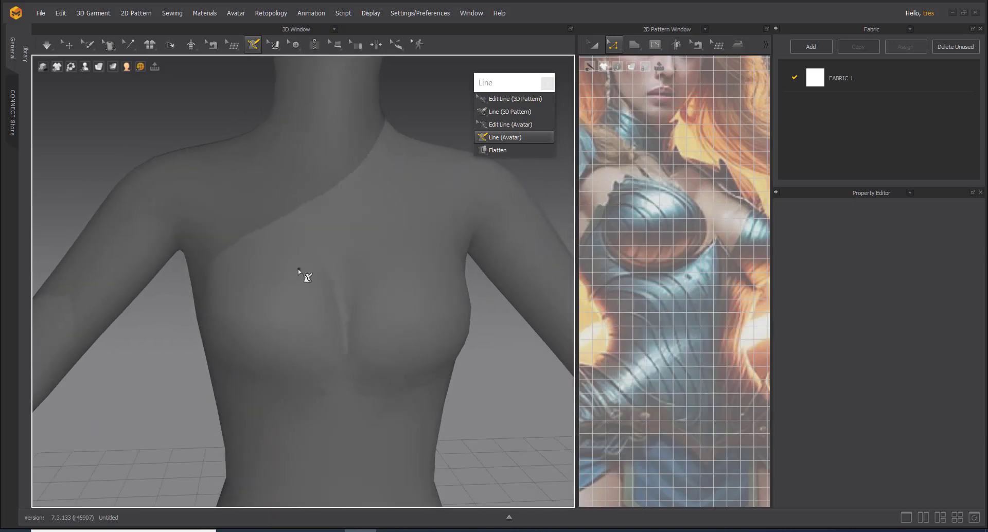
middle_drag(346, 311, 362, 289)
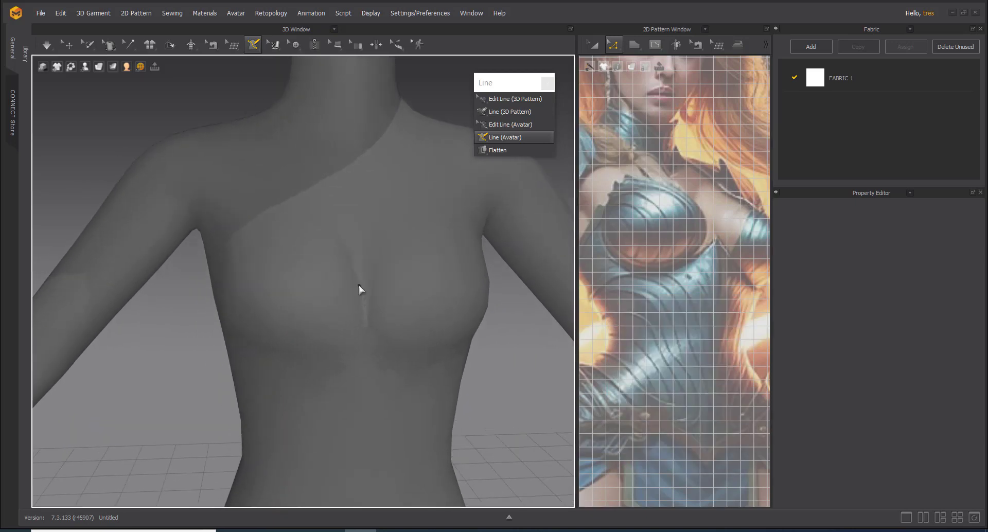
click(354, 291)
right_drag(334, 284, 323, 286)
click(333, 252)
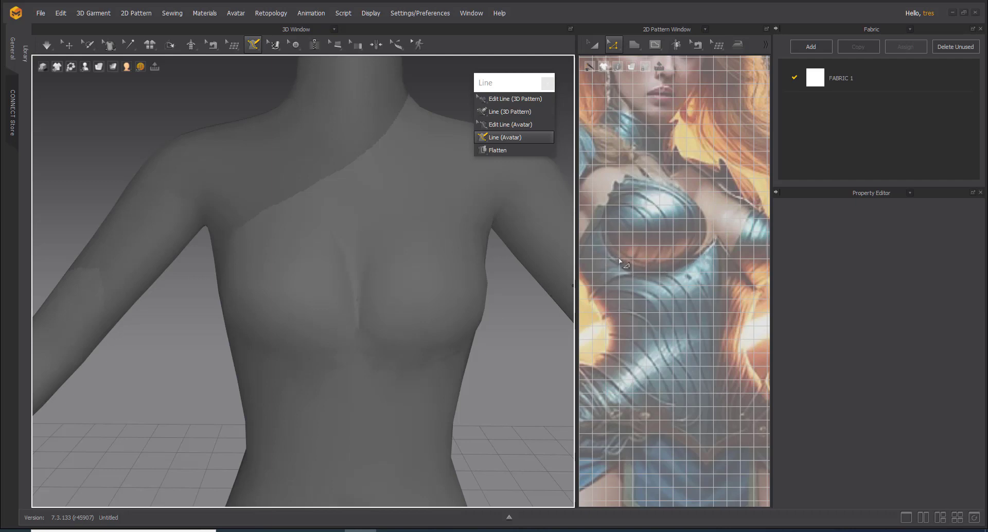
scroll(622, 257, up, 5)
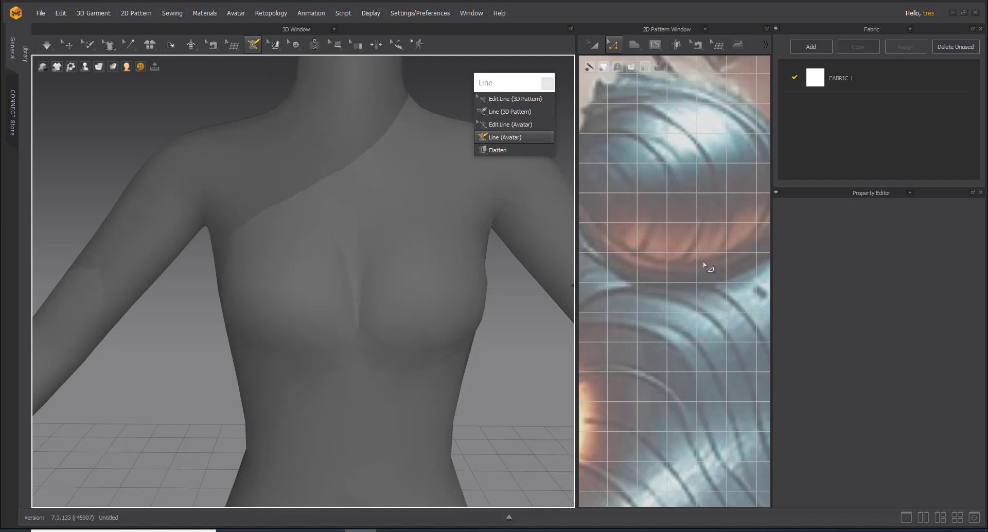
scroll(708, 278, down, 4)
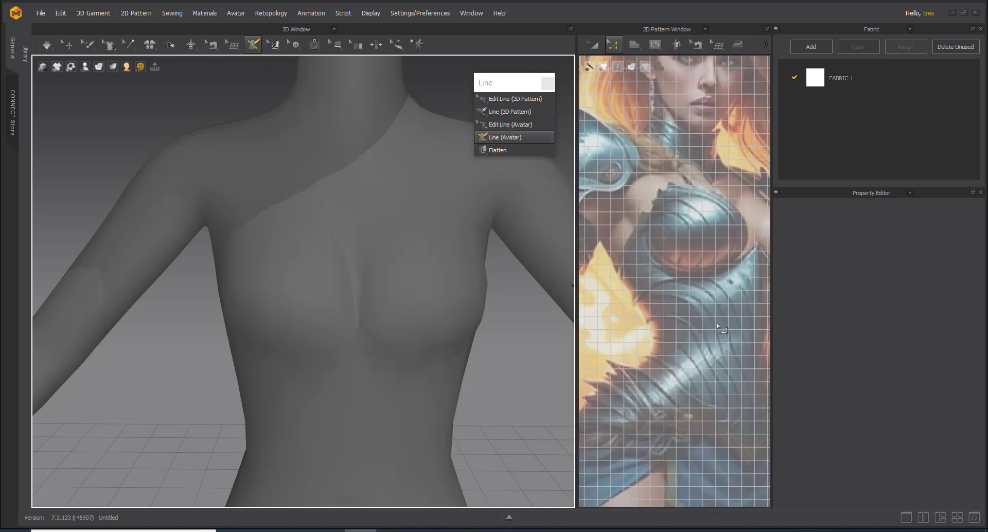
scroll(721, 328, up, 3)
Step: Draw the start of the breast outline on the avatar from the cleavage along the underside, with segments of about 2.80, 1.94 and 2.68 cm
right_drag(392, 321, 326, 340)
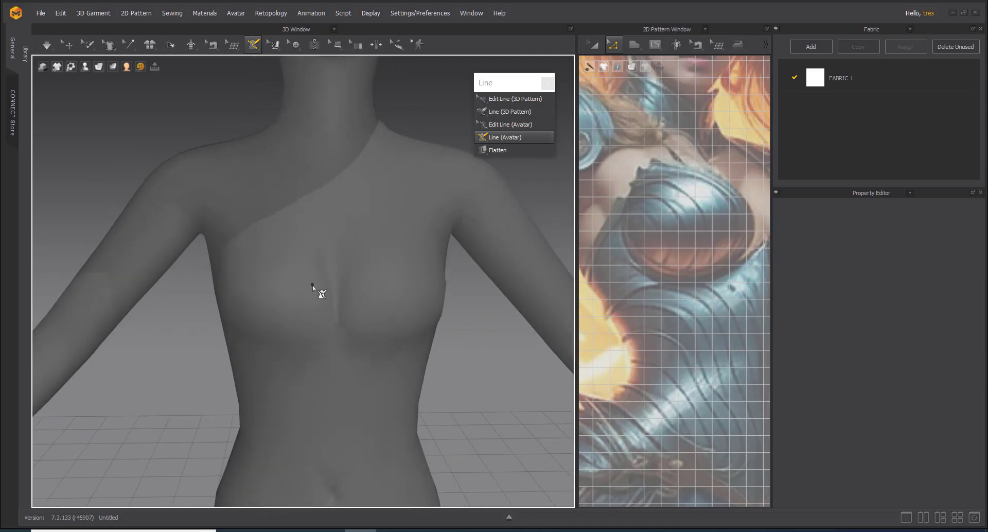
mouse_move(316, 273)
right_down()
mouse_move(265, 269)
mouse_move(275, 277)
mouse_move(320, 258)
mouse_move(316, 293)
mouse_move(319, 257)
right_up()
scroll(315, 279, up, 3)
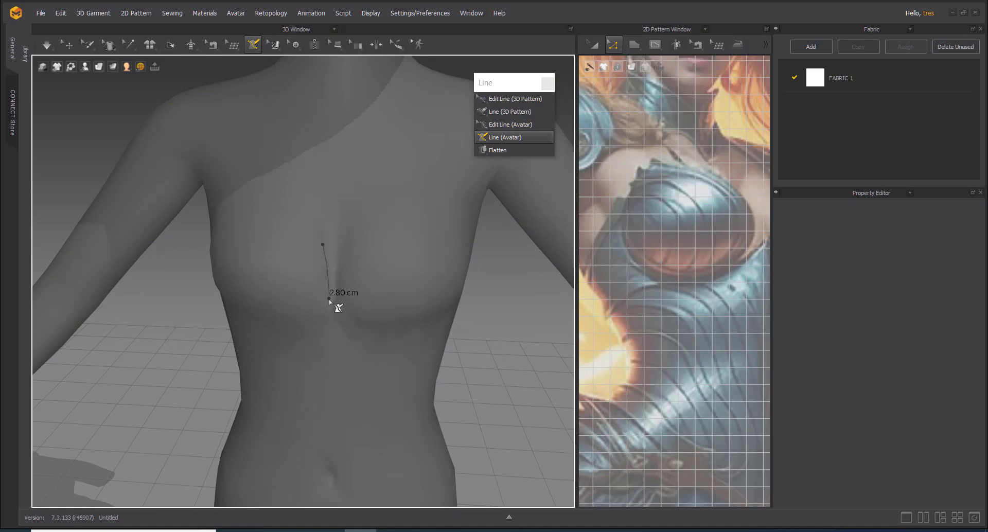
right_drag(310, 324, 346, 299)
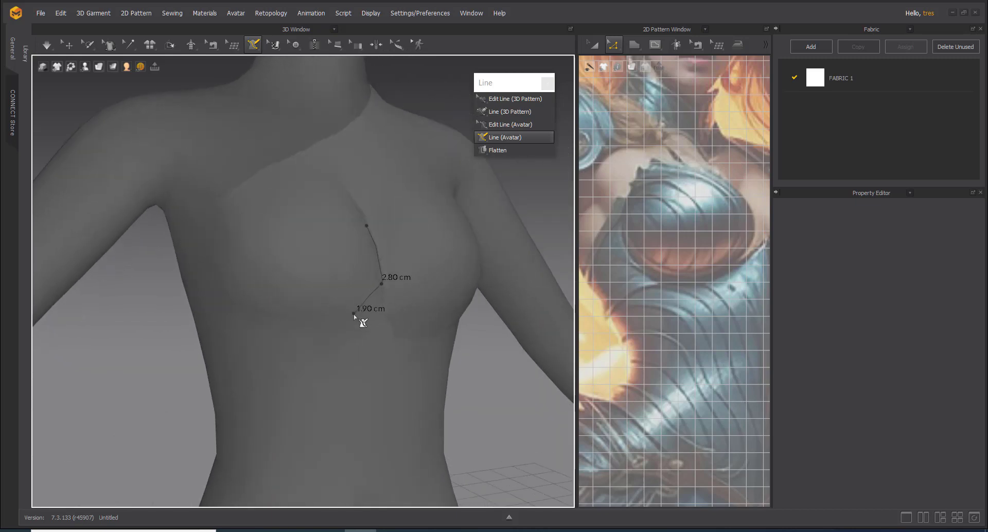
click(352, 313)
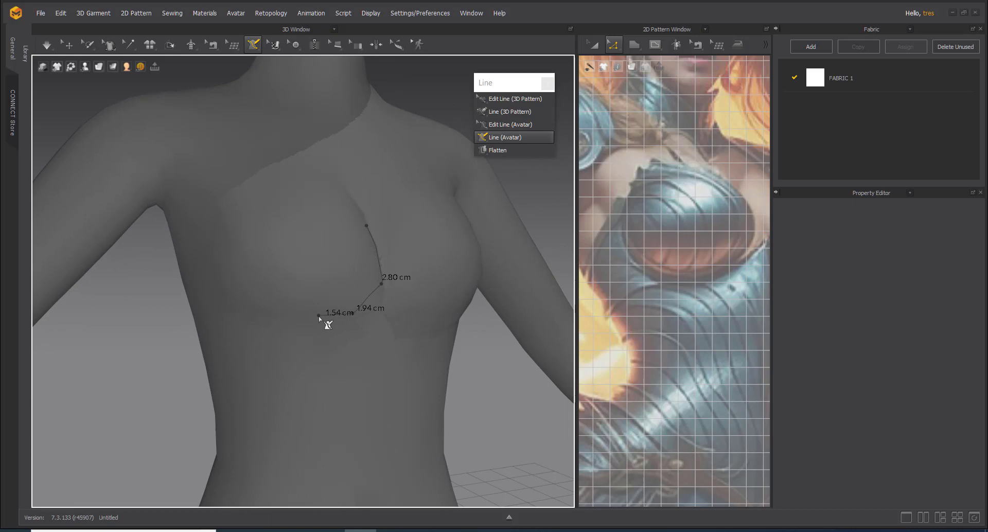
click(293, 319)
right_drag(295, 315, 347, 310)
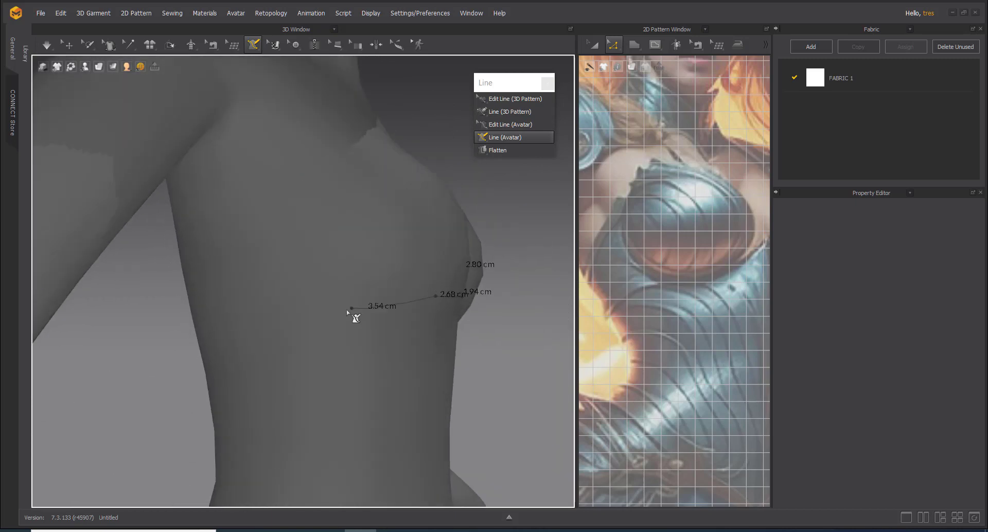
Step: Continue the outline around the outer side of the breast to below the armpit, with segments of about 2.44, 2.08, 1.53 and 2.02 cm
click(386, 287)
click(335, 262)
right_drag(325, 232, 258, 261)
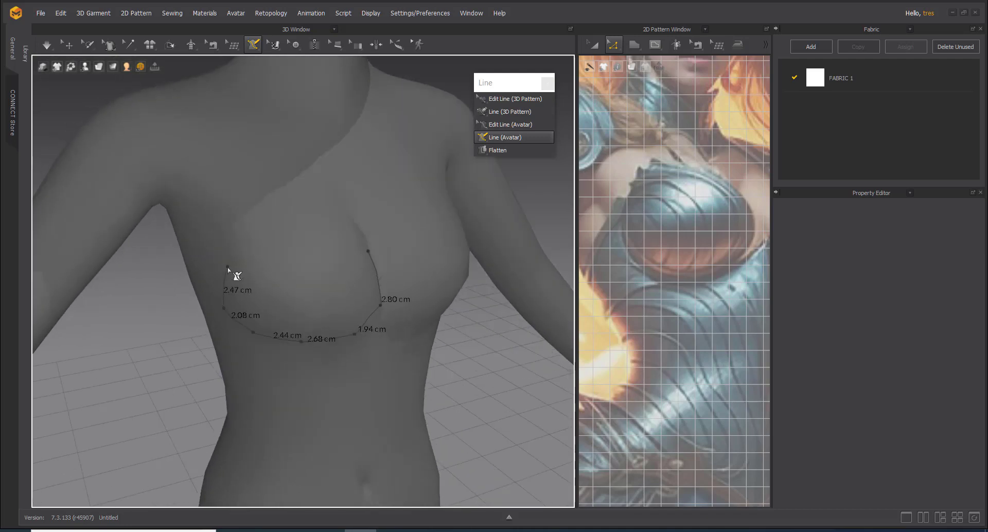
right_drag(227, 272, 269, 254)
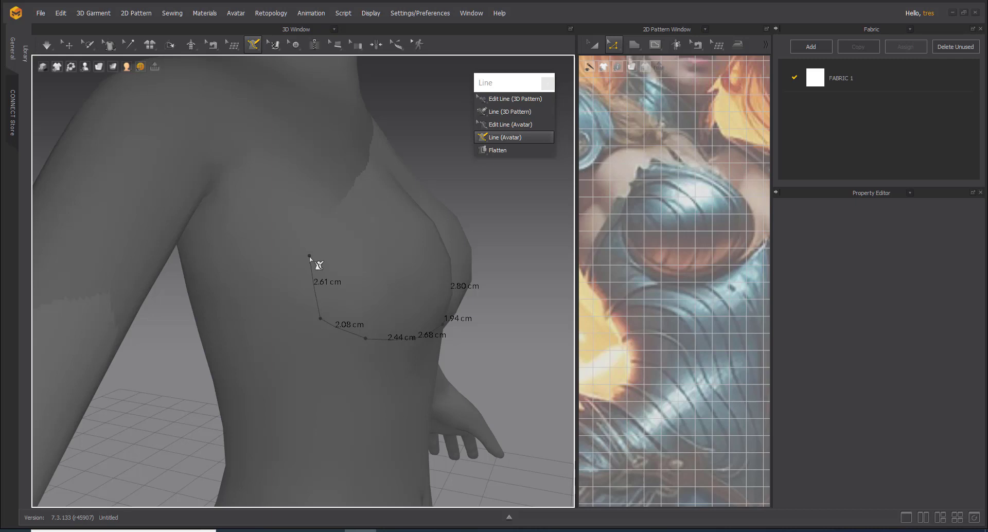
click(293, 292)
click(297, 244)
mouse_move(326, 267)
right_down()
mouse_move(249, 256)
mouse_move(324, 247)
mouse_move(334, 232)
right_up()
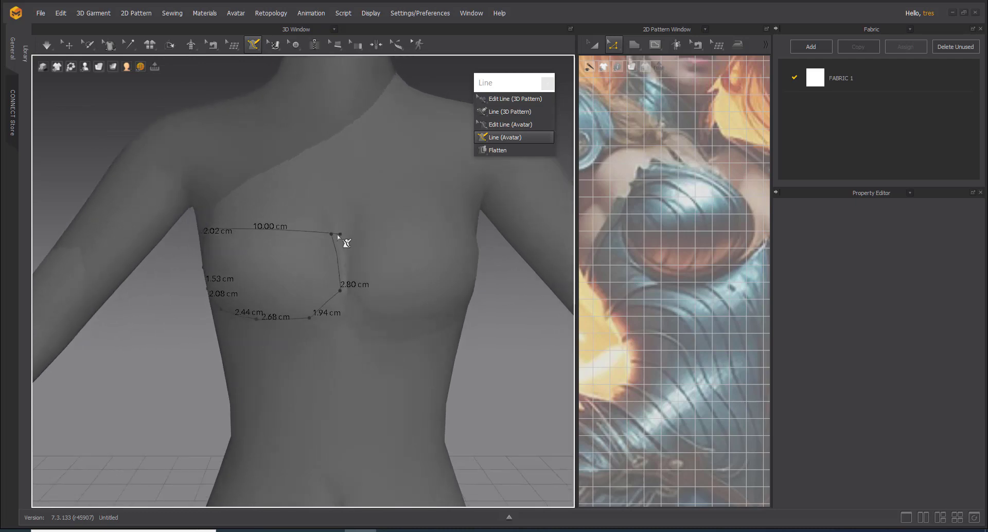
Step: Step the line inward about 0.39 cm and trace it back just inside the outline, down the outer side and along the underside
right_drag(279, 245, 269, 225)
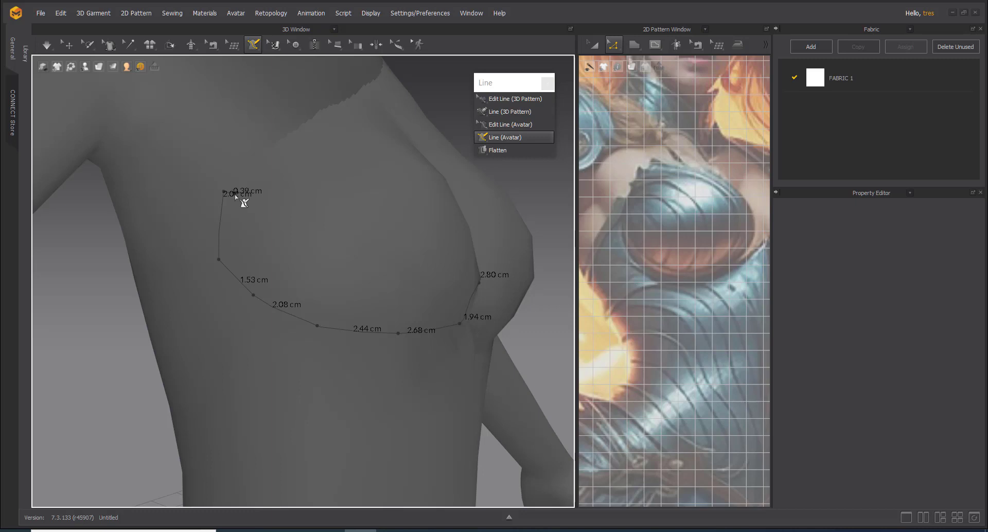
click(230, 255)
click(256, 285)
click(319, 314)
click(399, 324)
right_drag(400, 324, 349, 316)
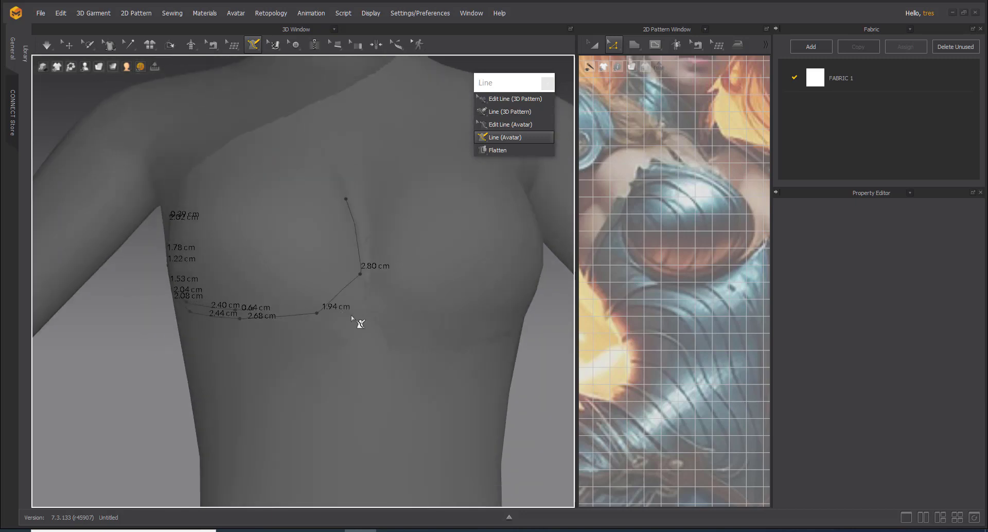
Step: Run the inner line up to the cleavage and close the narrow band onto the outline's start with a segment of about 0.42 cm
click(314, 299)
click(352, 270)
click(339, 201)
right_drag(346, 293, 260, 262)
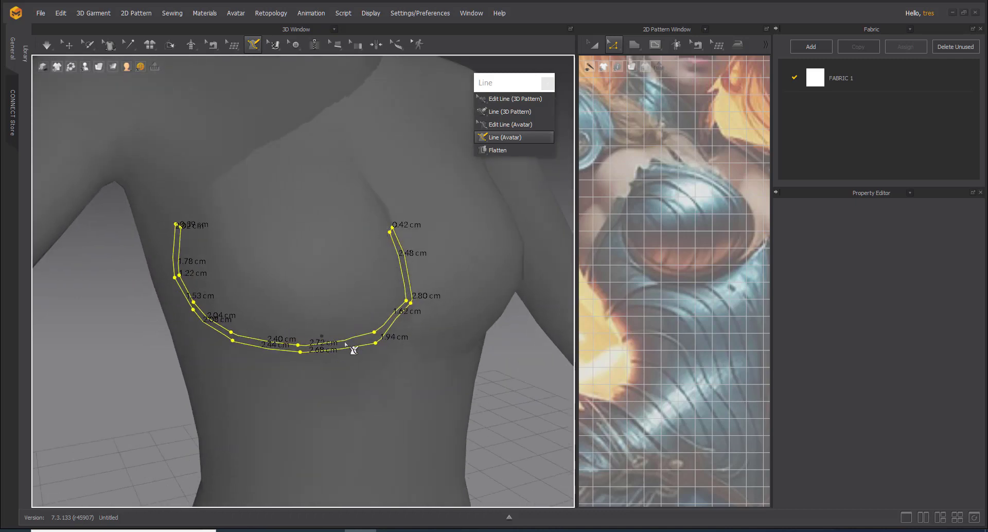
right_drag(343, 316, 365, 332)
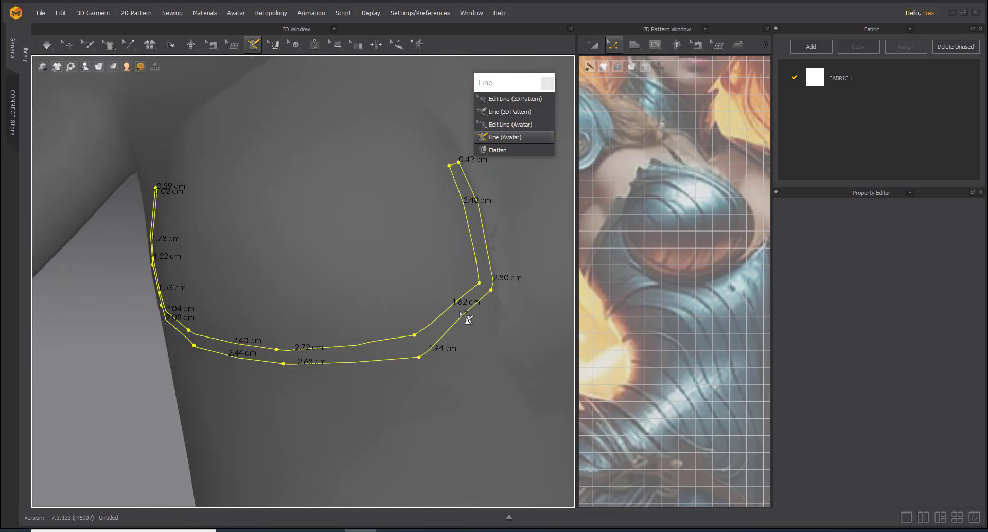
right_drag(466, 316, 455, 224)
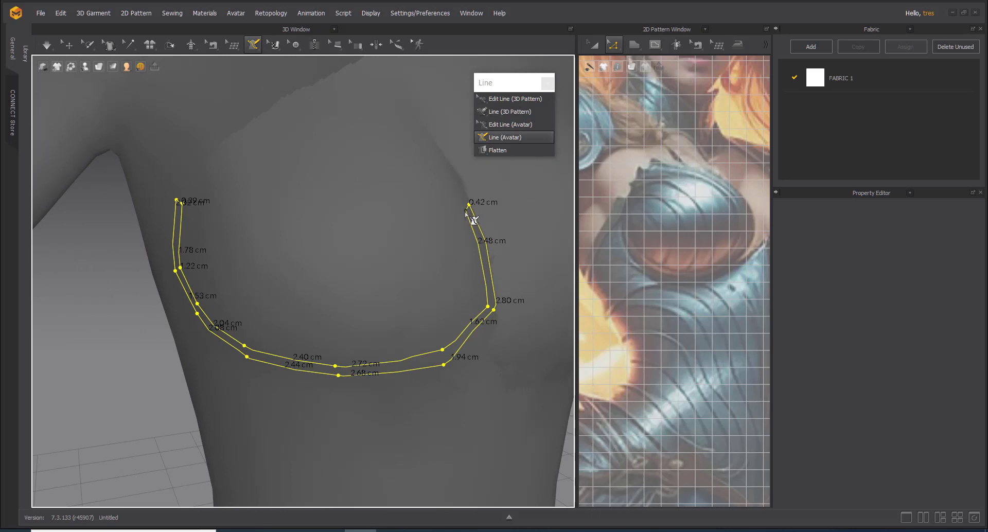
Step: Draw an arched line over the top of the breast between the band's inner ends, with segments of about 3.62 and 4.93 cm
click(466, 211)
click(338, 185)
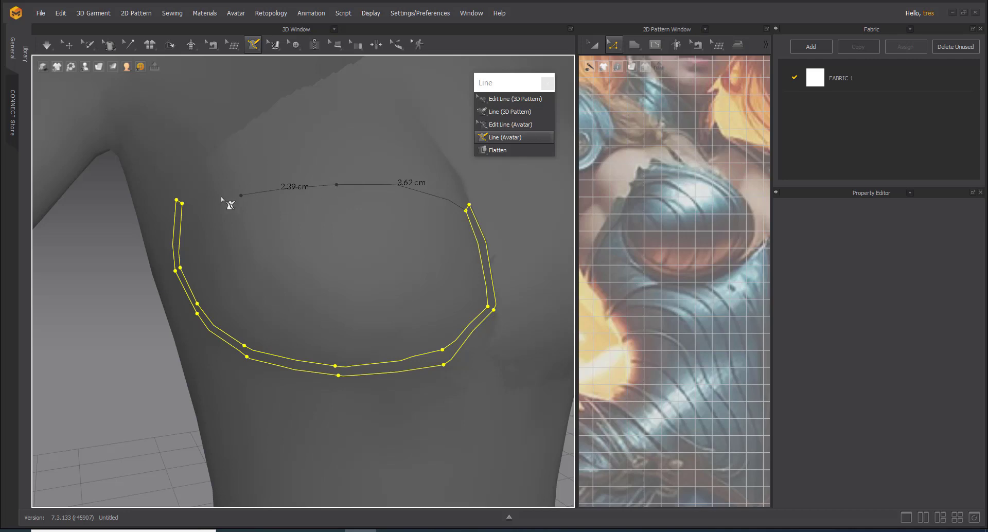
click(183, 204)
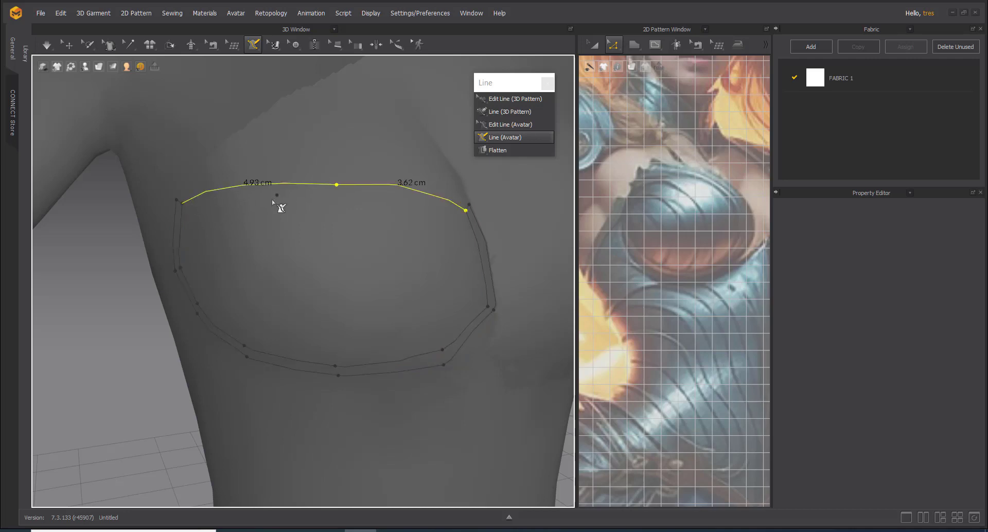
scroll(342, 263, down, 3)
Step: Draw two vertical dividing lines about 3.18 and 3.88 cm long across the outer part of the cup, from the top arch to the band
right_drag(332, 260, 399, 286)
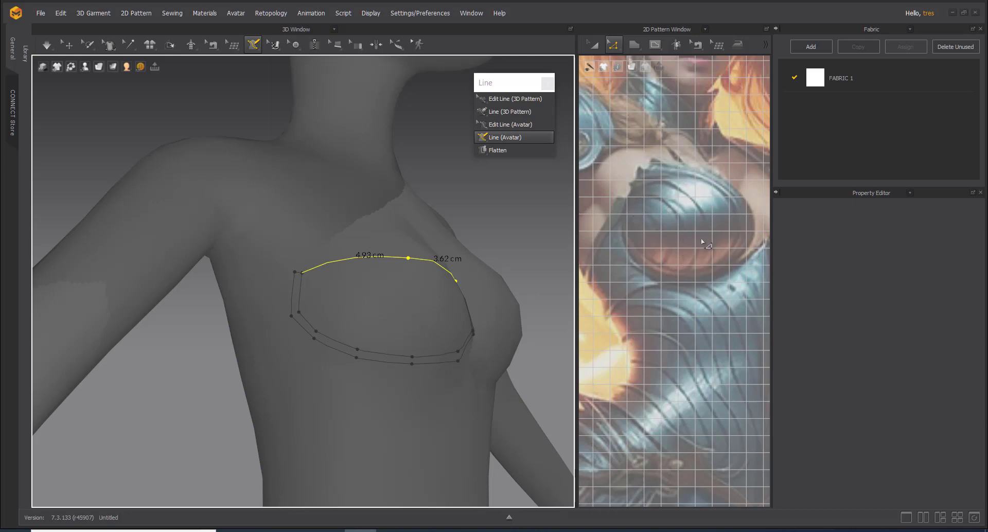
scroll(331, 271, up, 1)
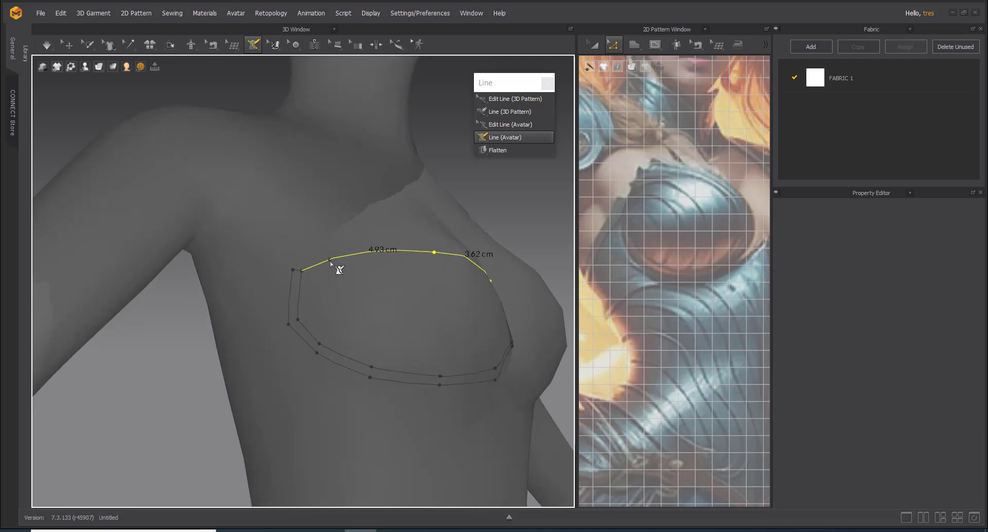
click(330, 260)
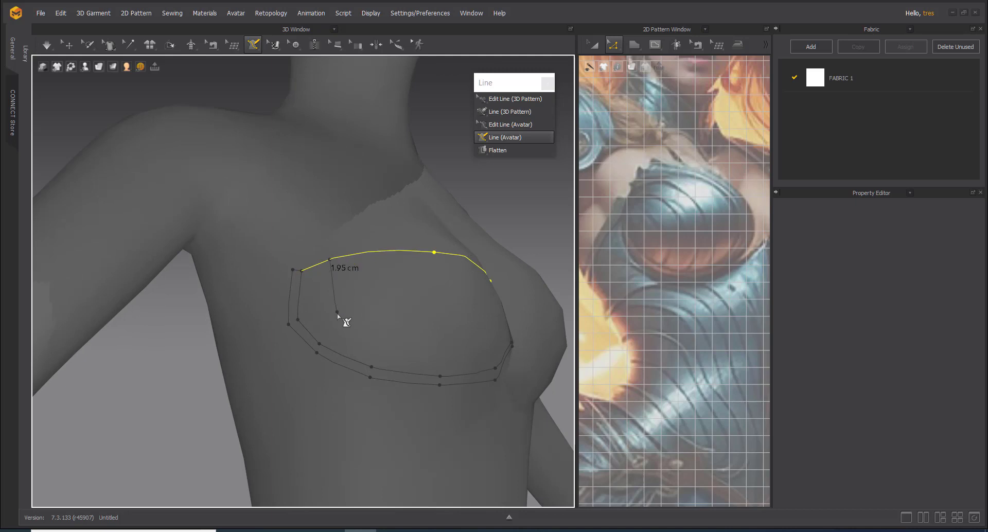
click(331, 351)
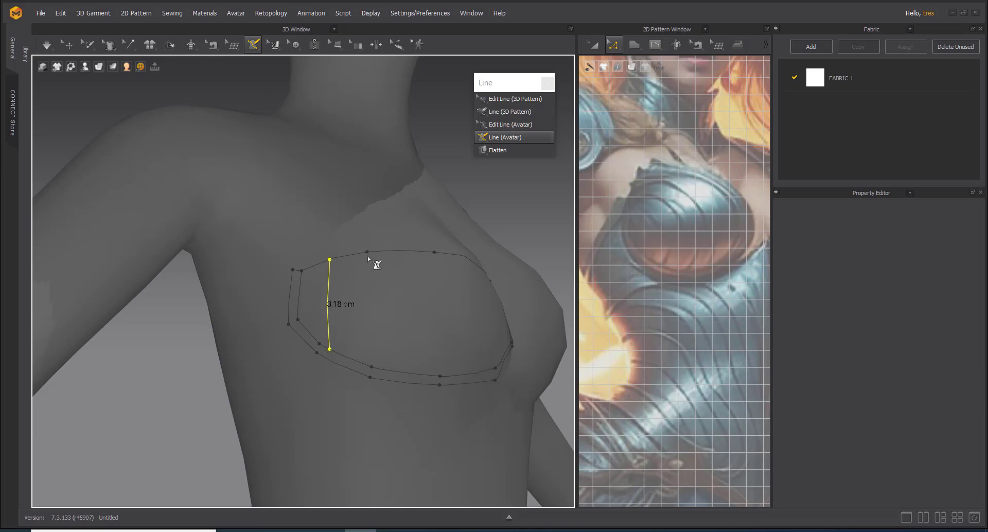
right_click(674, 217)
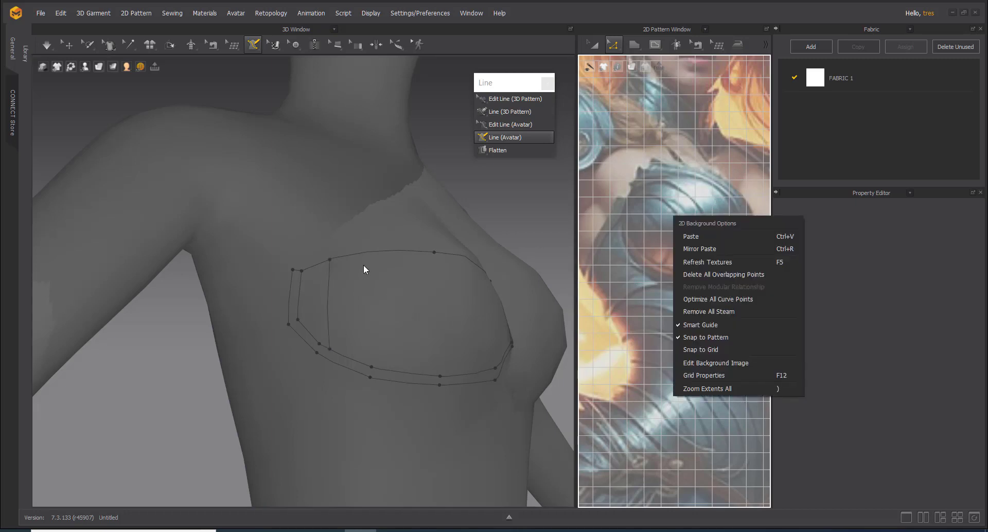
mouse_move(363, 264)
right_down()
mouse_move(353, 276)
mouse_move(364, 281)
right_up()
mouse_move(294, 274)
right_down()
mouse_move(339, 269)
mouse_move(333, 278)
mouse_move(334, 246)
right_up()
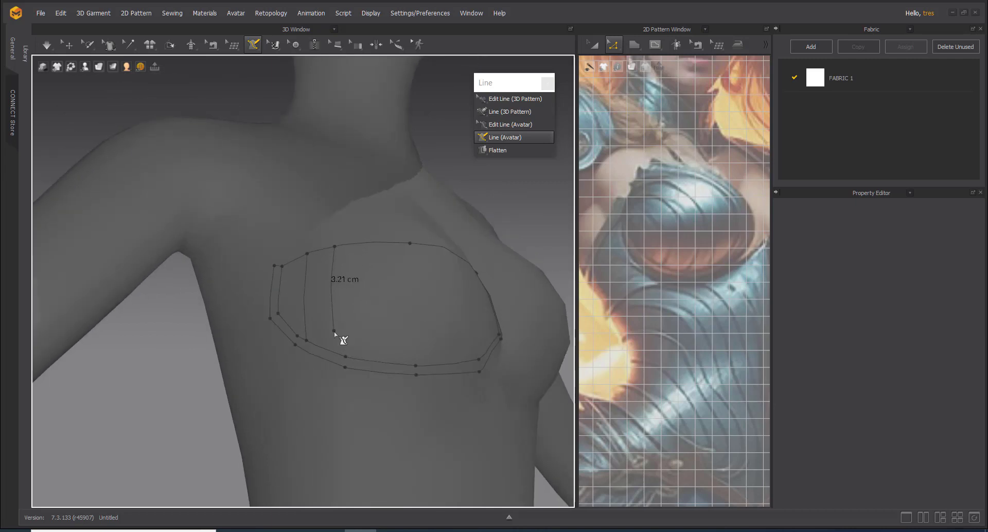
click(329, 352)
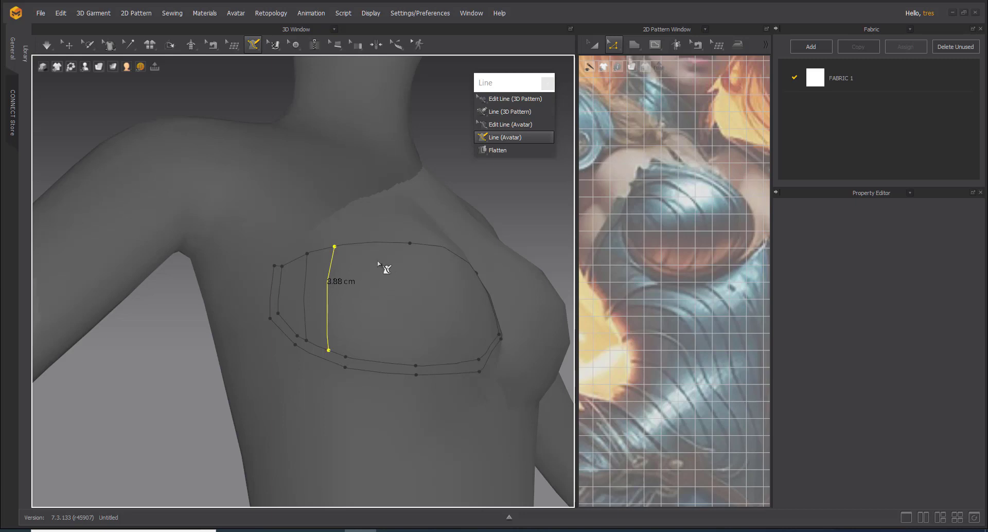
Step: Add two more vertical dividing lines across the middle of the cup, about 4.44 and 4.62 cm long
click(369, 242)
click(361, 359)
click(406, 243)
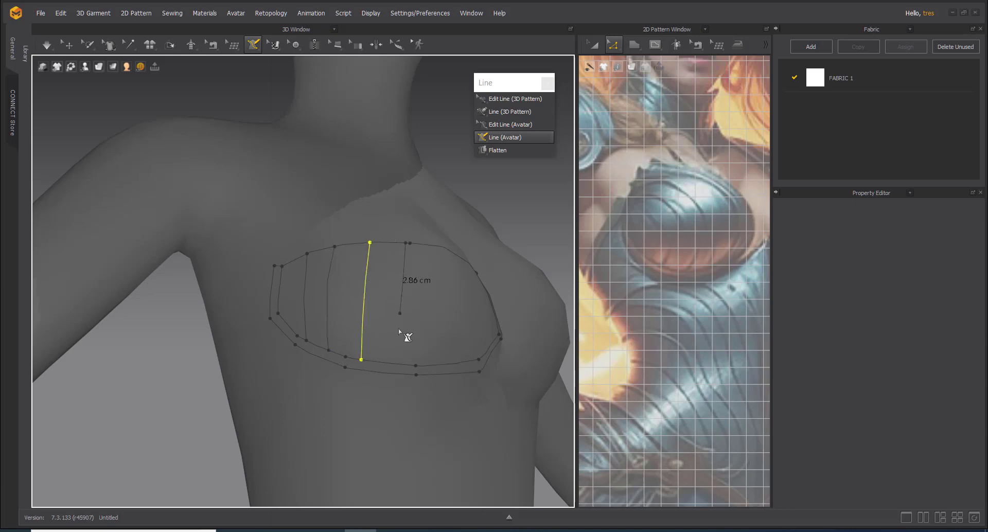
click(400, 364)
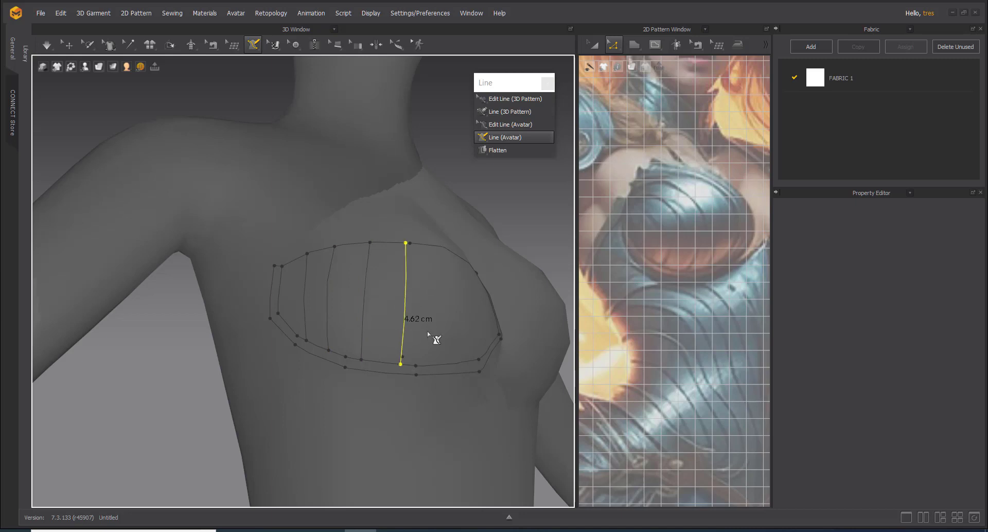
Step: Add the last two vertical dividing lines on the cleavage side of the cup, about 4.61 and 3.96 cm long
click(444, 247)
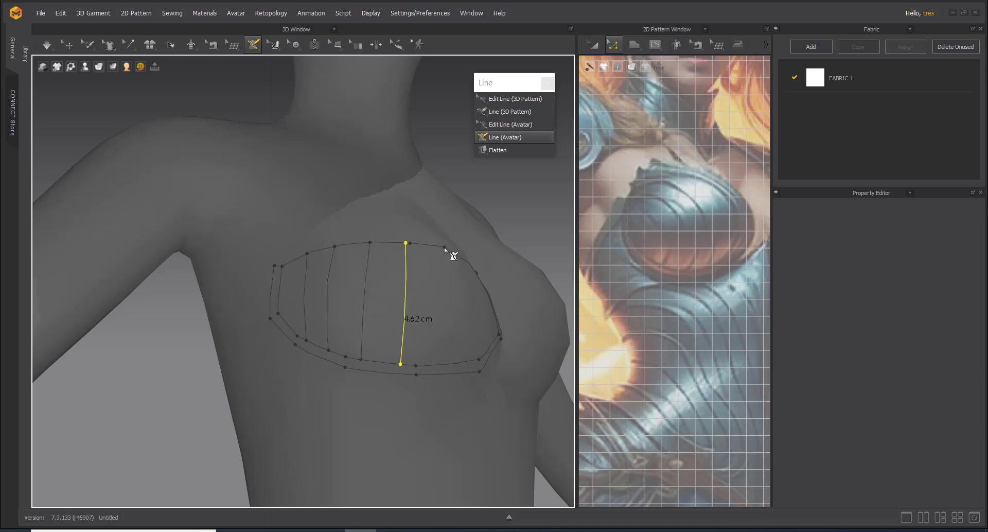
click(437, 366)
right_drag(455, 359, 402, 346)
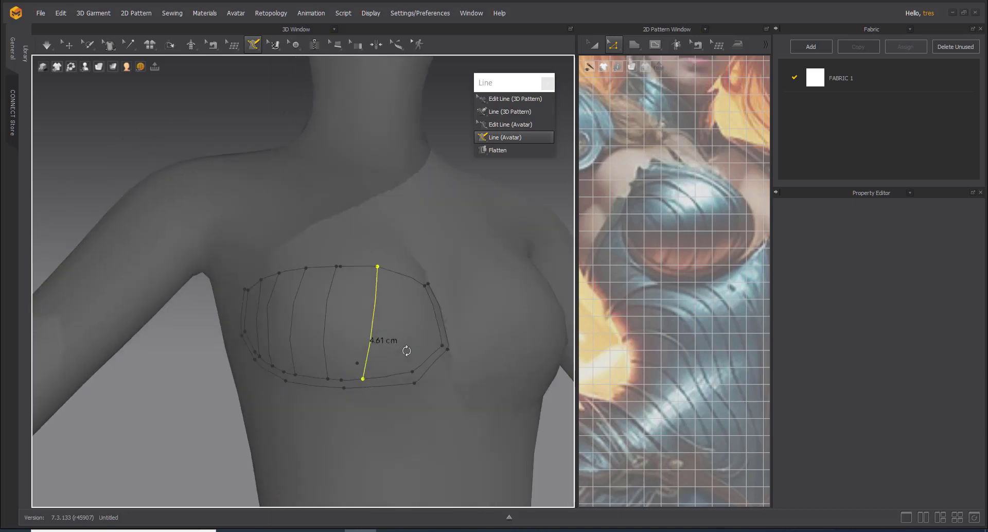
click(406, 277)
click(405, 373)
Step: With Edit Line (Avatar), add a curve point midway on the outermost dividing line and bend the line toward the cleavage
right_drag(405, 374, 331, 316)
scroll(401, 317, up, 4)
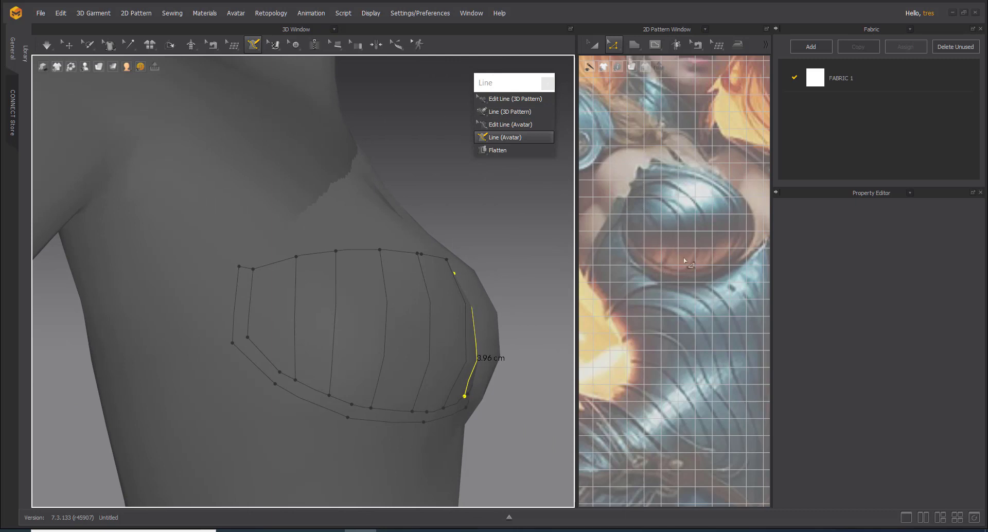
click(301, 312)
click(508, 124)
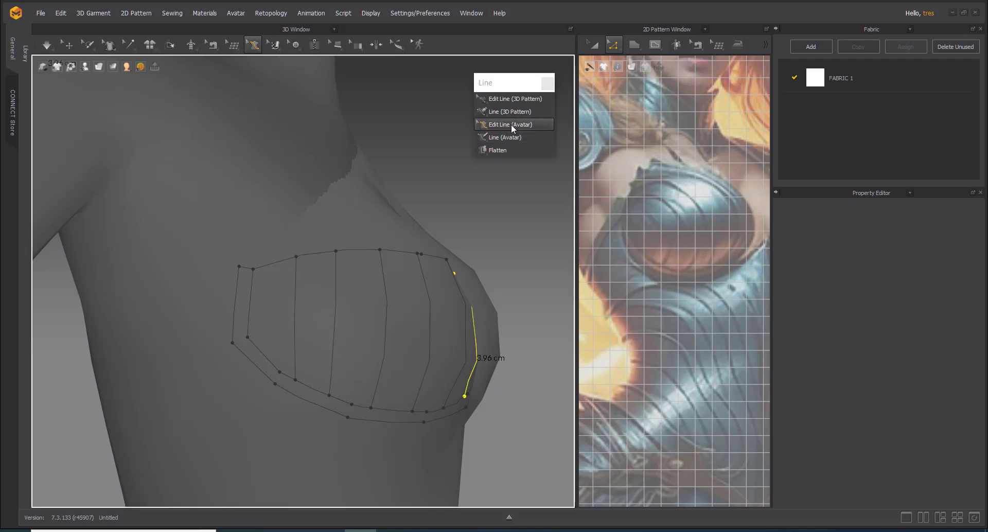
right_click(304, 319)
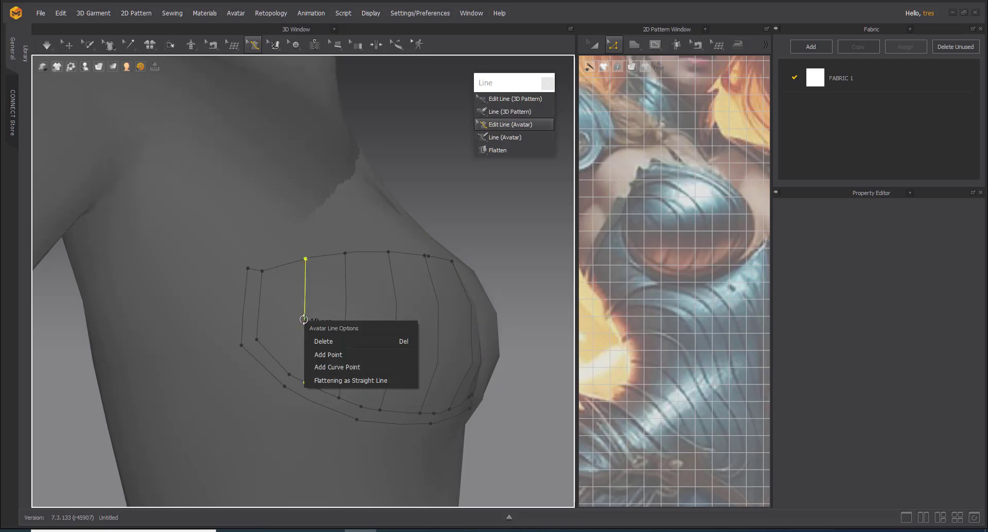
click(335, 368)
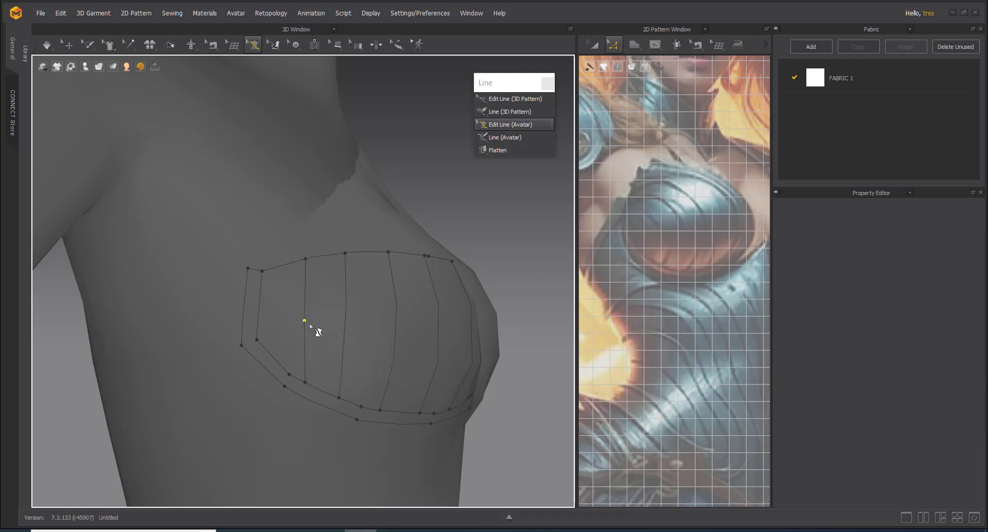
right_drag(315, 326, 271, 338)
scroll(327, 346, up, 2)
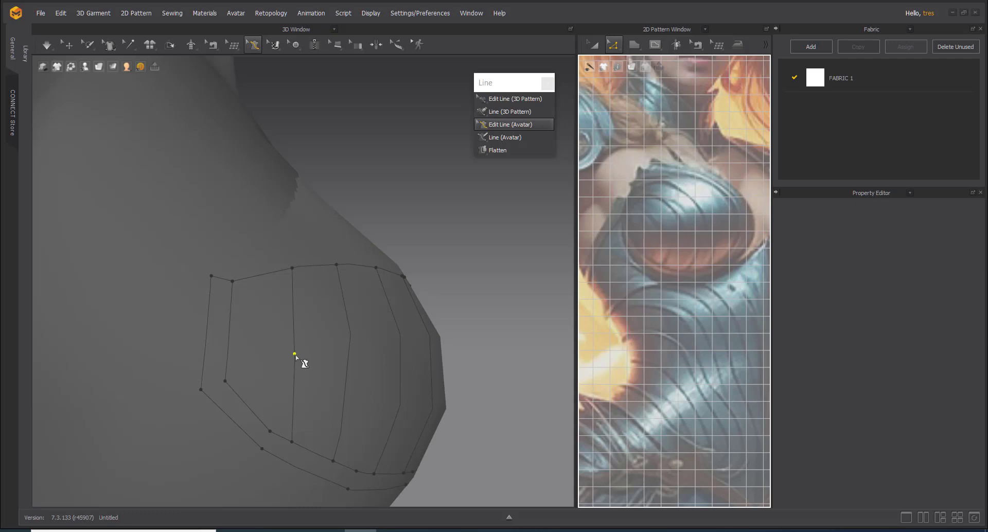
drag(296, 355, 313, 353)
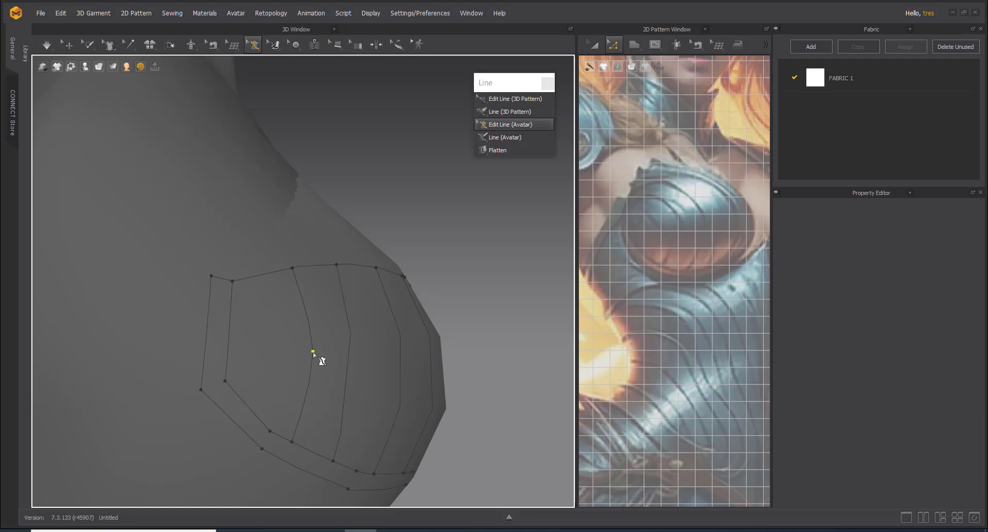
Step: Add a curve point midway on the second dividing line from the outer side of the cup
right_click(348, 364)
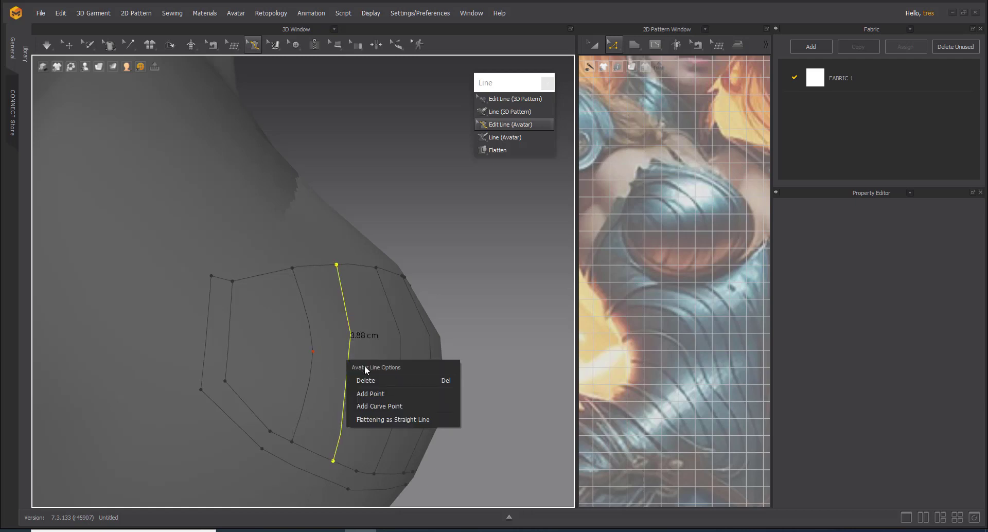
click(373, 403)
right_drag(384, 379, 360, 289)
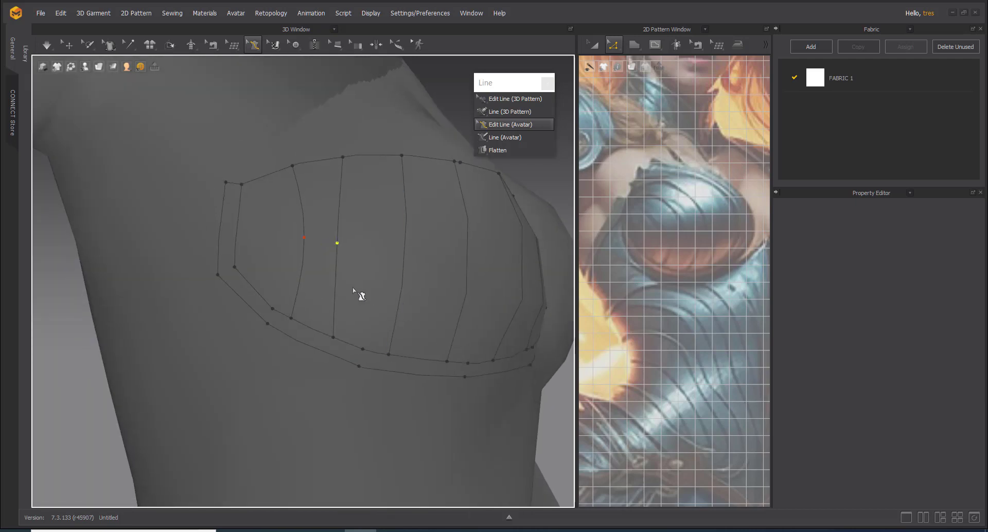
Step: Add a regular point midway on each of the two middle dividing lines of the cup
right_click(406, 244)
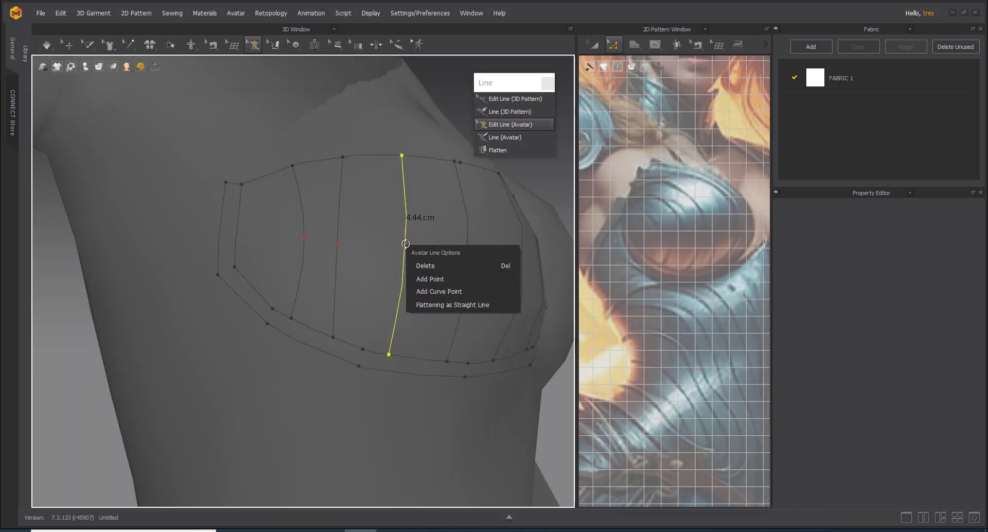
click(430, 278)
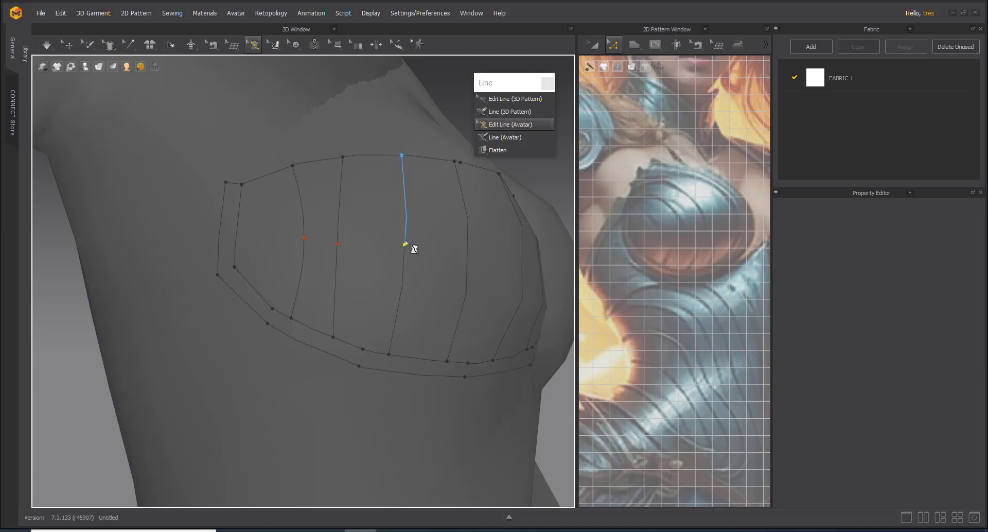
click(405, 245)
right_click(467, 251)
click(491, 287)
right_drag(477, 283, 406, 263)
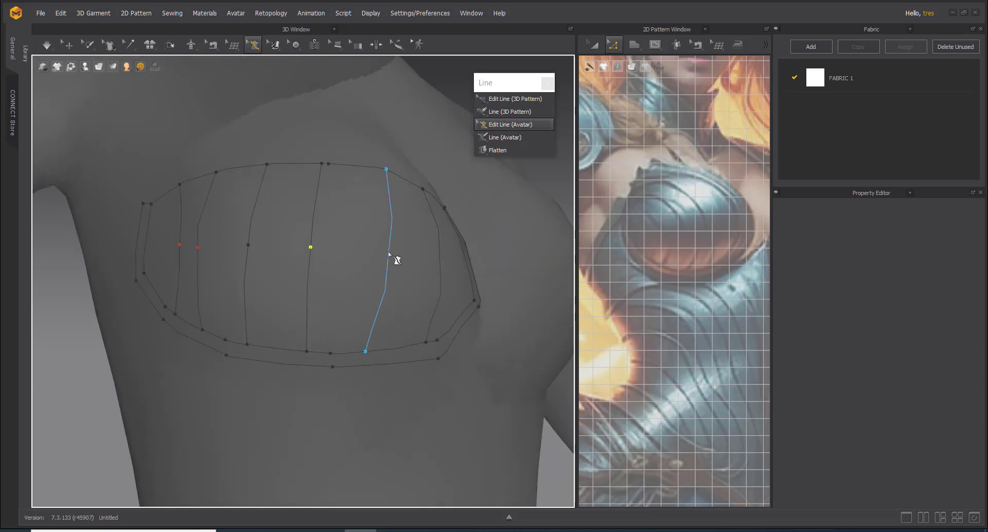
Step: Add a regular point midway on each of the two dividing lines nearest the cleavage
right_click(390, 252)
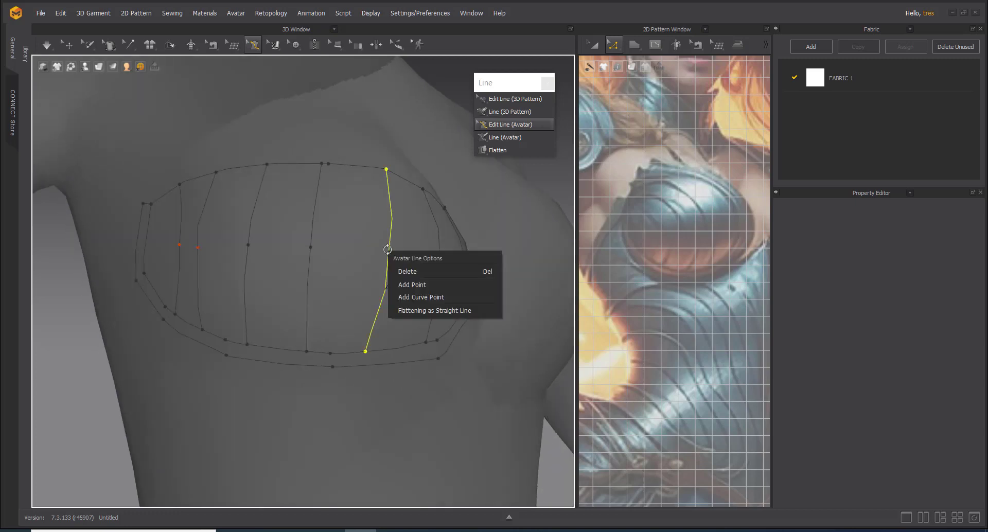
click(414, 285)
right_click(441, 261)
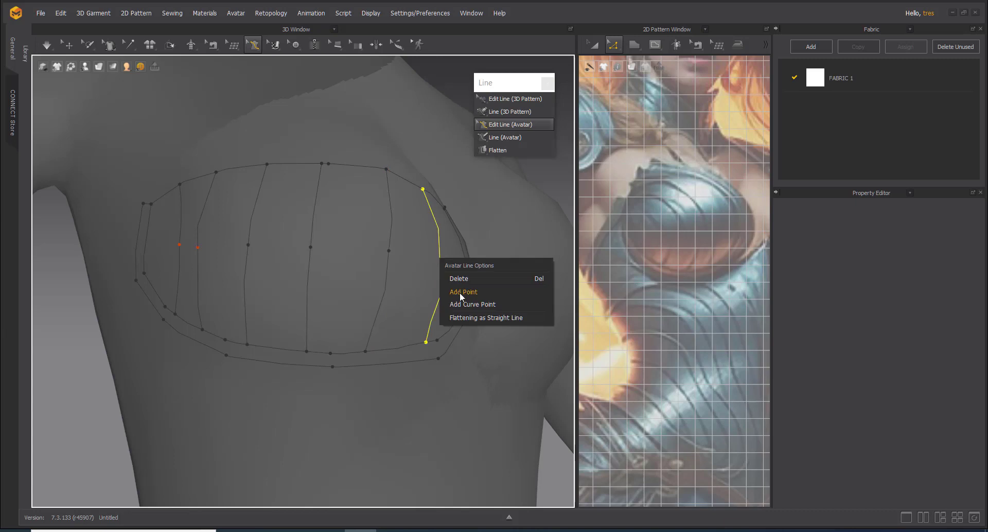
click(462, 292)
right_drag(458, 287, 223, 274)
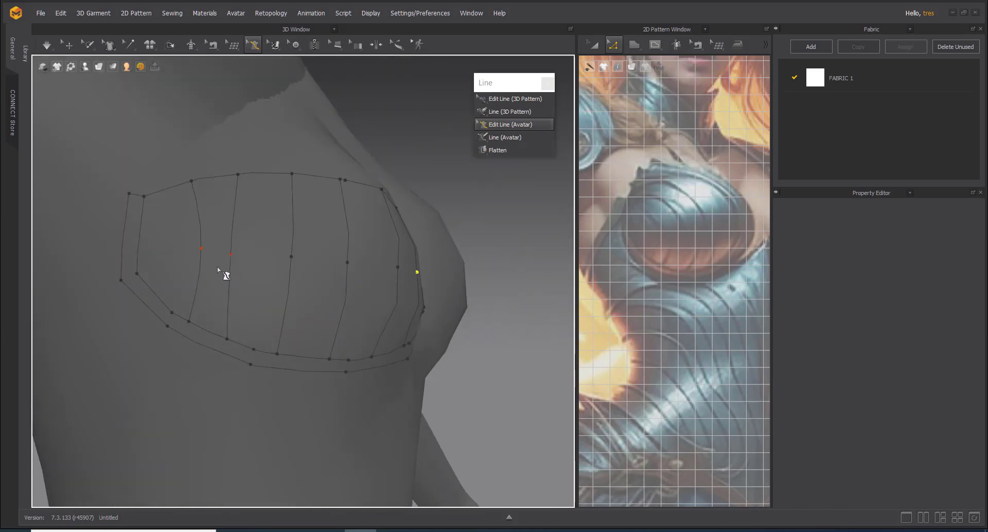
Step: Bend the second, third and fourth dividing lines toward the cleavage by moving their midpoints
drag(230, 254, 247, 252)
drag(295, 259, 301, 256)
drag(347, 262, 368, 264)
right_drag(369, 264, 412, 263)
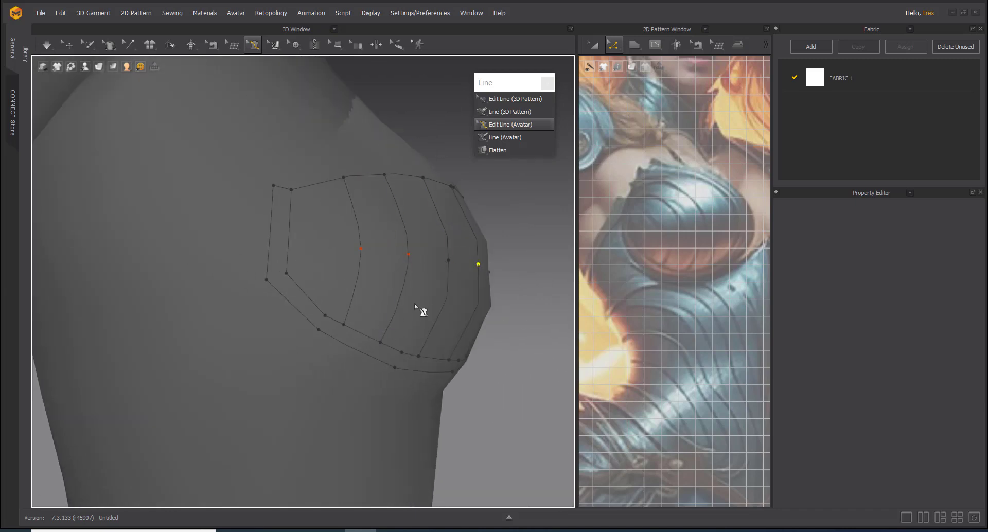
right_drag(414, 306, 320, 294)
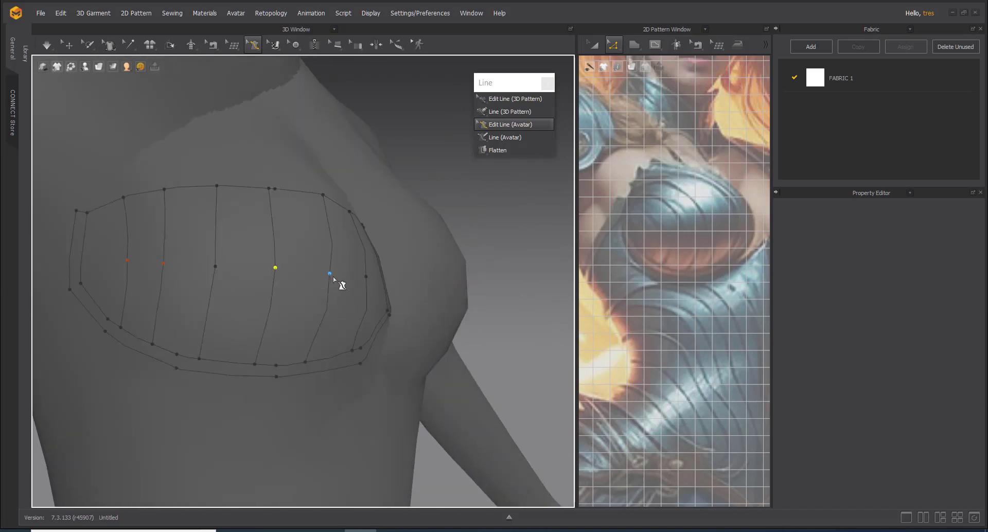
Step: Bend the last two dividing lines toward the cleavage by moving their midpoints, and leave line editing
drag(330, 274, 339, 277)
right_drag(346, 280, 316, 277)
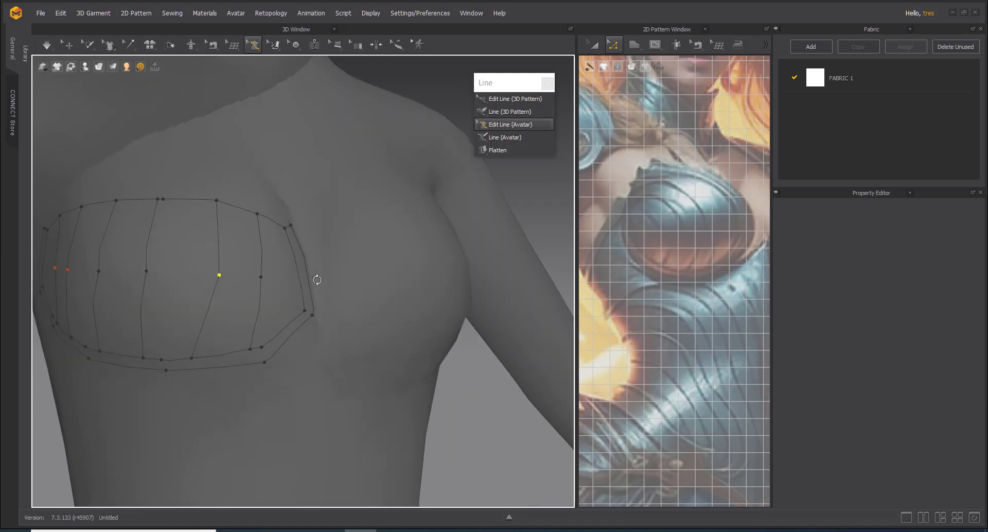
click(261, 278)
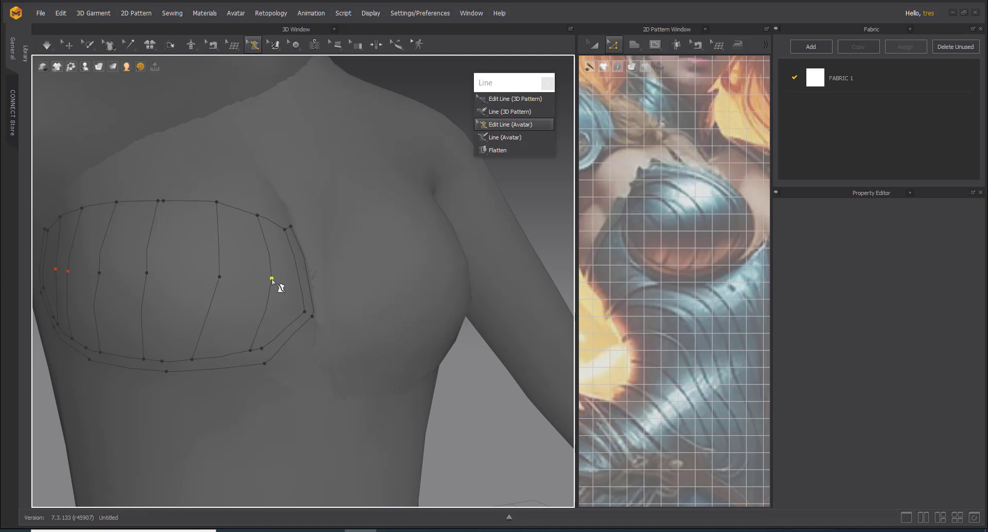
right_drag(272, 279, 276, 289)
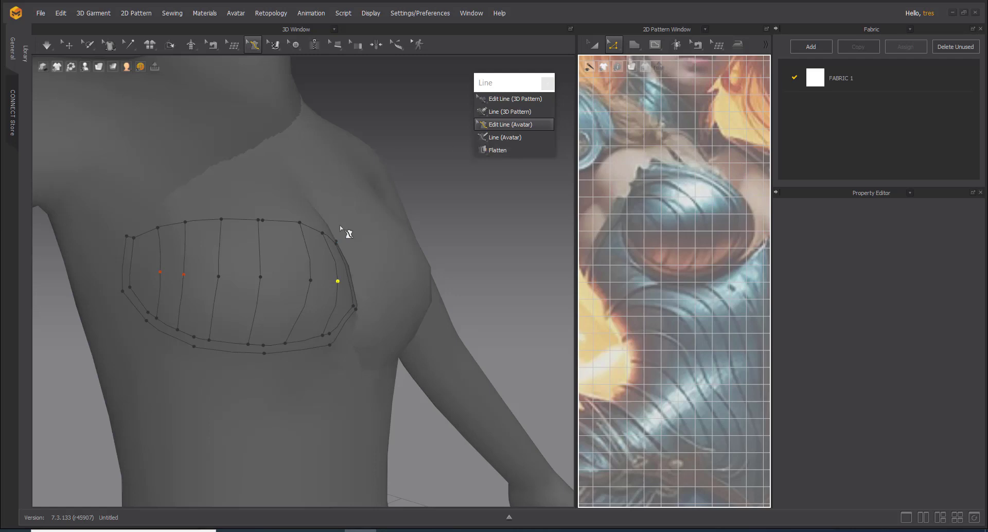
key(q)
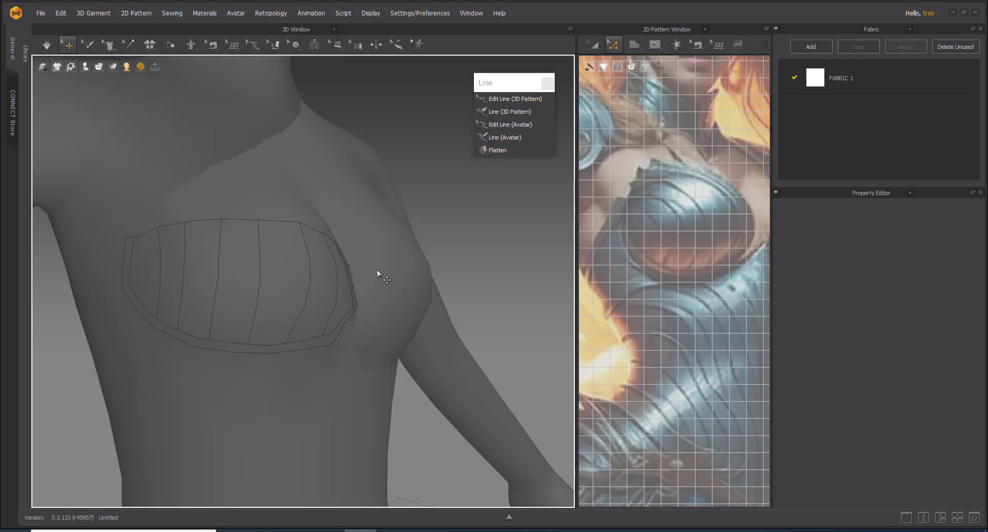
Step: Try to flatten the three outermost panels of the cup into pattern pieces, and undo the flattening
click(489, 150)
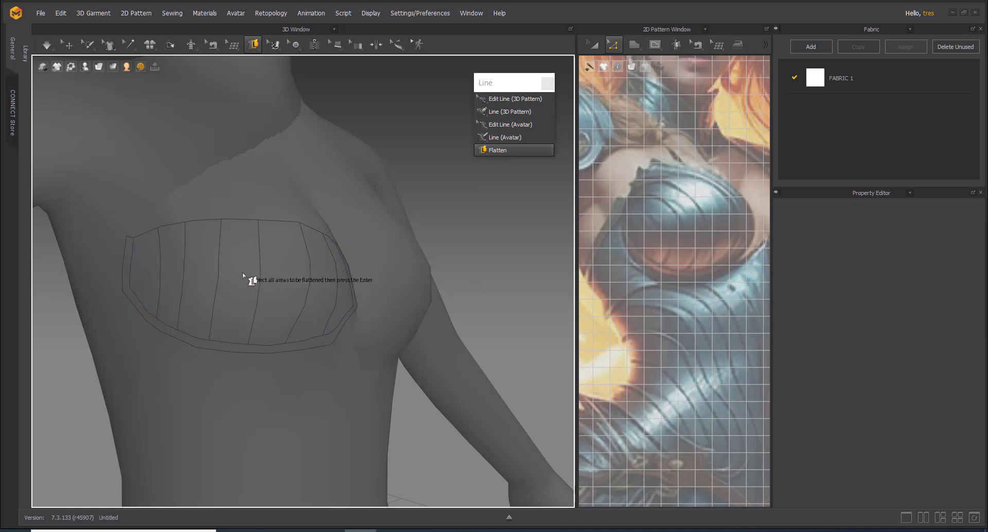
click(150, 272)
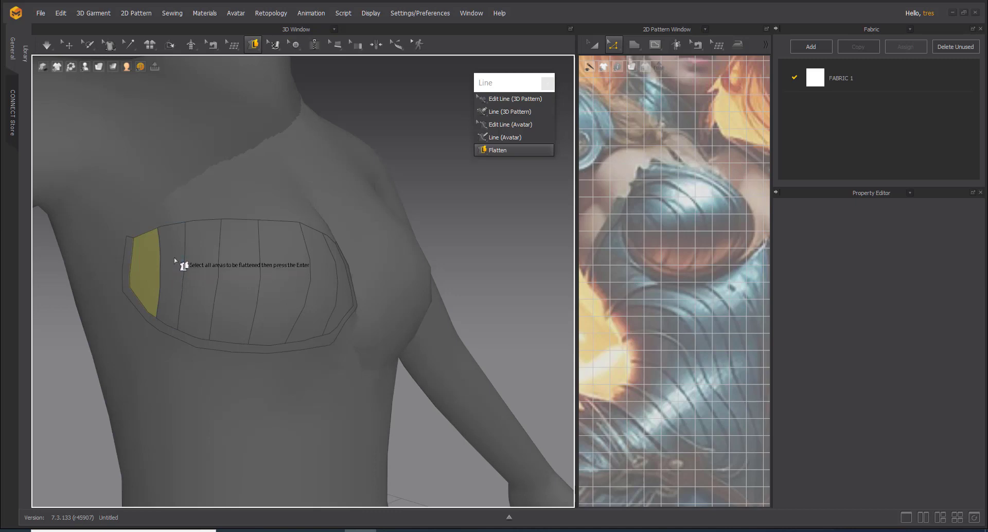
click(176, 276)
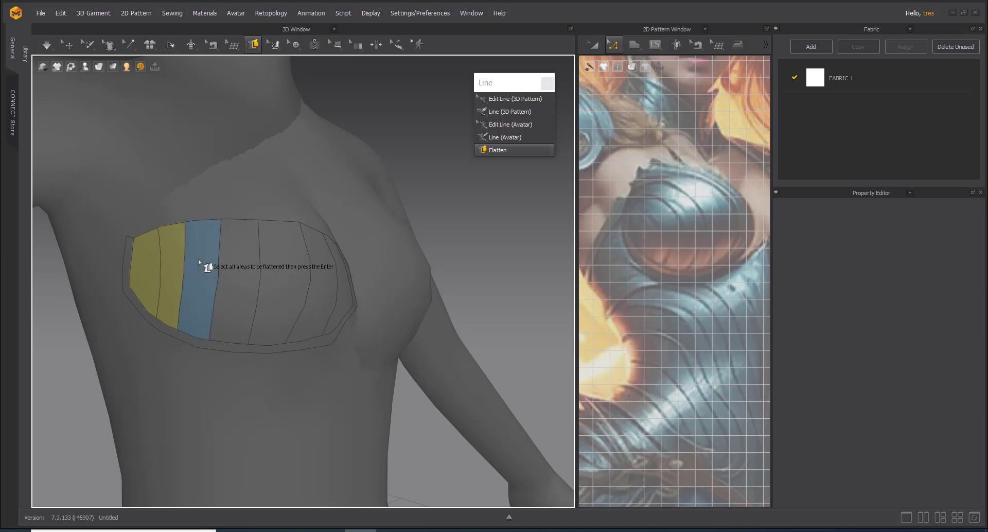
click(199, 261)
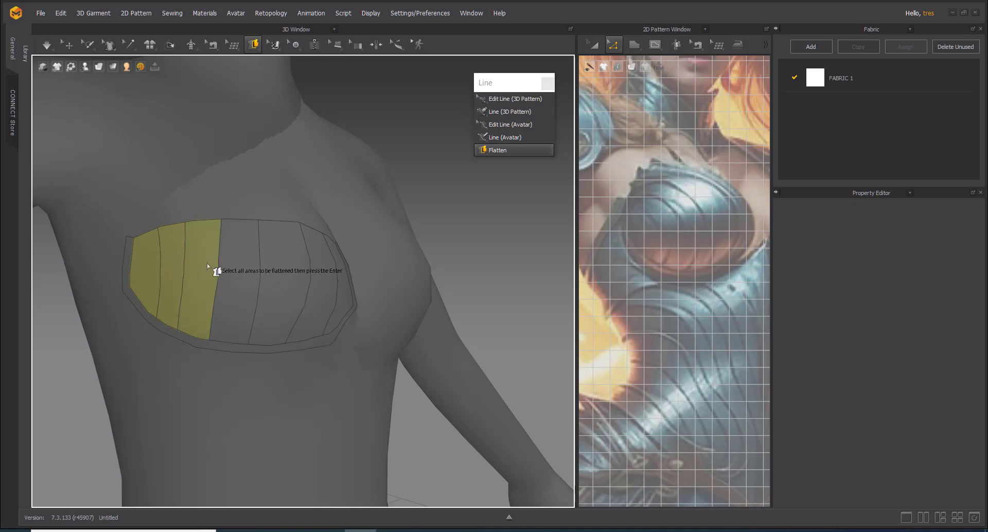
key(Return)
right_drag(246, 276, 216, 280)
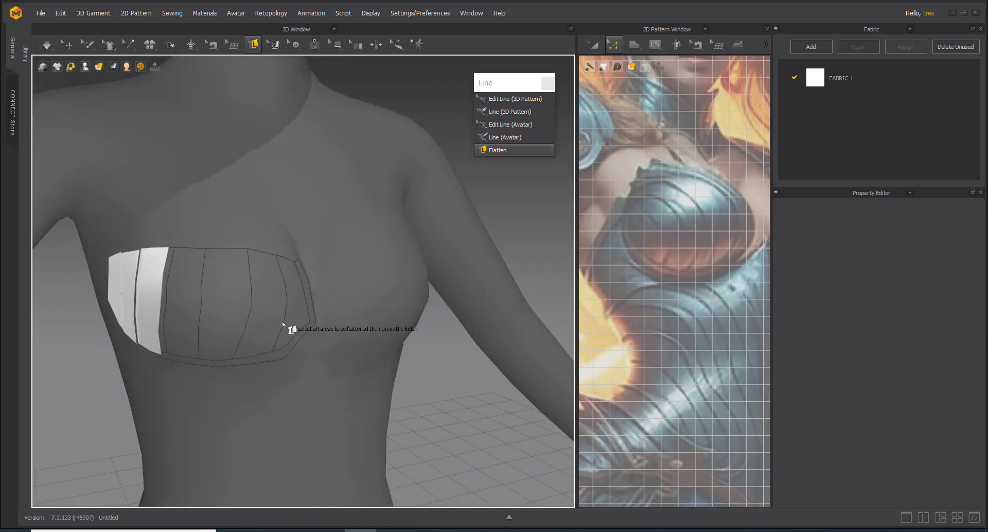
key(ctrl+z)
Step: Flatten the narrow band around the sides and underside of the cup into a pattern piece
right_drag(236, 322, 258, 311)
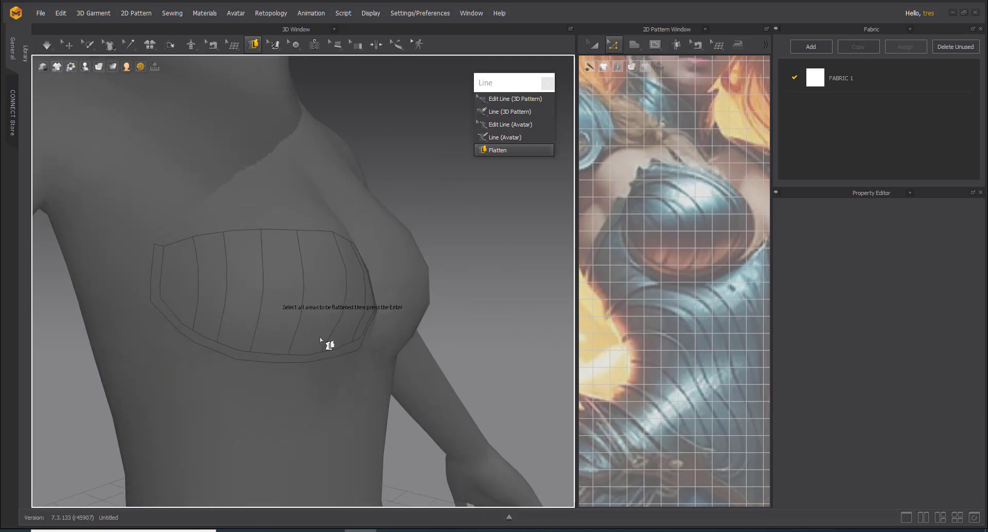
right_drag(362, 394, 301, 323)
click(302, 321)
click(302, 321)
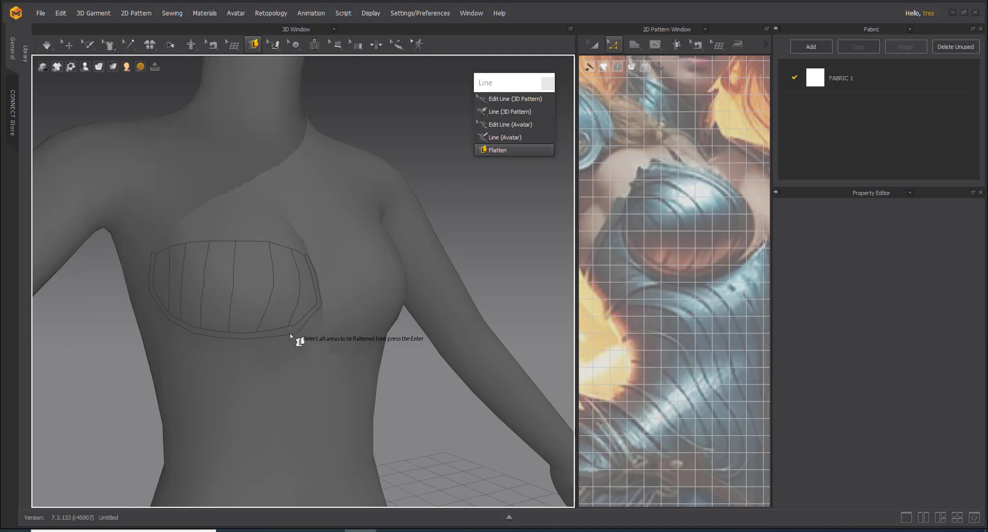
click(292, 335)
click(292, 335)
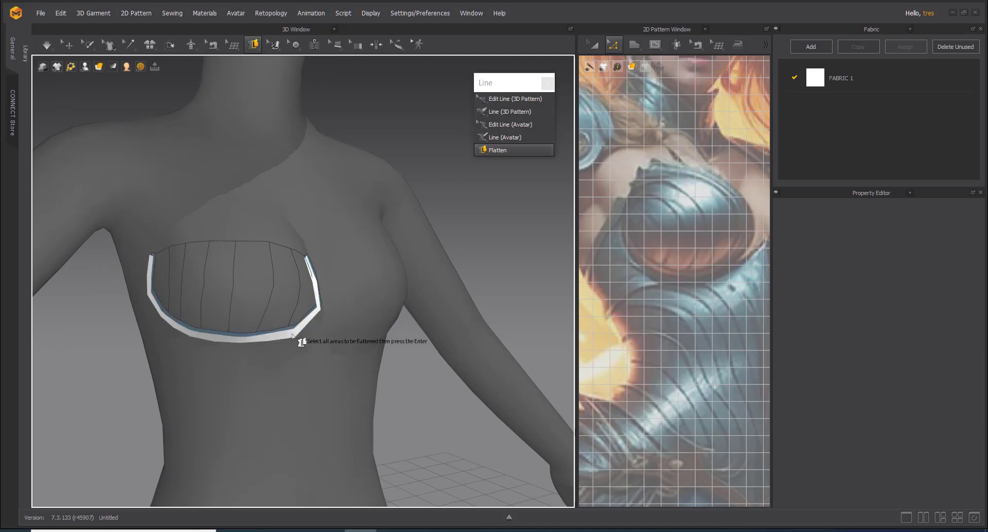
Step: Examine the flattened band and the torso from the front, side and back, and undo the flattening
right_drag(348, 375, 319, 366)
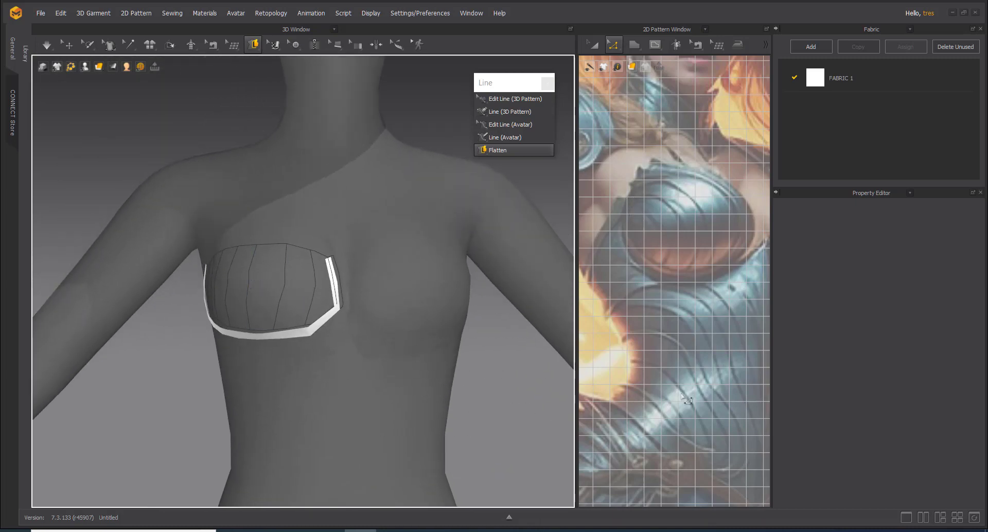
right_click(718, 384)
right_drag(237, 348, 548, 267)
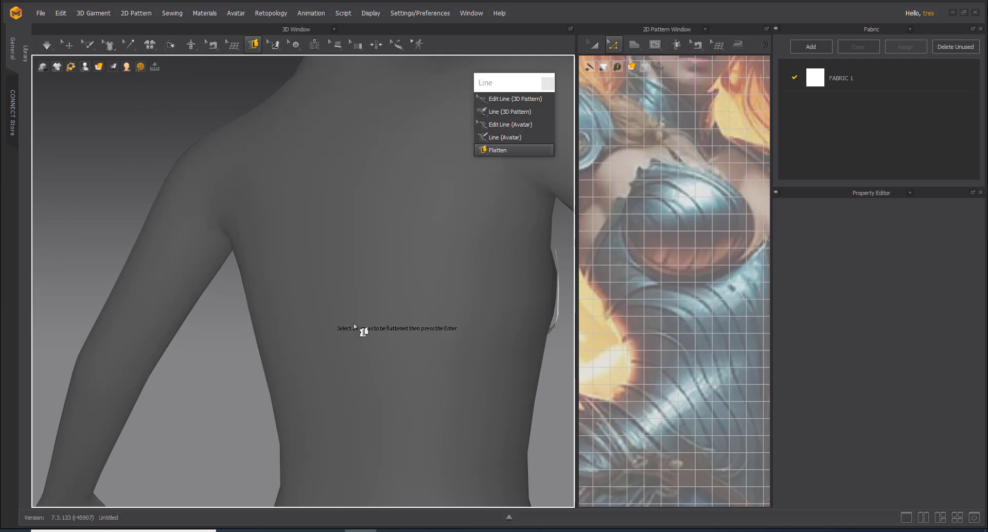
right_drag(489, 326, 393, 335)
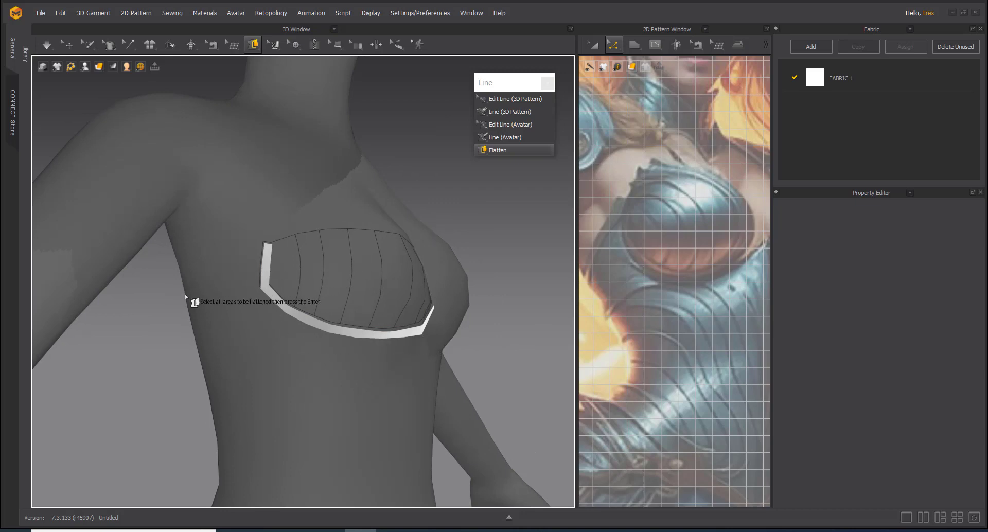
right_drag(210, 330, 256, 310)
key(2)
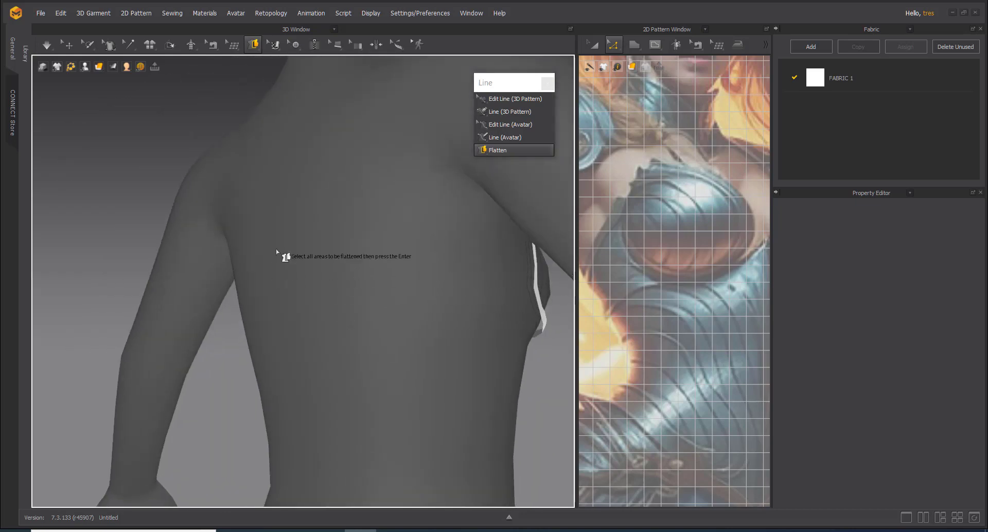
right_drag(441, 326, 308, 336)
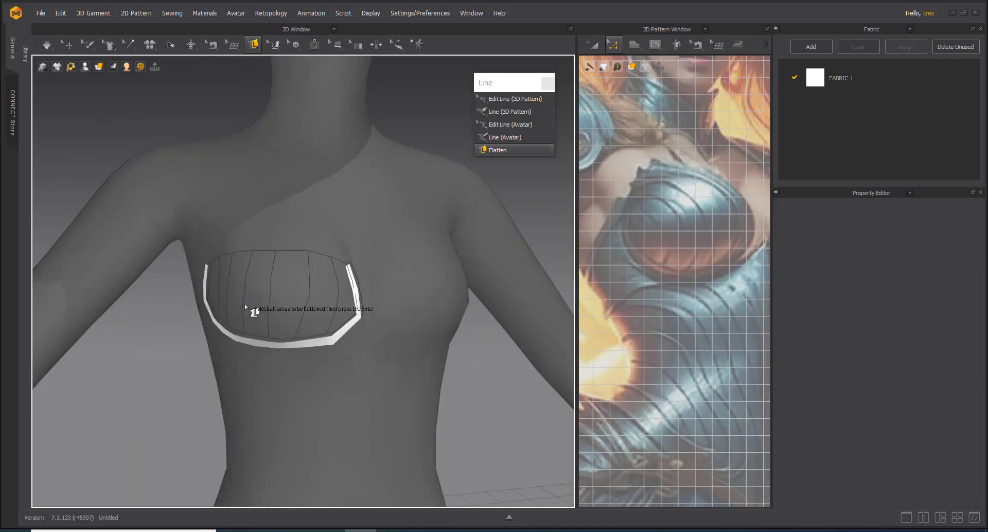
right_drag(247, 326, 304, 292)
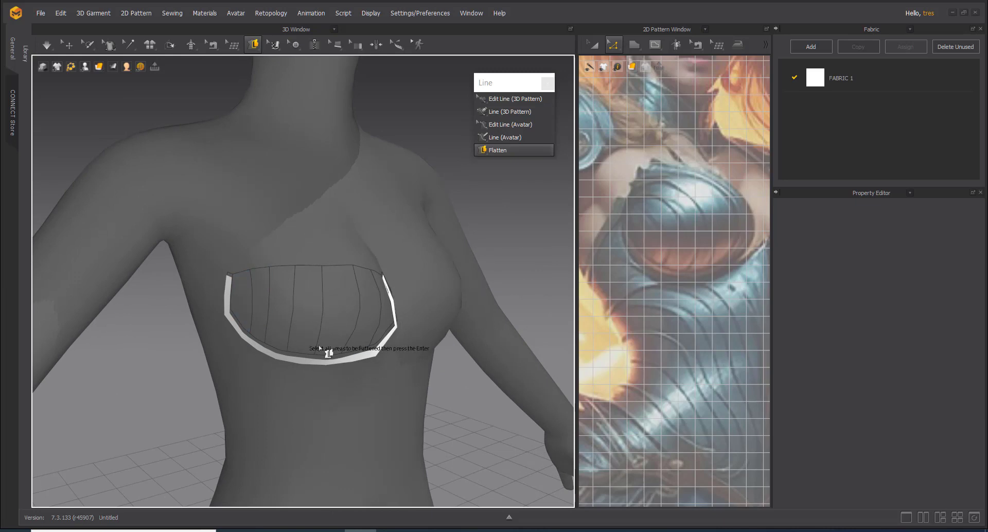
right_drag(168, 403, 264, 456)
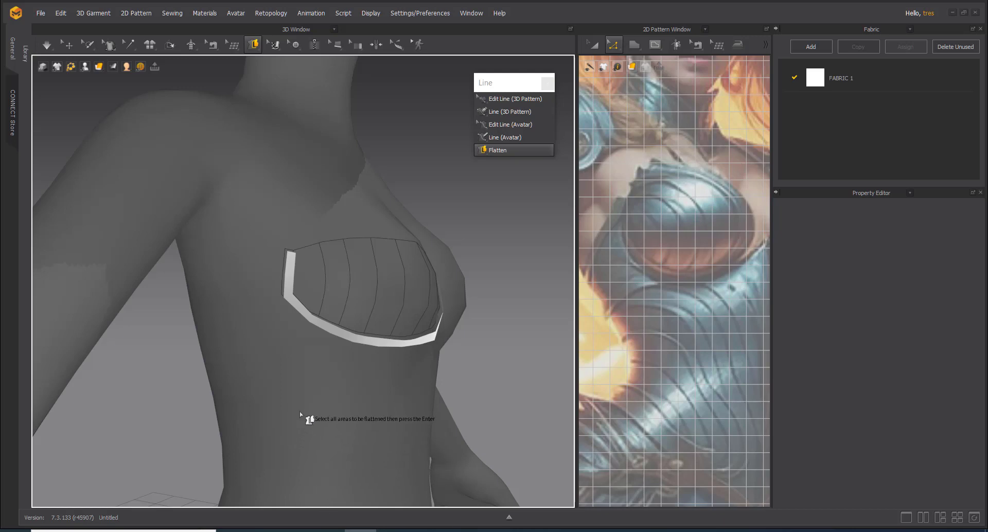
right_drag(299, 411, 327, 409)
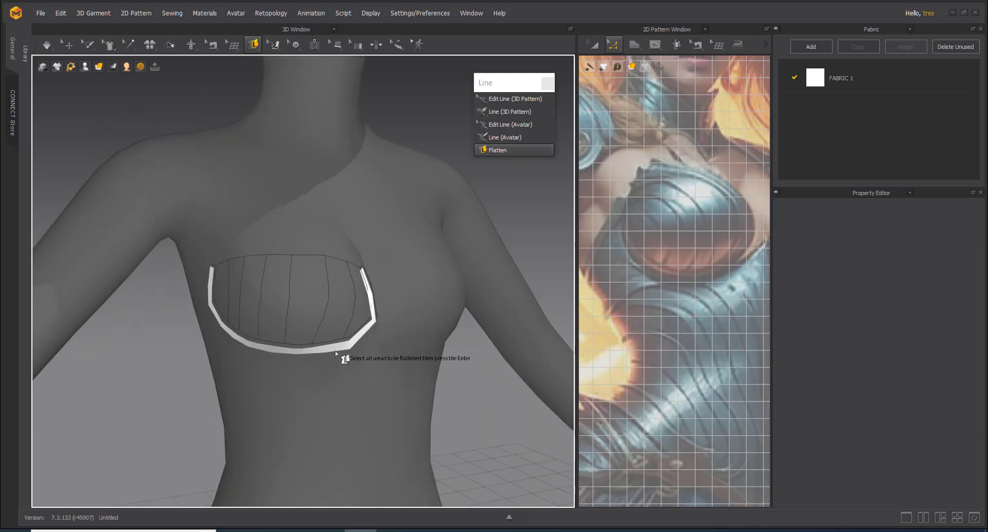
click(337, 381)
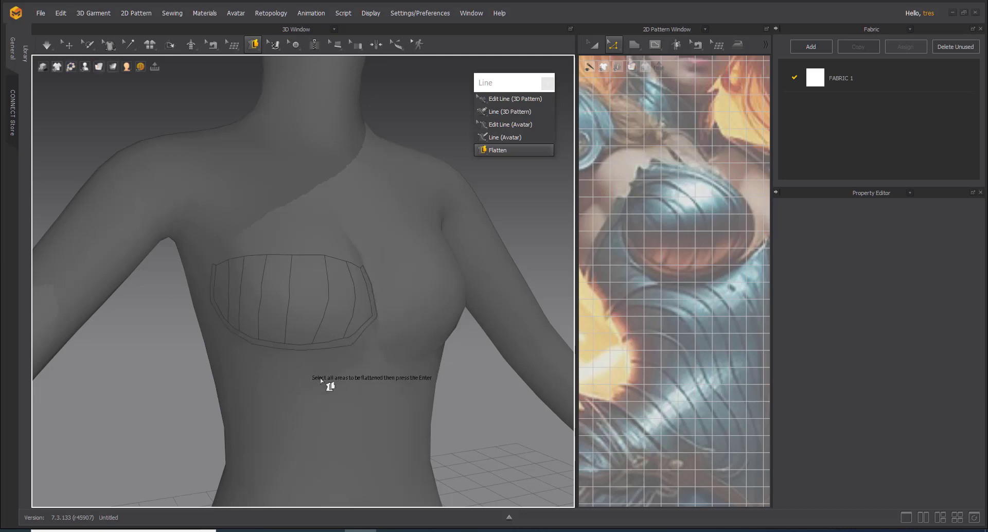
Step: Draw an avatar line from the cup's upper outer corner about 3.57 cm toward the side, then about 15.52 cm down to the hip
click(502, 138)
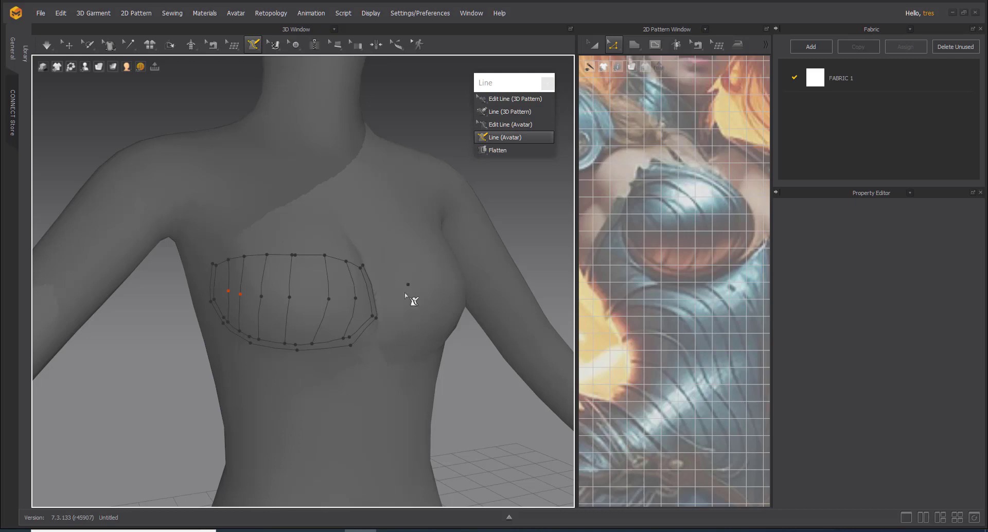
mouse_move(441, 329)
right_down()
mouse_move(392, 322)
mouse_move(395, 271)
mouse_move(414, 273)
right_up()
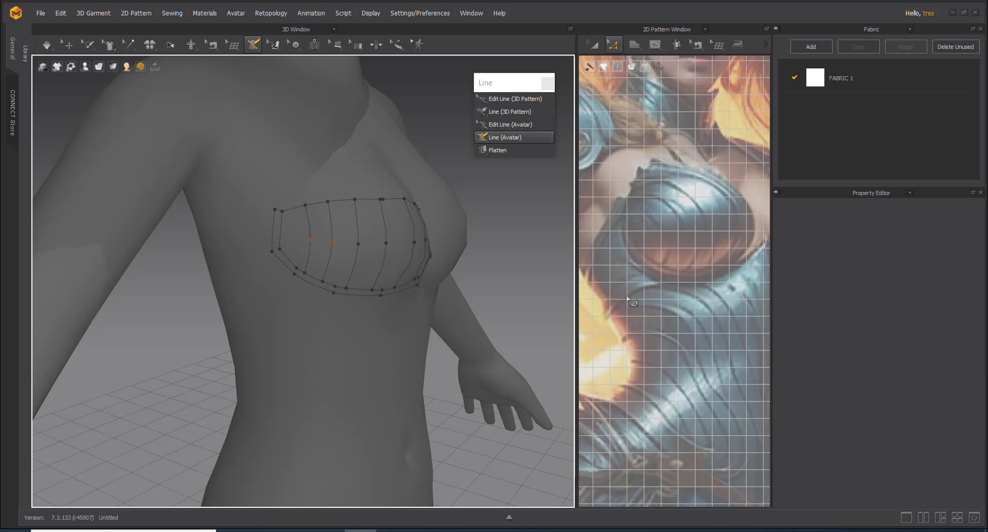
right_drag(402, 345, 378, 311)
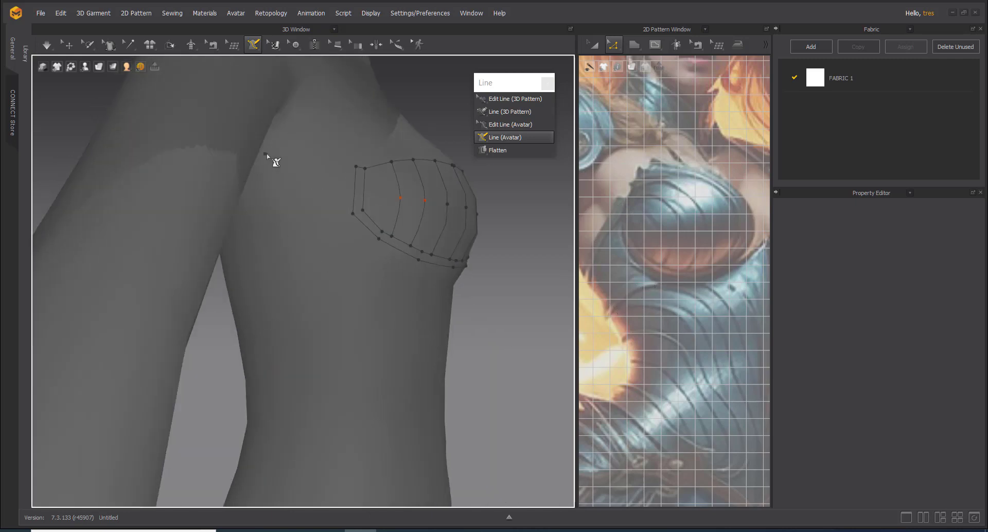
mouse_move(276, 283)
right_down()
mouse_move(292, 275)
mouse_move(279, 251)
right_up()
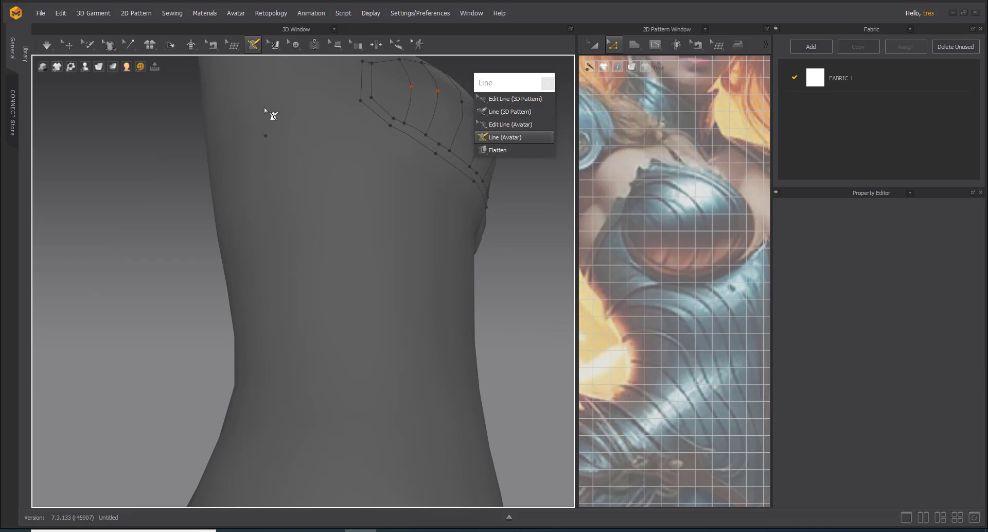
right_drag(326, 277, 276, 292)
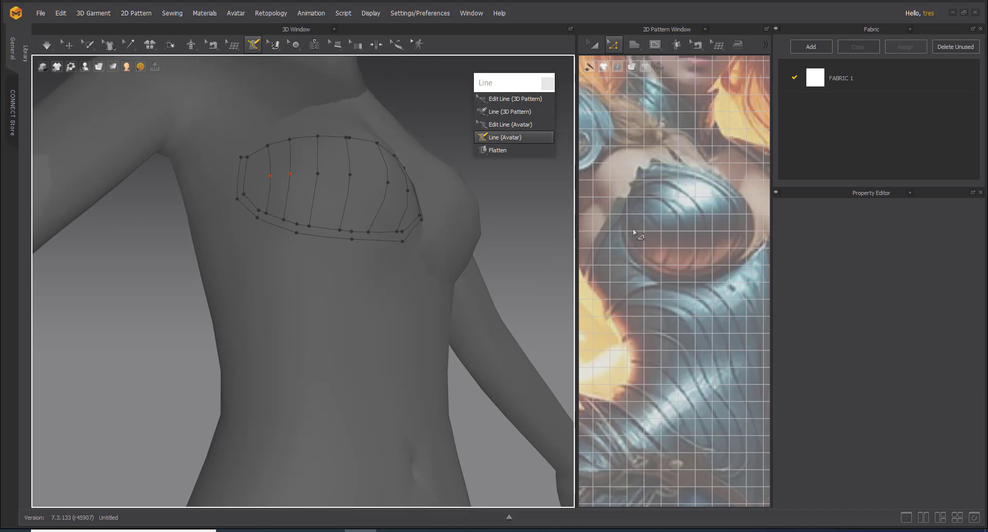
scroll(374, 317, down, 6)
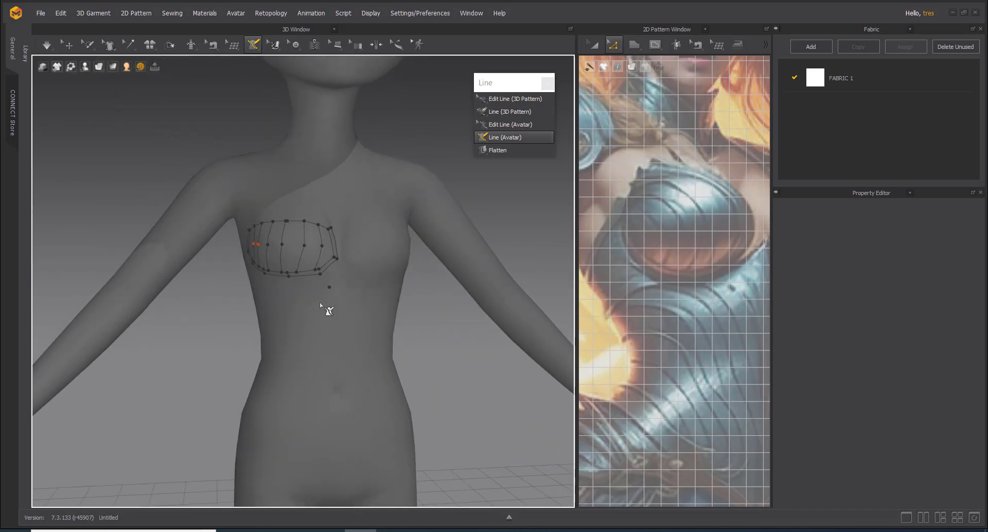
right_drag(320, 302, 397, 308)
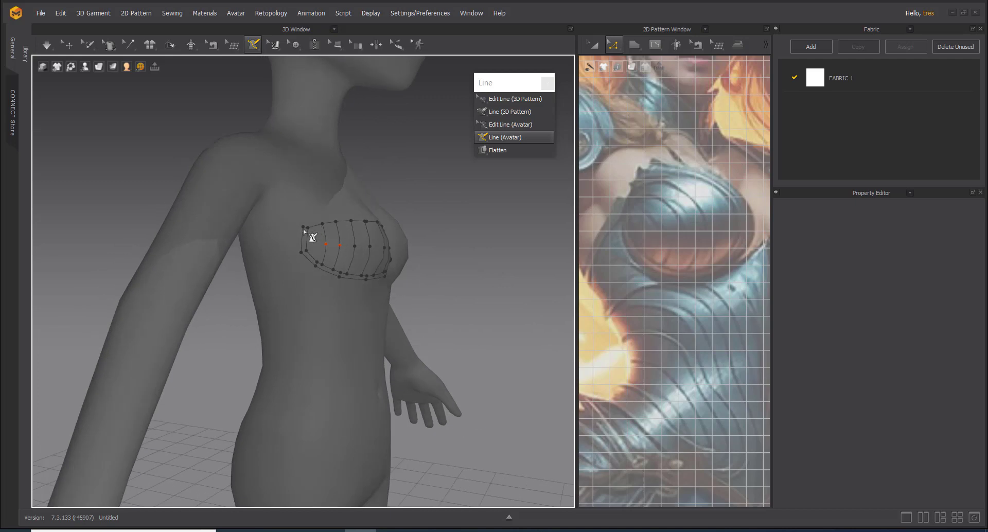
scroll(304, 229, up, 4)
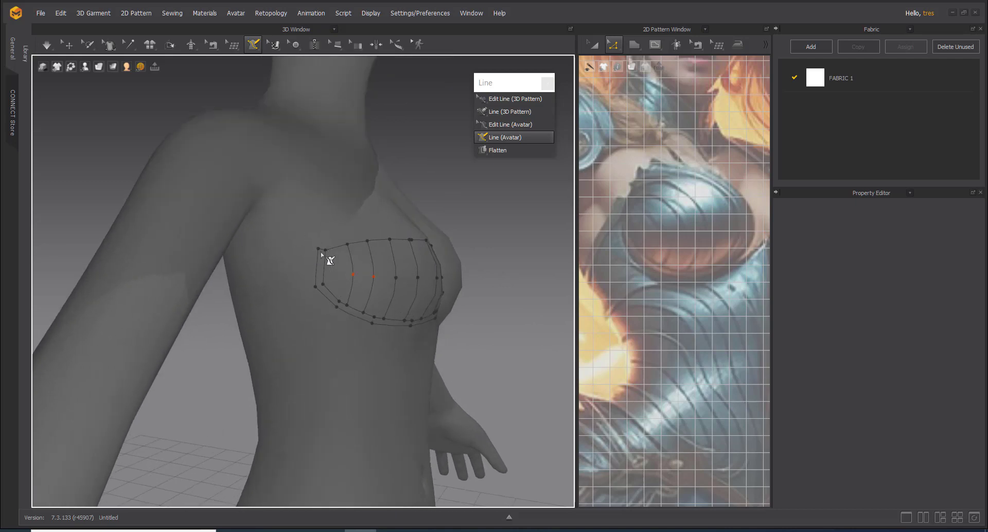
click(275, 269)
right_drag(276, 269, 294, 218)
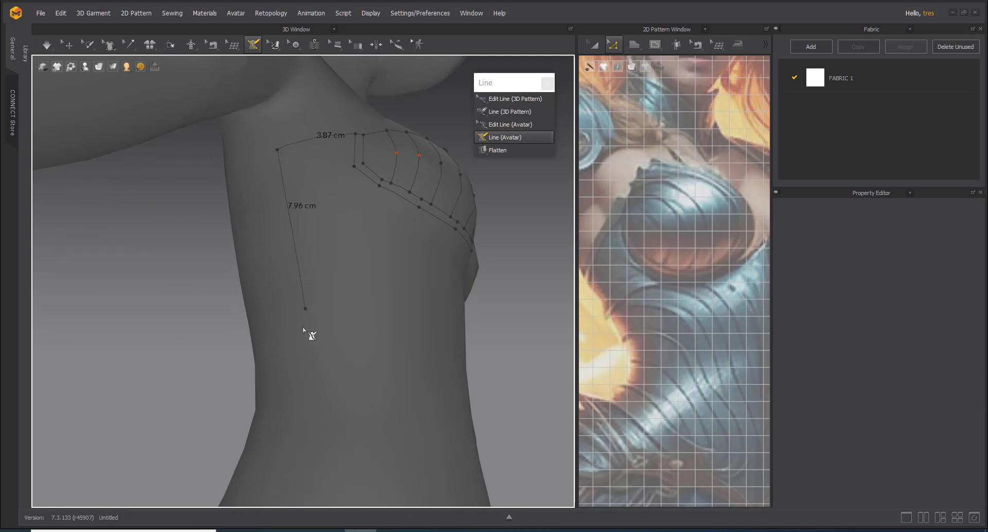
right_drag(304, 401, 298, 393)
click(356, 135)
click(299, 476)
right_drag(342, 494, 276, 249)
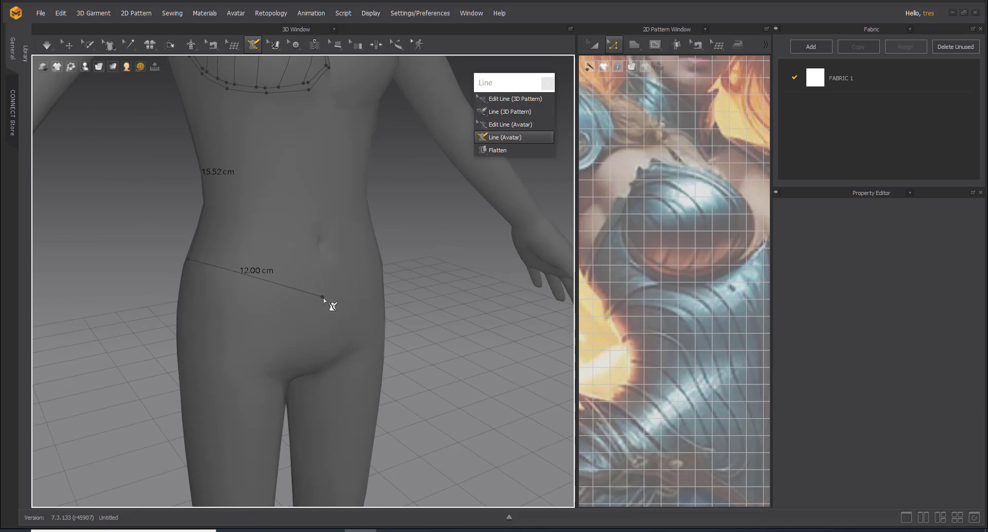
Step: Close the torso outline with a curved hip line about 12.5 cm long and center segments about 12.03 and 5.20 cm up to the cup
scroll(676, 309, down, 2)
scroll(675, 311, down, 3)
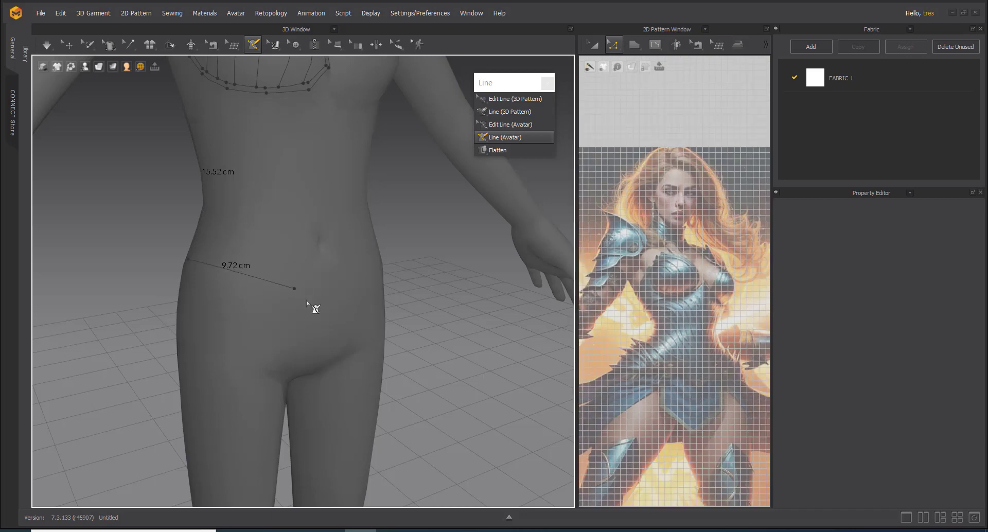
key(2)
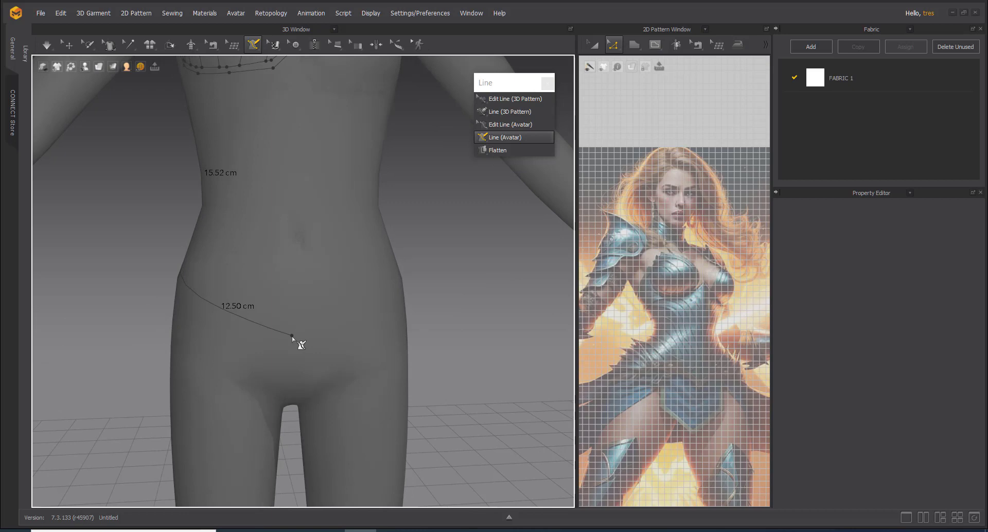
click(292, 336)
middle_drag(312, 115, 298, 214)
right_drag(298, 214, 287, 209)
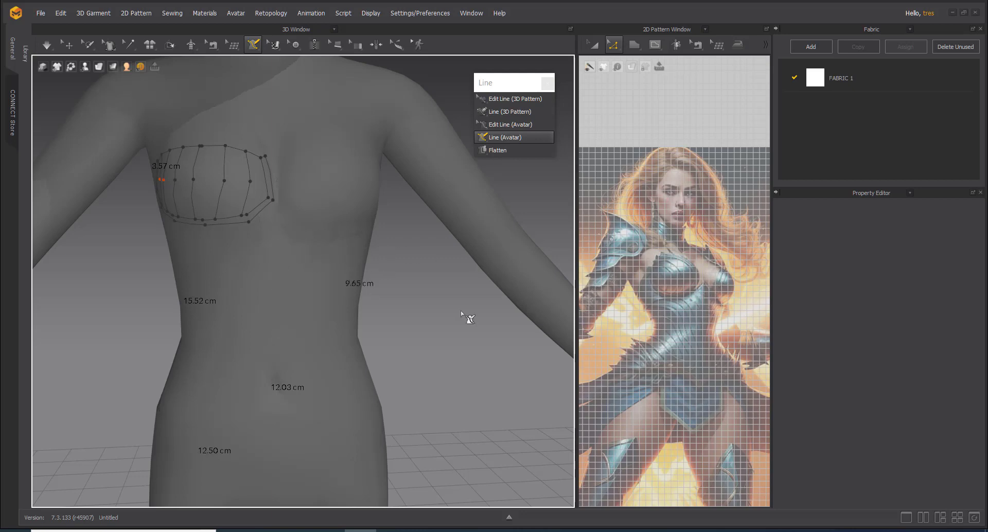
click(268, 212)
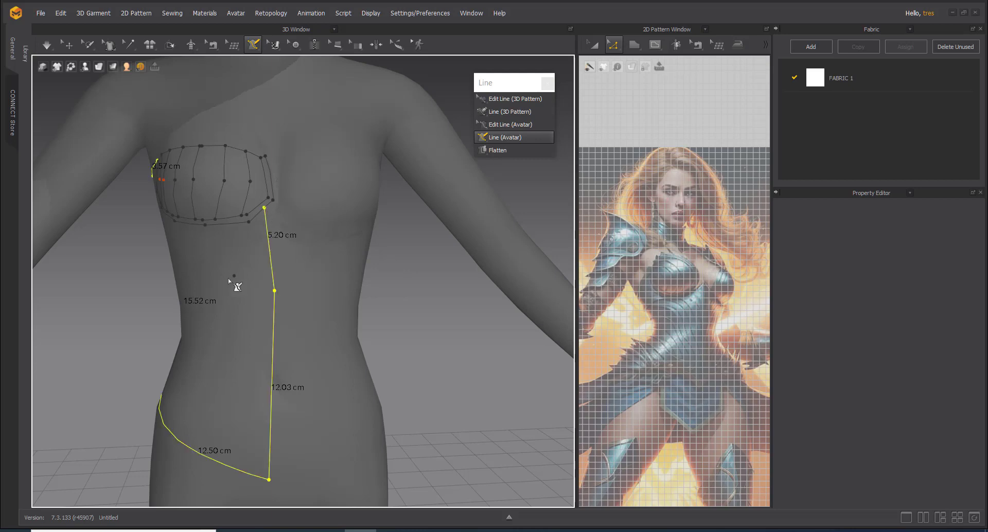
Step: Select the outlined torso area below the cup for flattening
mouse_move(239, 281)
right_down()
mouse_move(287, 258)
mouse_move(242, 269)
right_up()
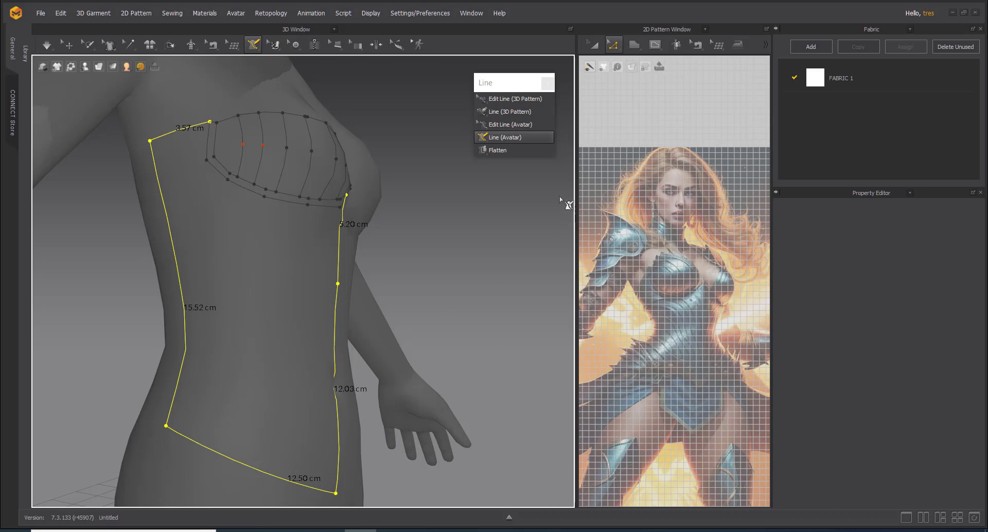
click(496, 149)
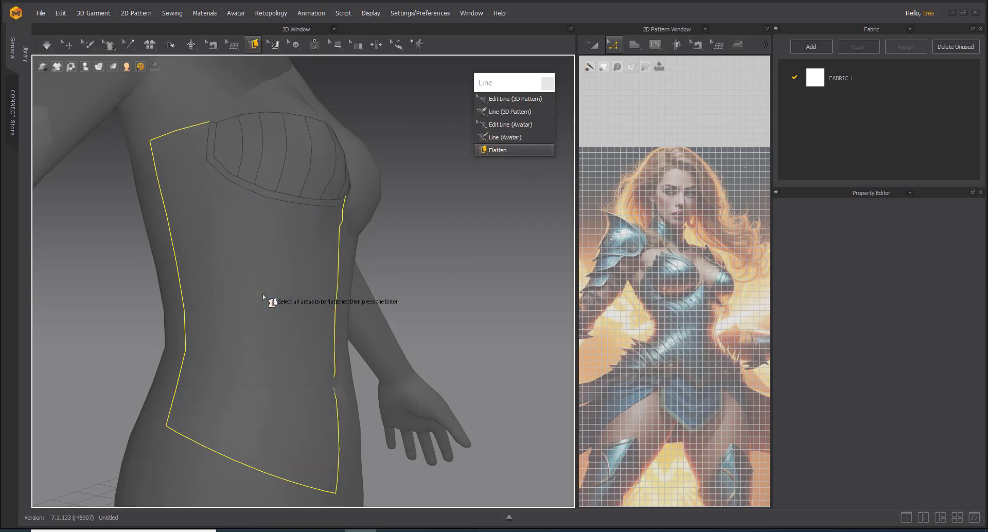
click(280, 301)
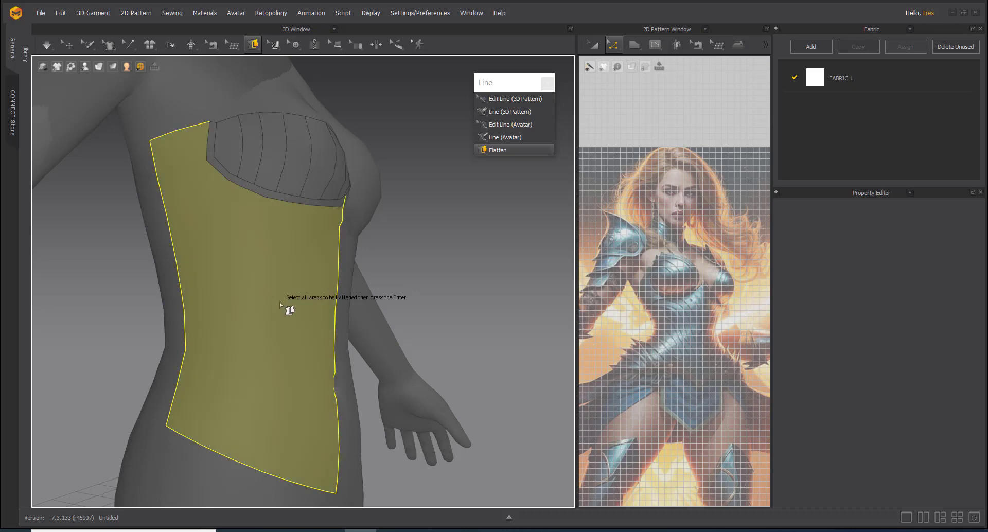
Step: Compare the outlined torso area with the armor plates around the waist in the reference image
right_drag(473, 381, 365, 347)
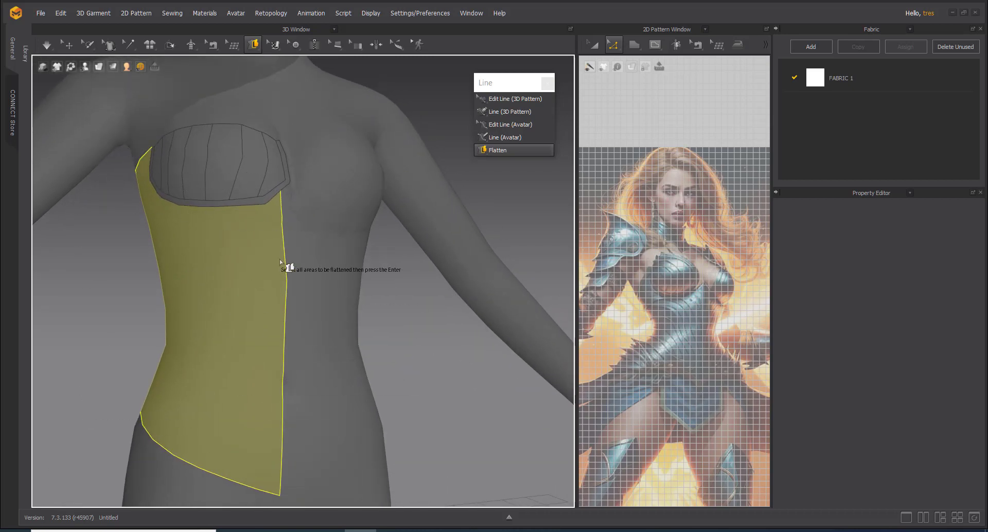
right_drag(319, 366, 310, 284)
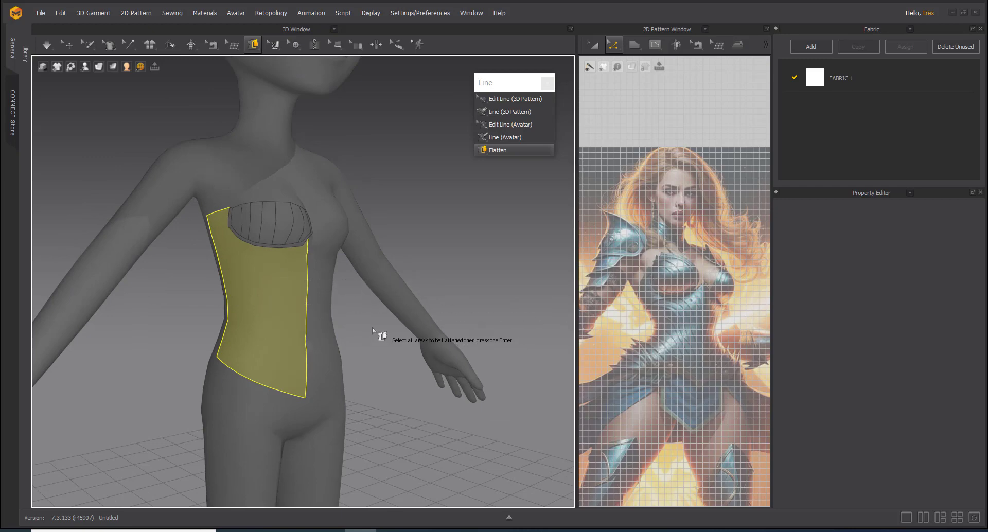
scroll(695, 300, up, 5)
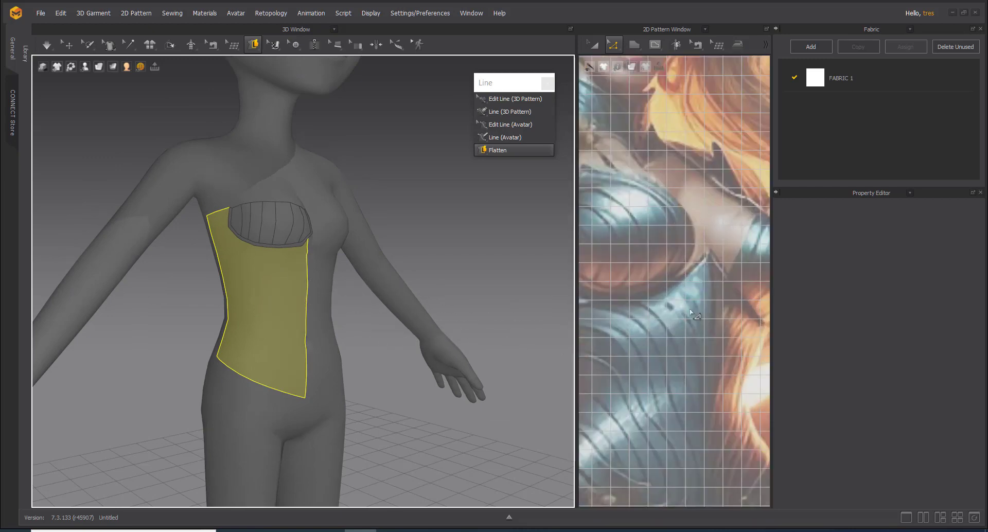
middle_drag(638, 416, 682, 318)
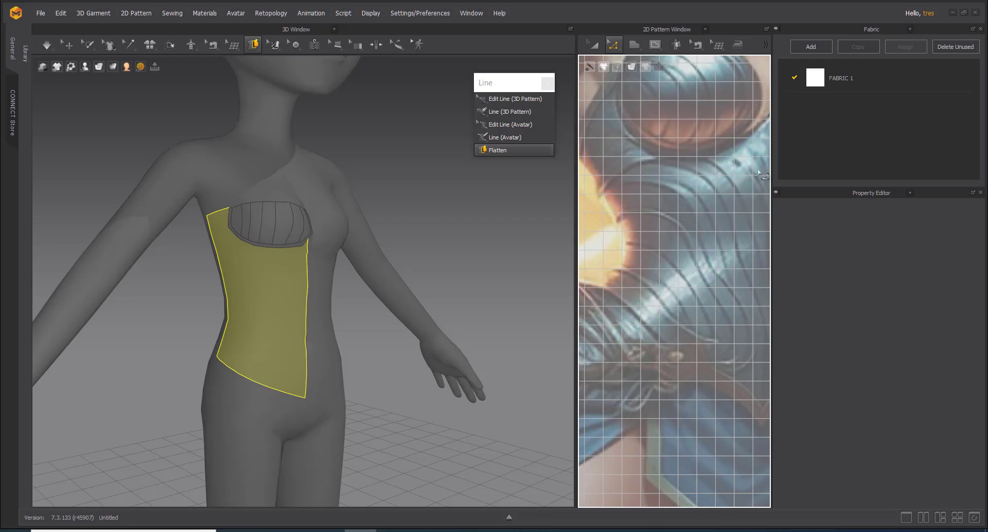
middle_drag(752, 176, 721, 189)
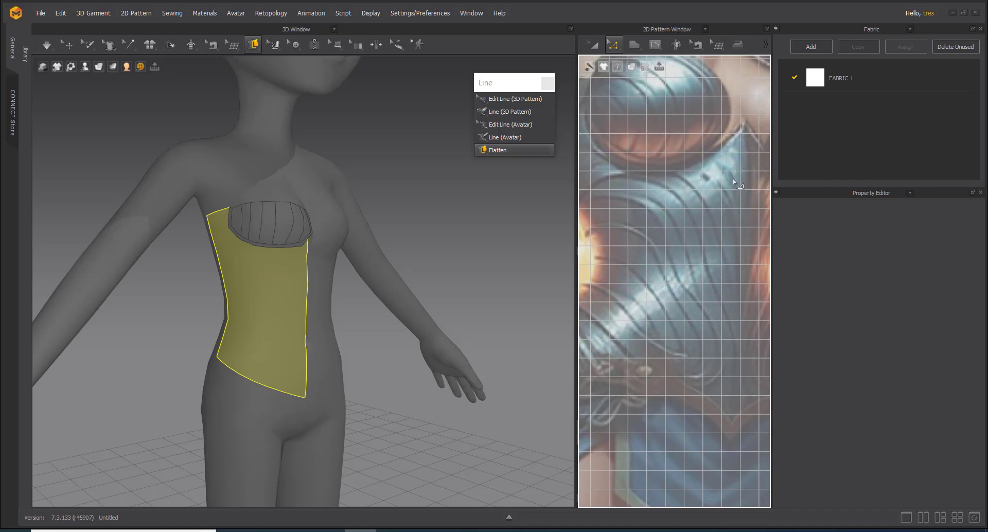
scroll(735, 182, down, 3)
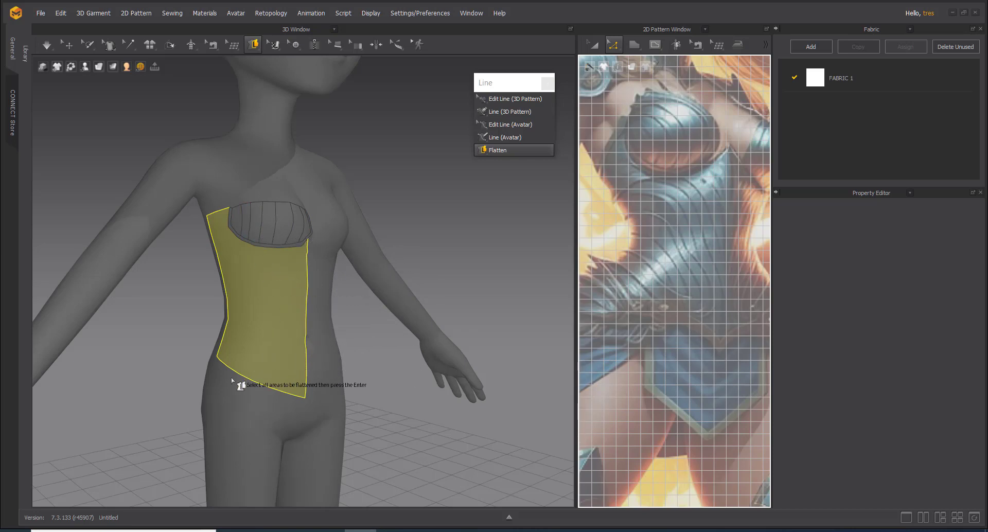
mouse_move(245, 326)
right_down()
mouse_move(257, 331)
mouse_move(234, 338)
right_up()
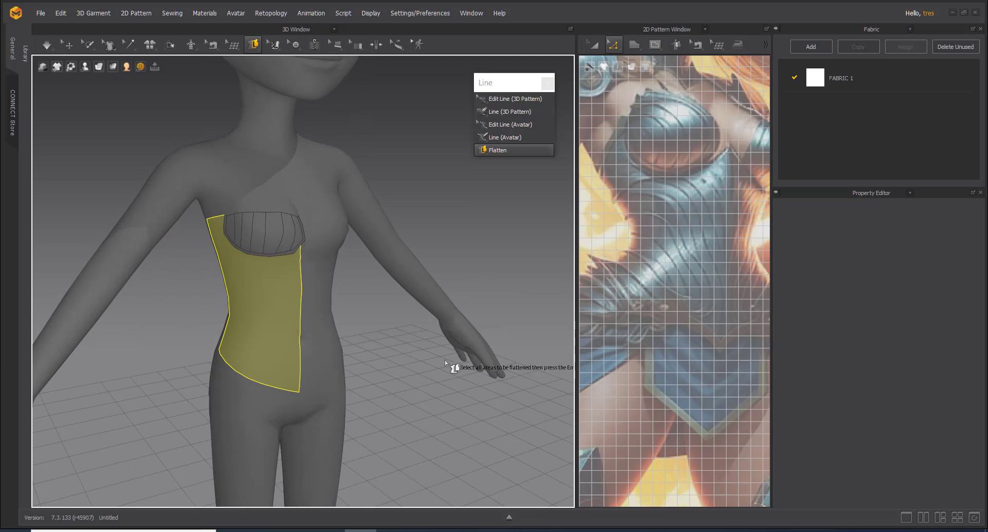
right_drag(370, 315, 324, 303)
scroll(331, 280, up, 5)
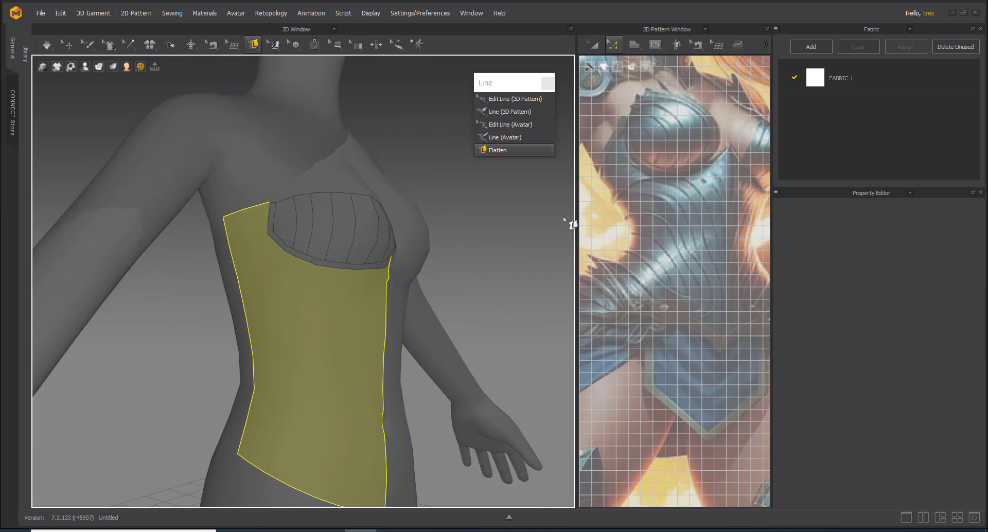
scroll(302, 257, up, 2)
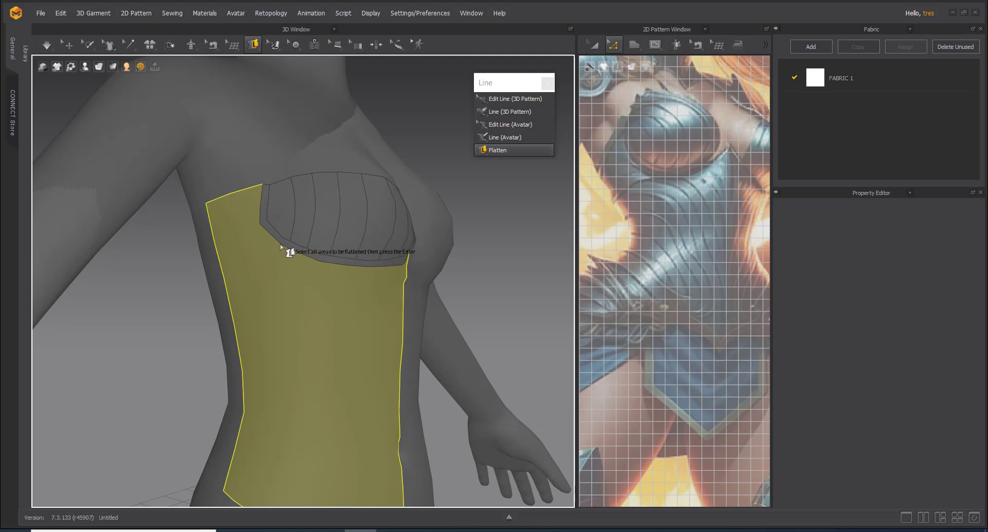
Step: Draw a dividing line about 4.15 cm long from the cup band's lower outer edge to the torso's side line
click(502, 138)
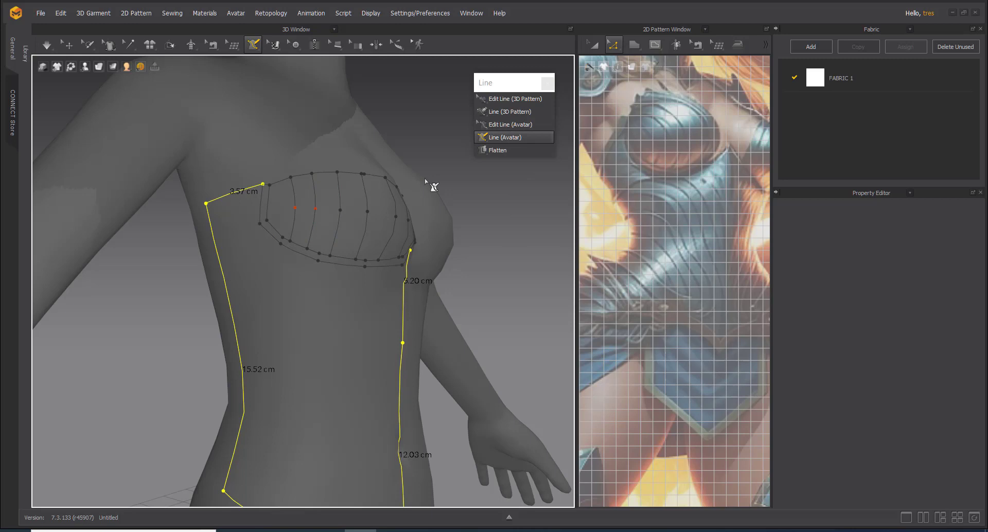
click(281, 245)
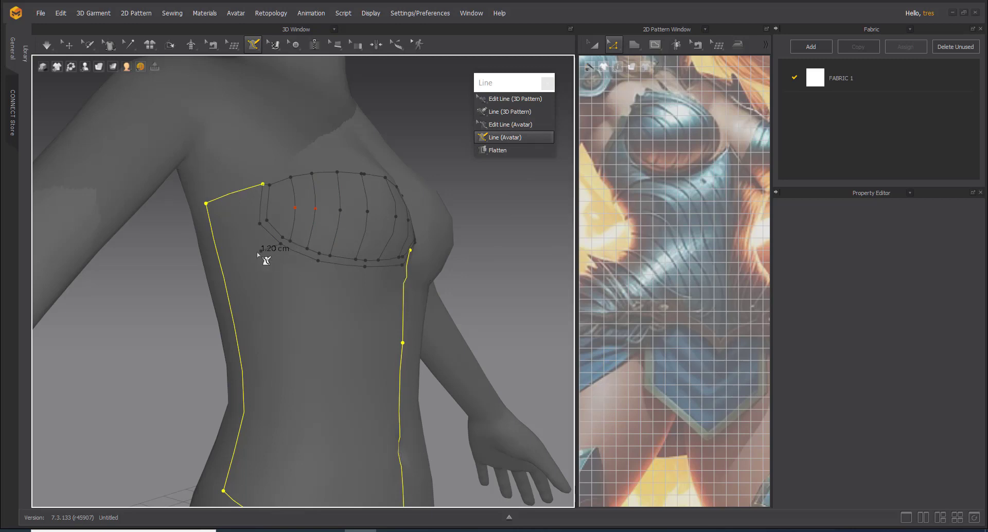
click(218, 253)
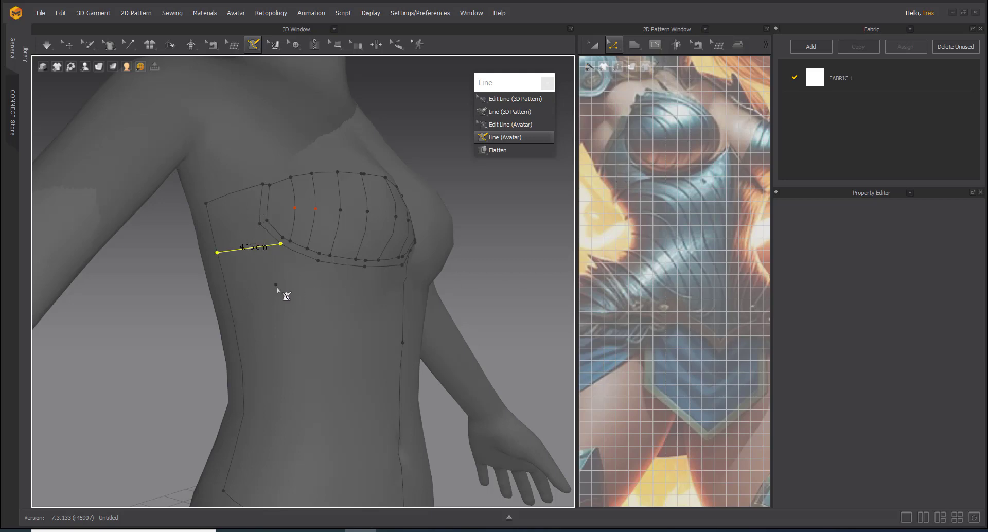
Step: Draw a bent line from the hip line up the torso to the side line, with segments about 10.28, 2.84 and 3.38 cm long
scroll(283, 289, down, 2)
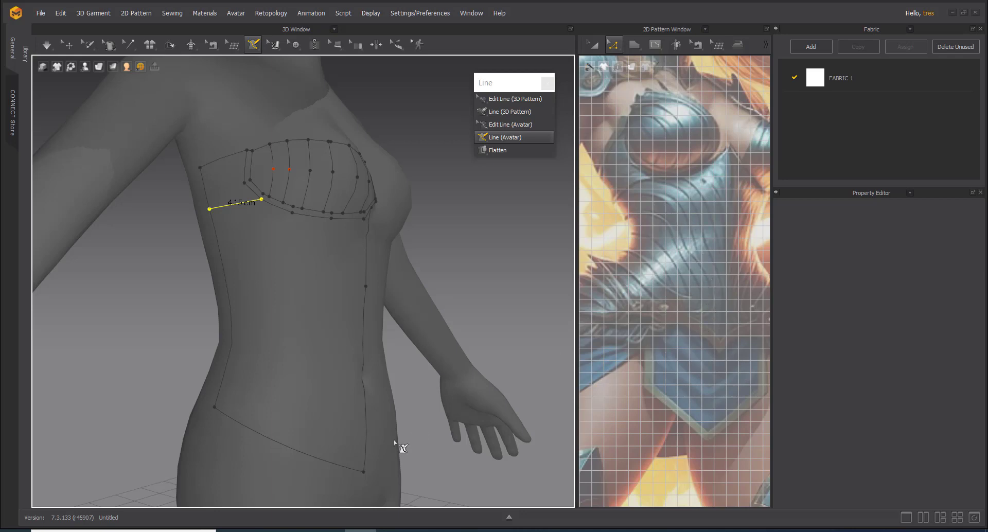
click(281, 442)
click(279, 273)
click(255, 230)
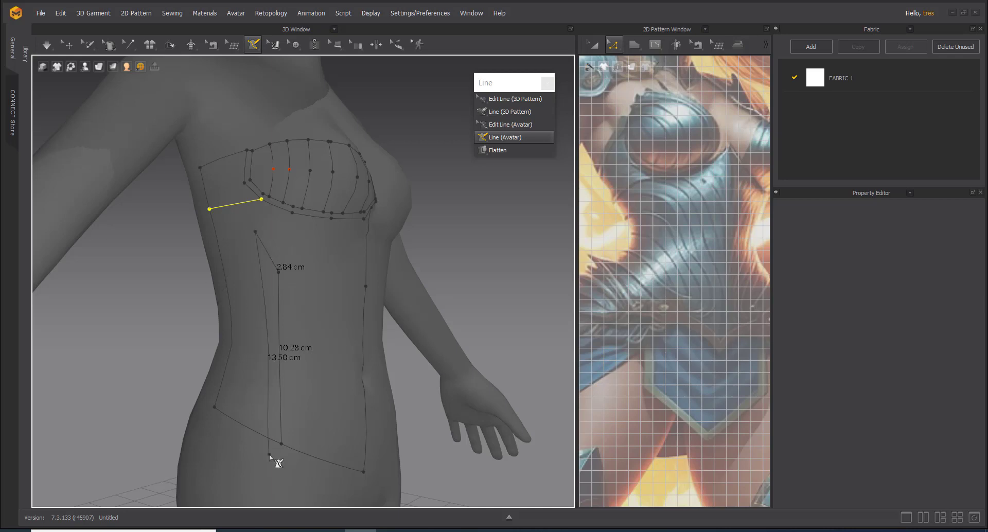
click(215, 227)
click(215, 228)
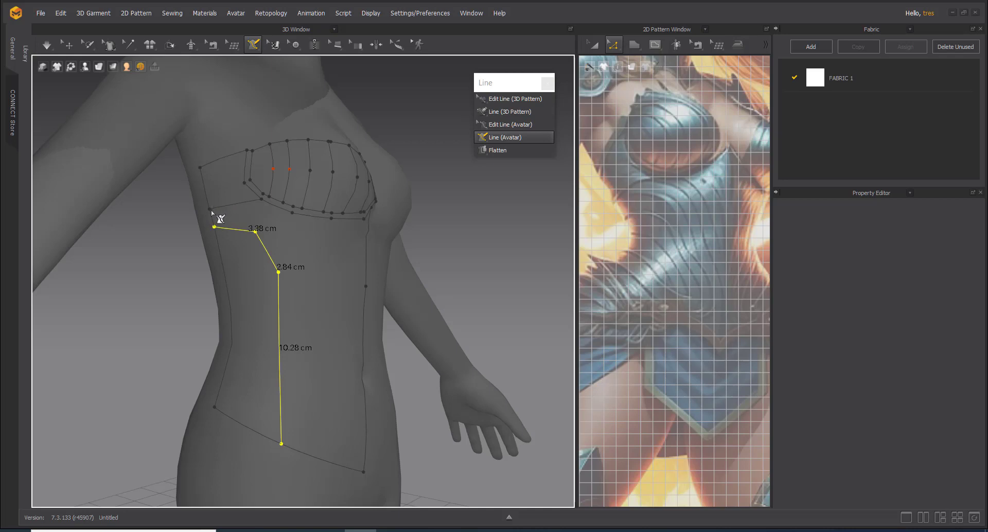
Step: Draw a second bent line alongside the first, from the side to the hip line, with segments about 3.30, 3.72, 4.76 and 5.91 cm long
click(217, 209)
click(258, 216)
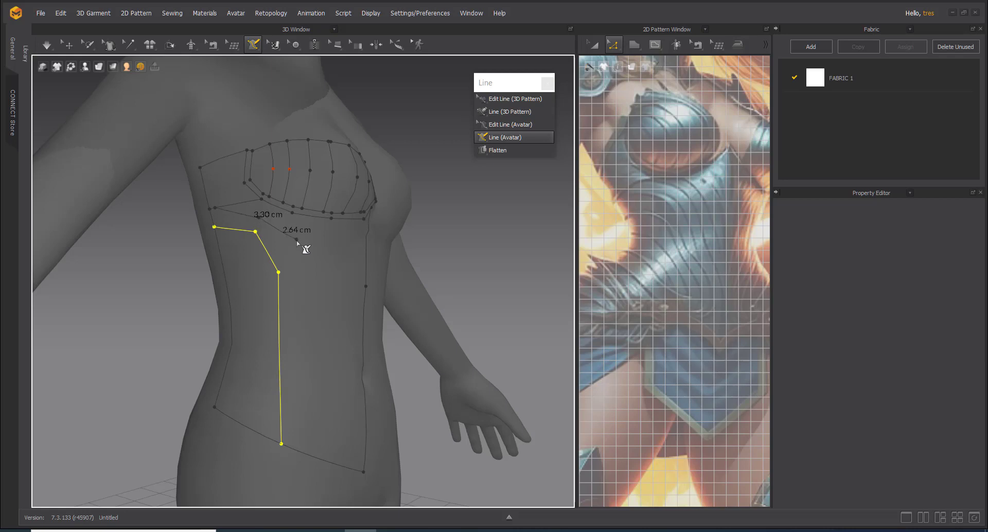
click(292, 269)
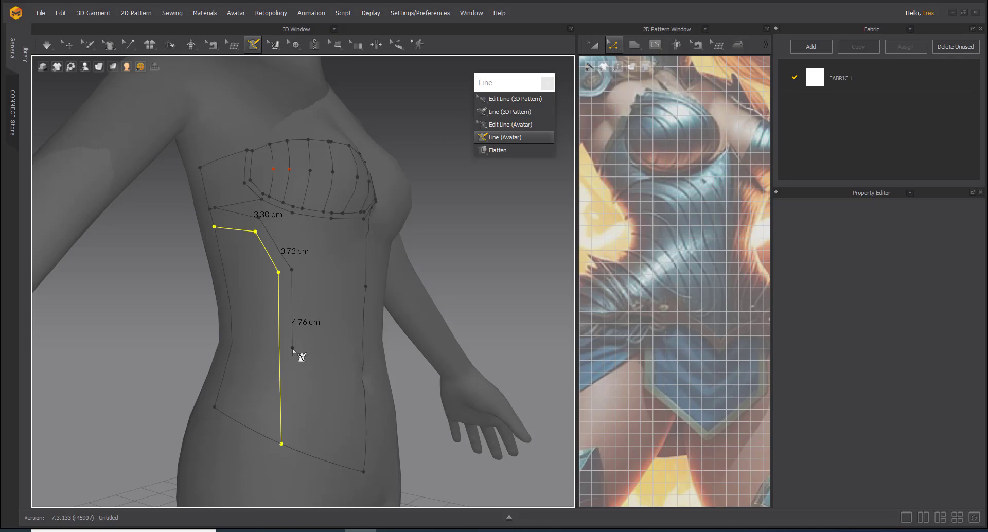
double_click(293, 449)
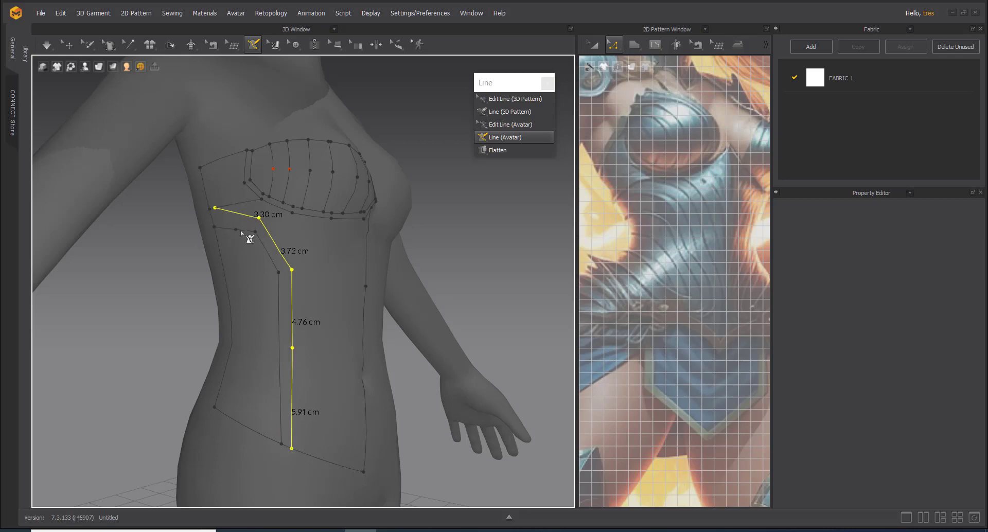
Step: Select the narrow strip between the two bent torso lines as an area to flatten
scroll(242, 233, up, 5)
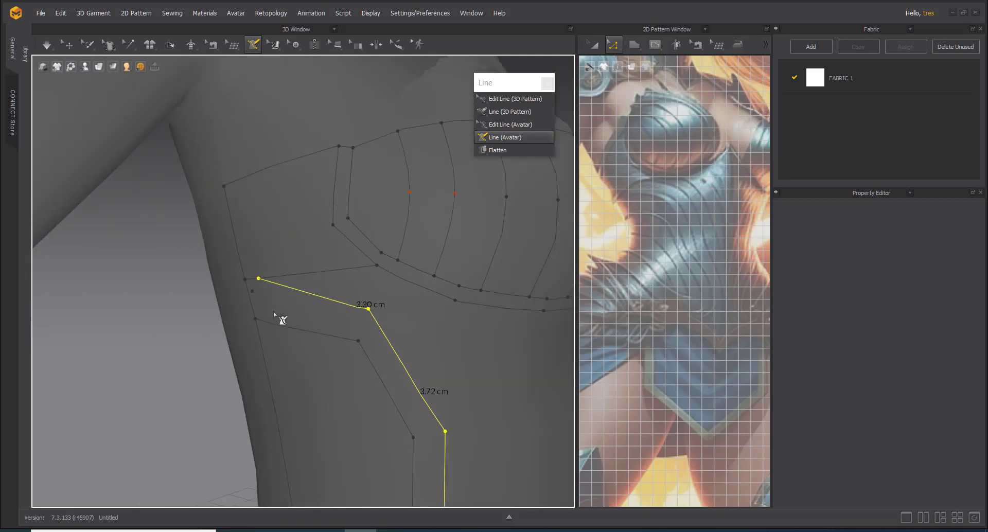
click(498, 150)
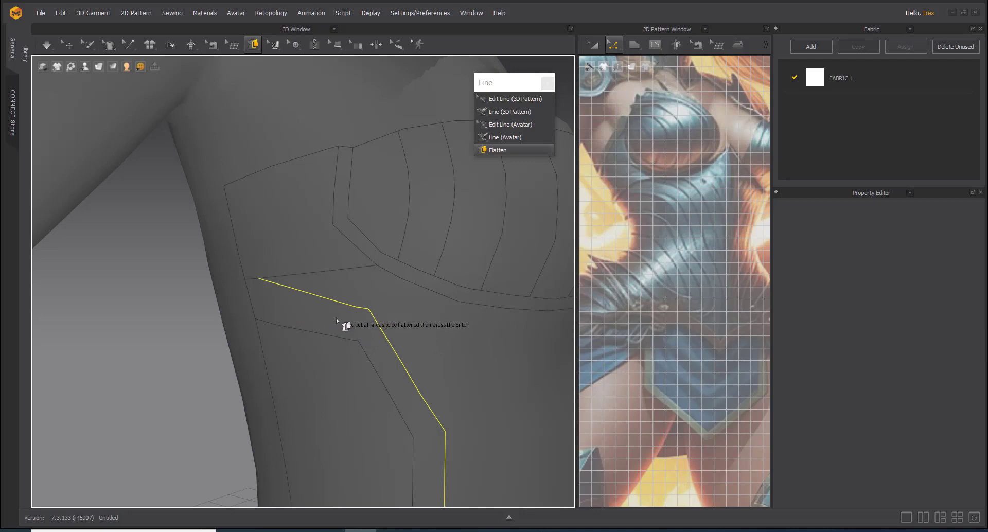
click(383, 357)
middle_drag(378, 360, 399, 231)
scroll(403, 166, down, 2)
scroll(251, 110, up, 1)
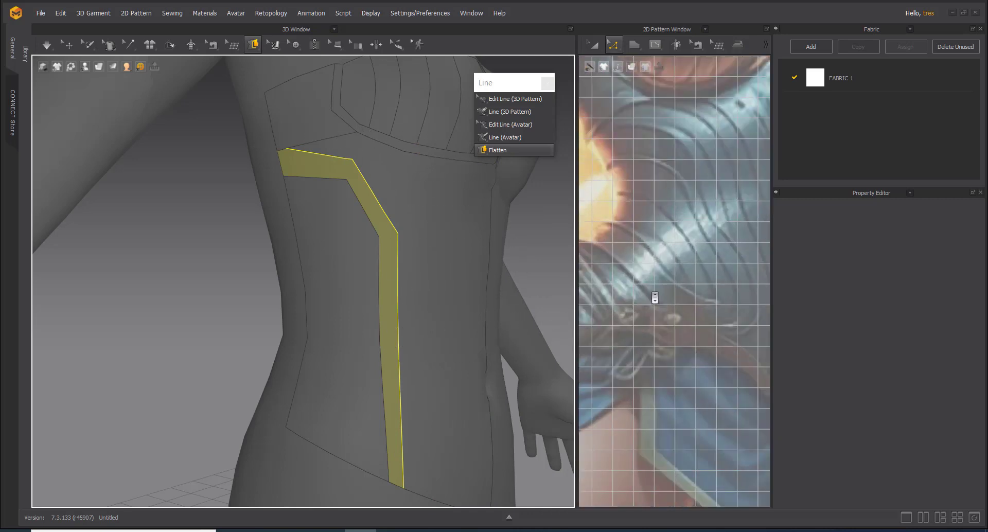
Step: Compare the outlined strip and side area of the torso with the waist plates in the reference image
click(624, 210)
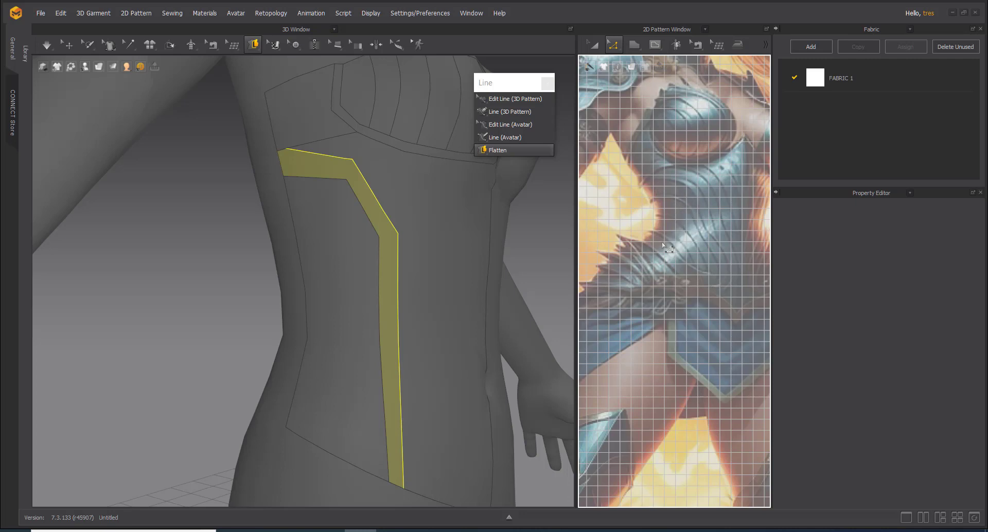
scroll(386, 281, down, 3)
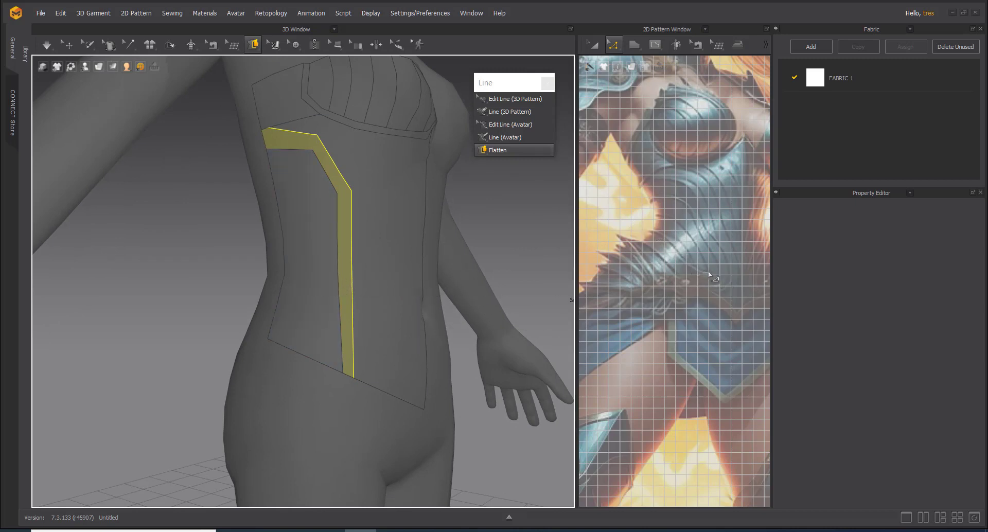
scroll(659, 296, up, 5)
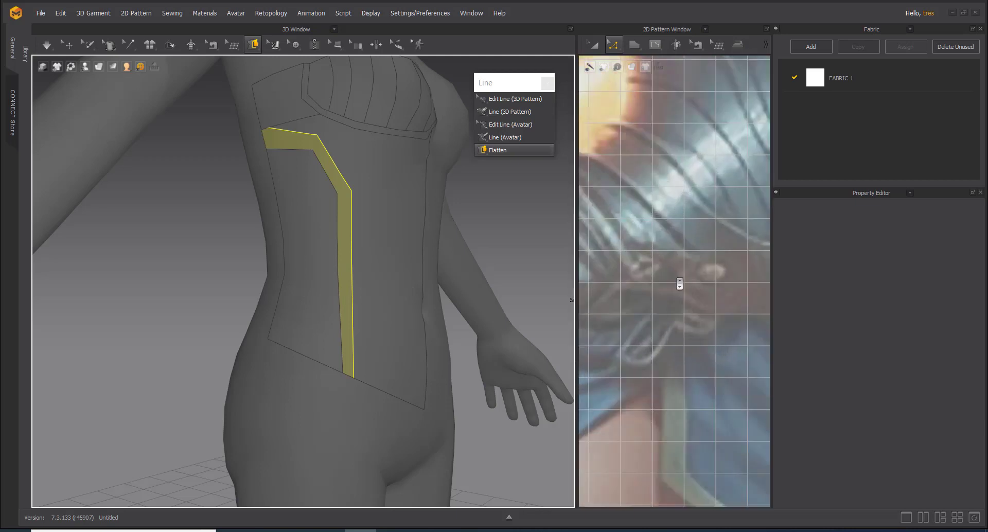
scroll(674, 287, down, 3)
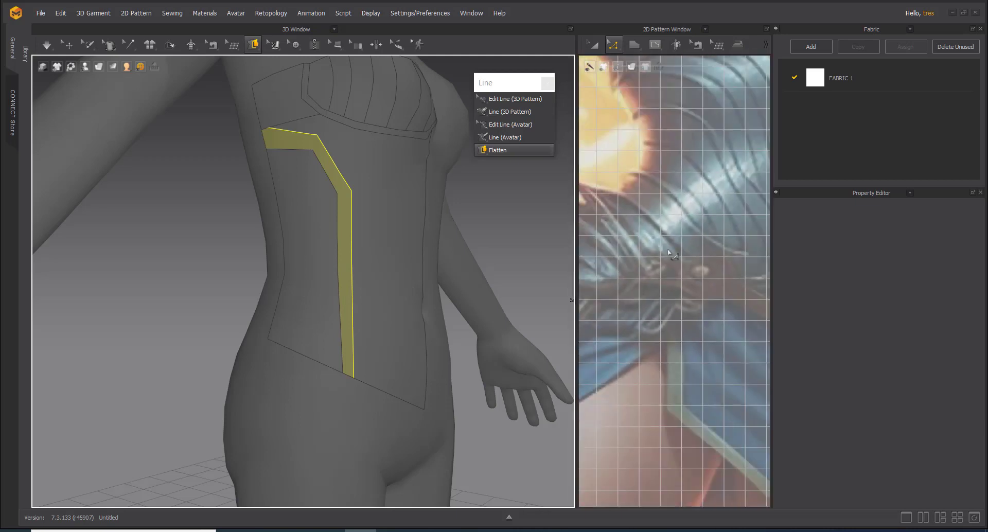
click(298, 293)
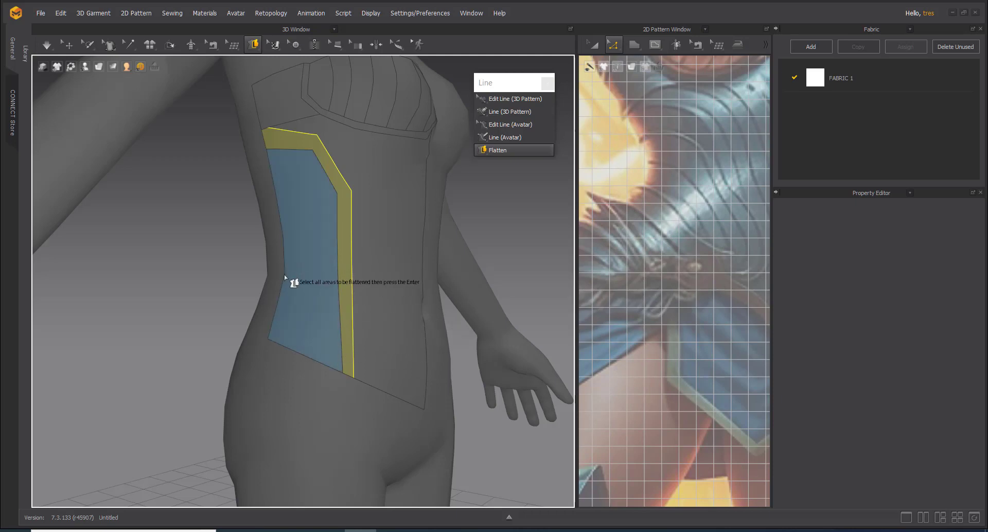
click(288, 281)
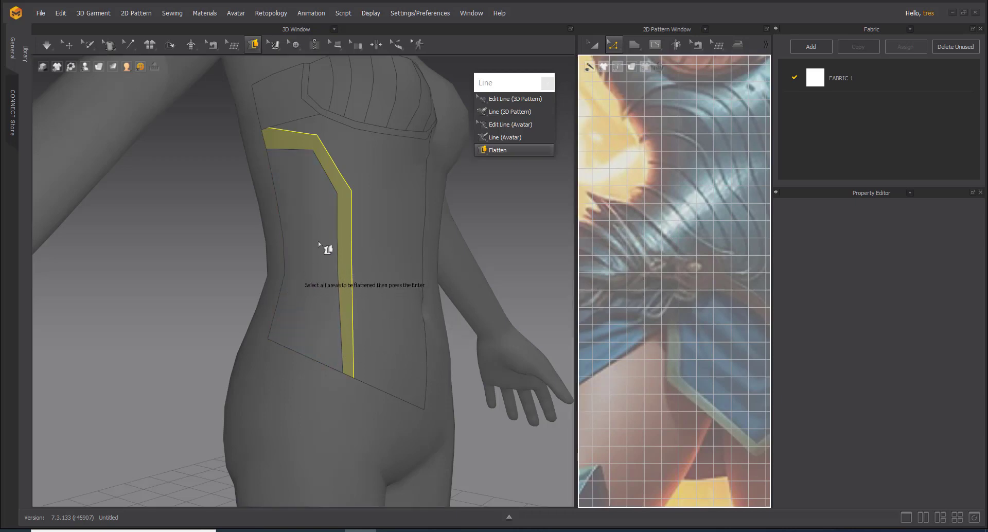
Step: Draw a waist line from the side line to the first bent line and on to the second, its last segment about 0.87 cm long
click(502, 137)
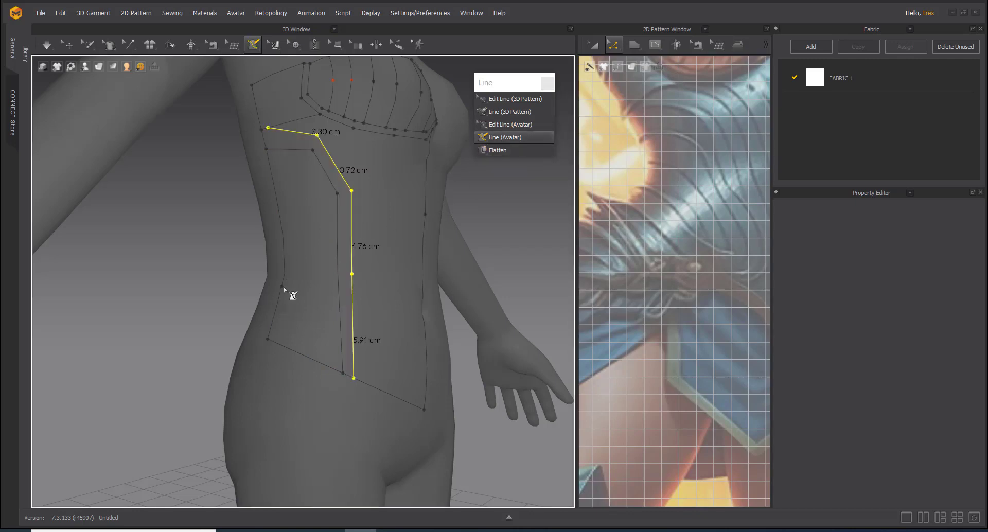
click(282, 293)
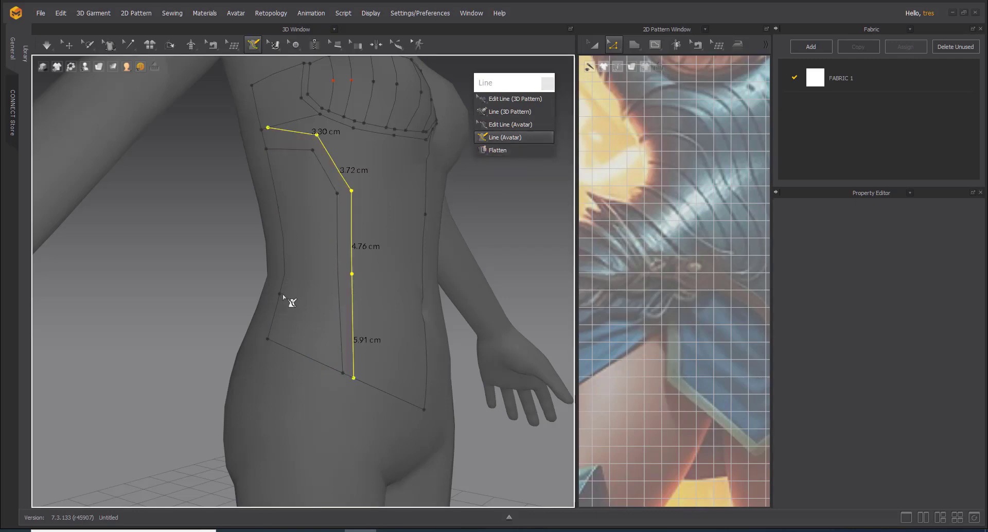
double_click(340, 313)
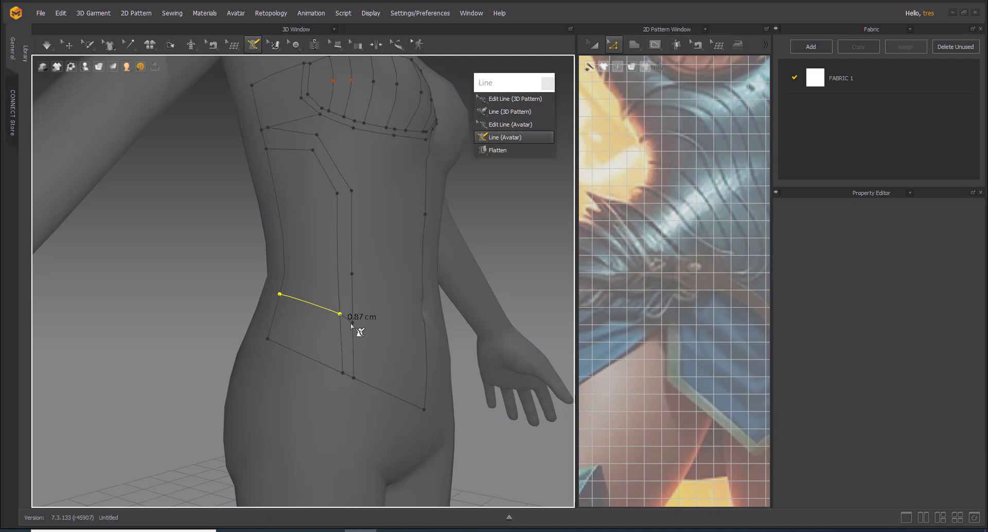
click(351, 324)
right_drag(363, 328, 321, 338)
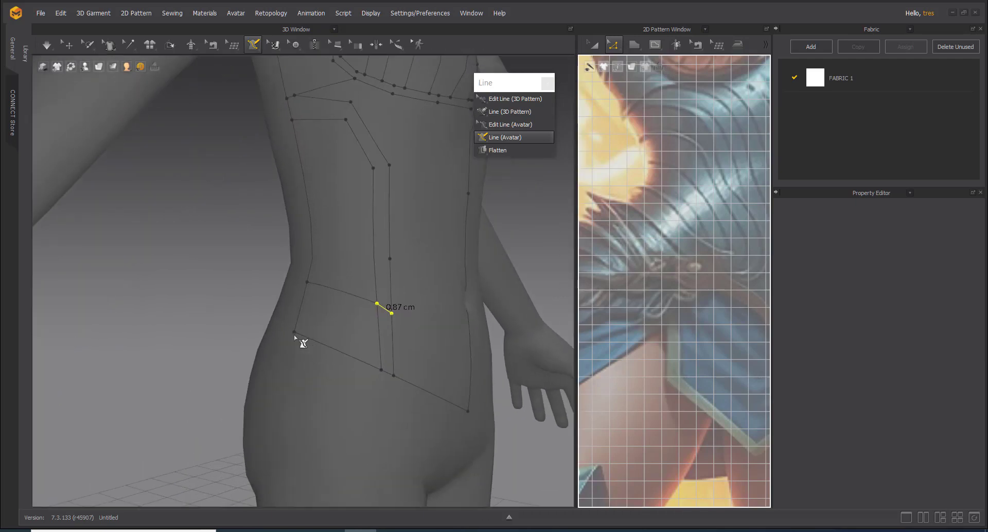
Step: Delete the outer corner point where the torso's side line meets the hip line
click(498, 125)
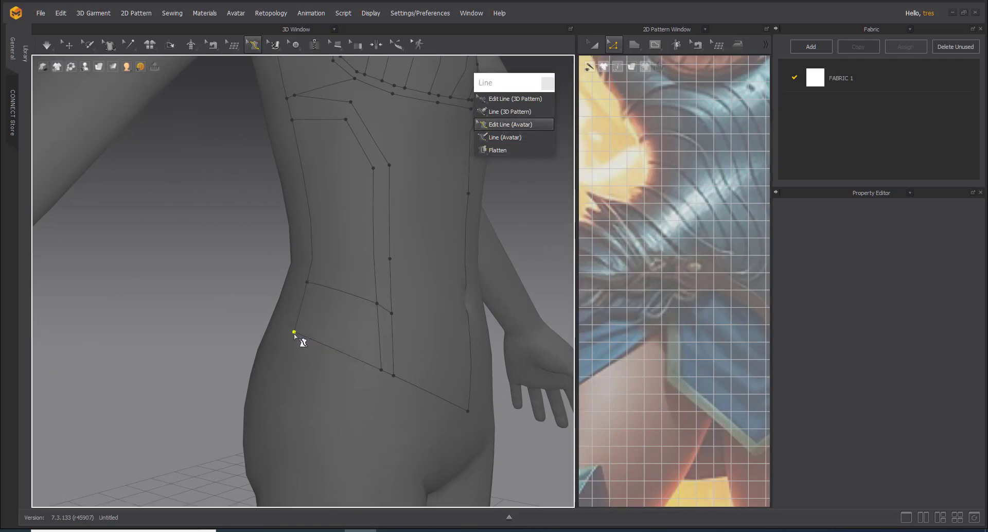
drag(294, 333, 386, 366)
right_drag(381, 370, 257, 266)
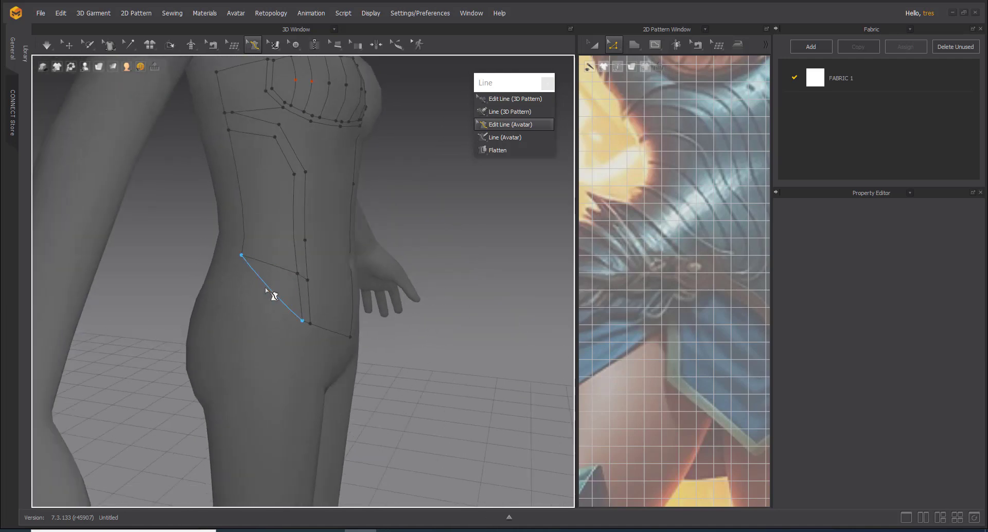
click(308, 325)
right_drag(307, 325, 249, 350)
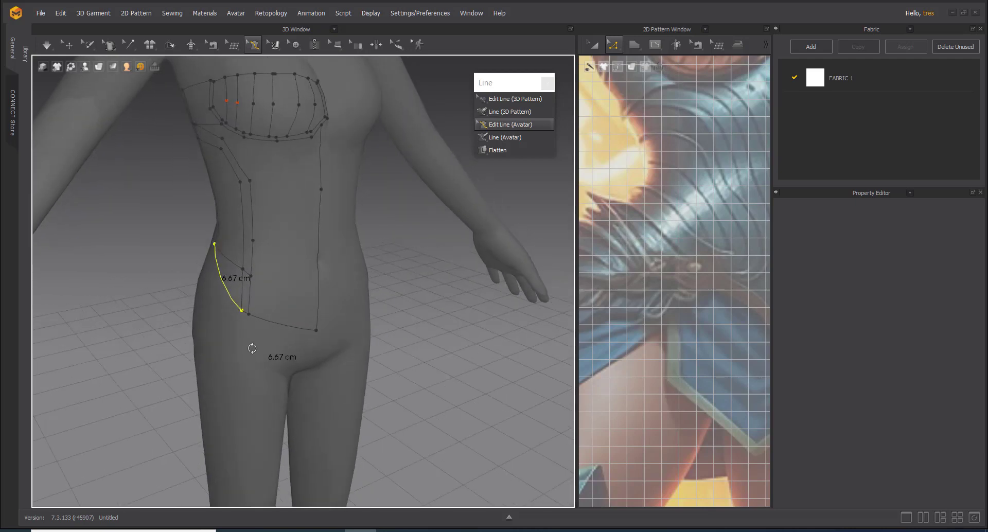
Step: Delete both bent lines' end points on the hip line, together with their segments below the waist line
right_drag(258, 305, 214, 322)
scroll(216, 324, up, 2)
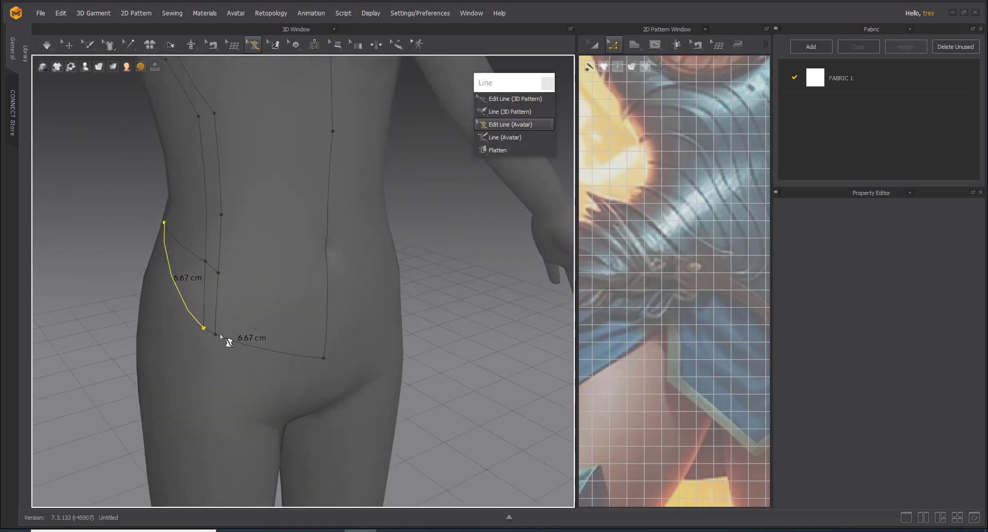
click(189, 338)
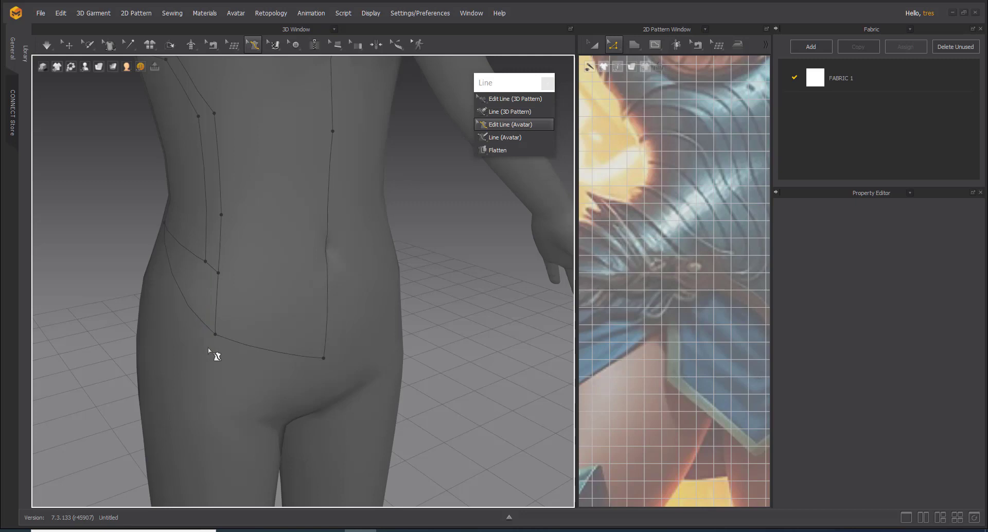
click(215, 335)
key(Delete)
right_drag(218, 340, 277, 295)
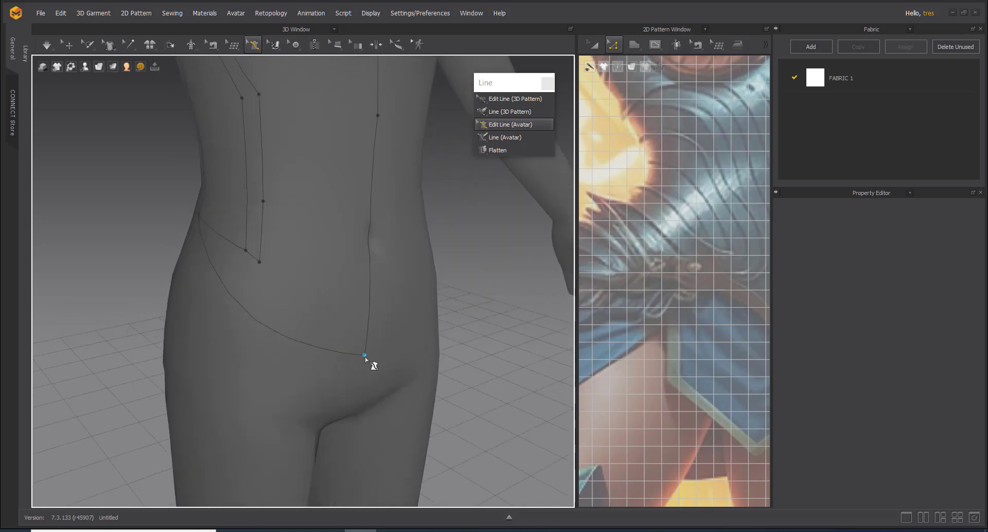
Step: Draw a diagonal line about 7.83 cm long from the second bent line's lower end to the front end of the hip curve
drag(365, 357, 351, 358)
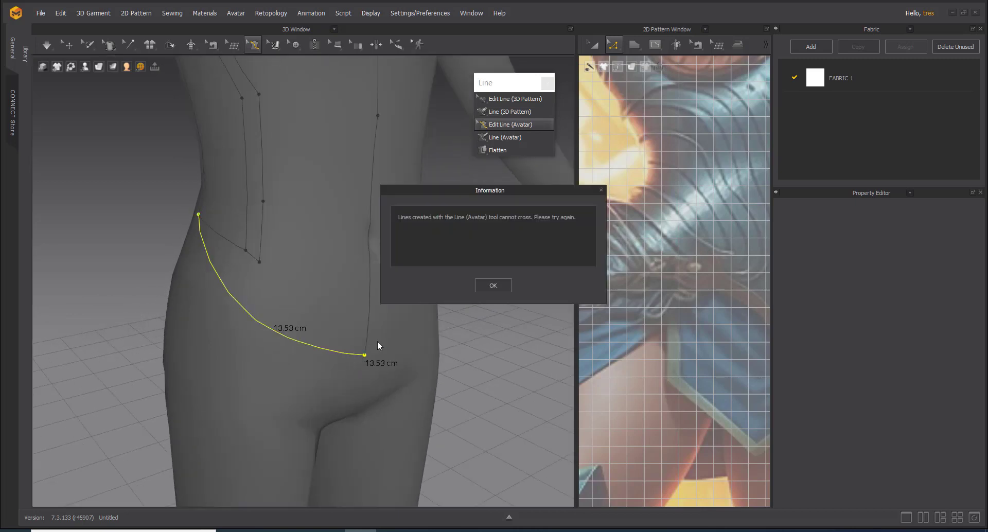
click(484, 285)
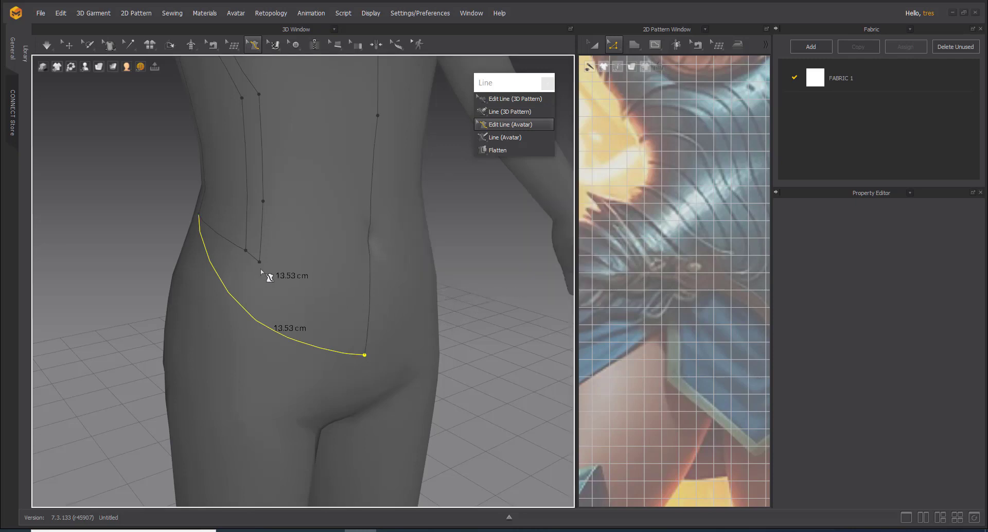
click(497, 138)
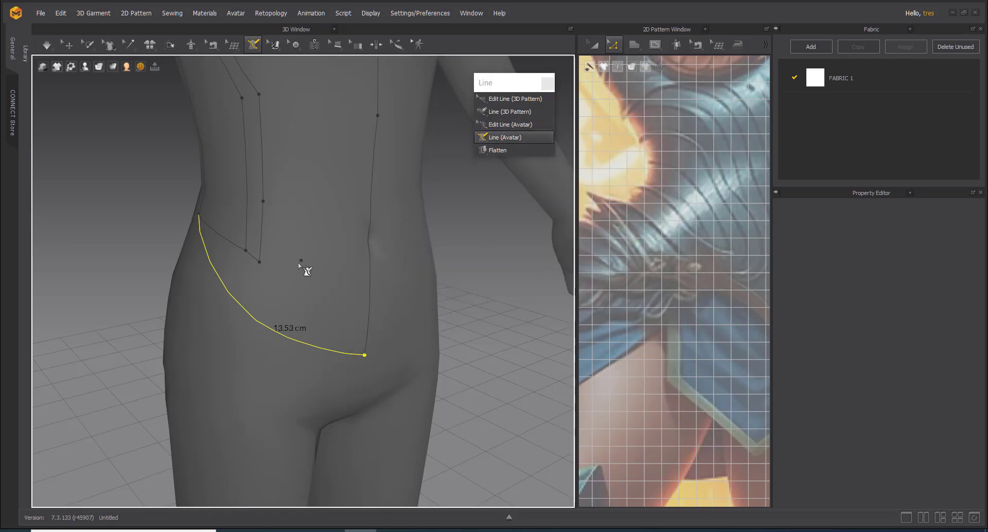
click(260, 263)
click(364, 355)
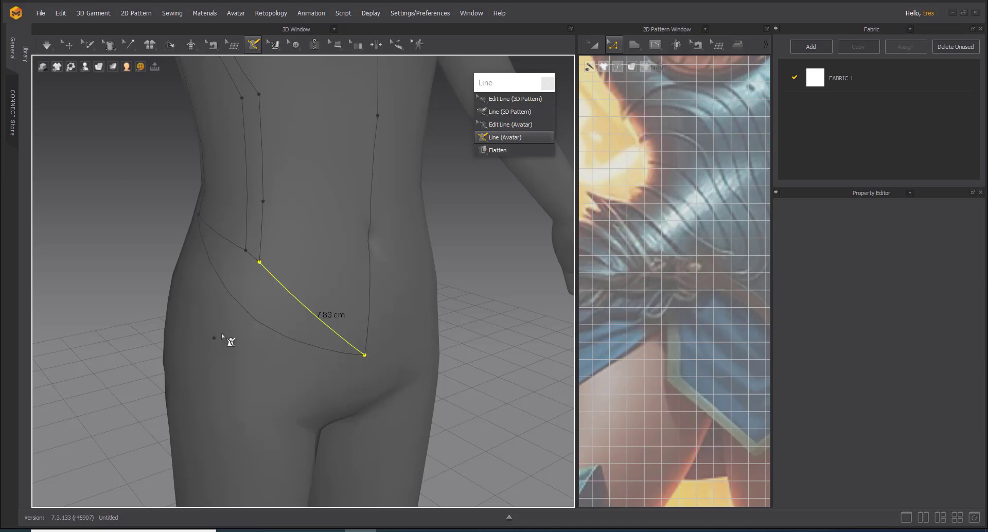
Step: Try to move the hip curve below the diagonal line
click(502, 125)
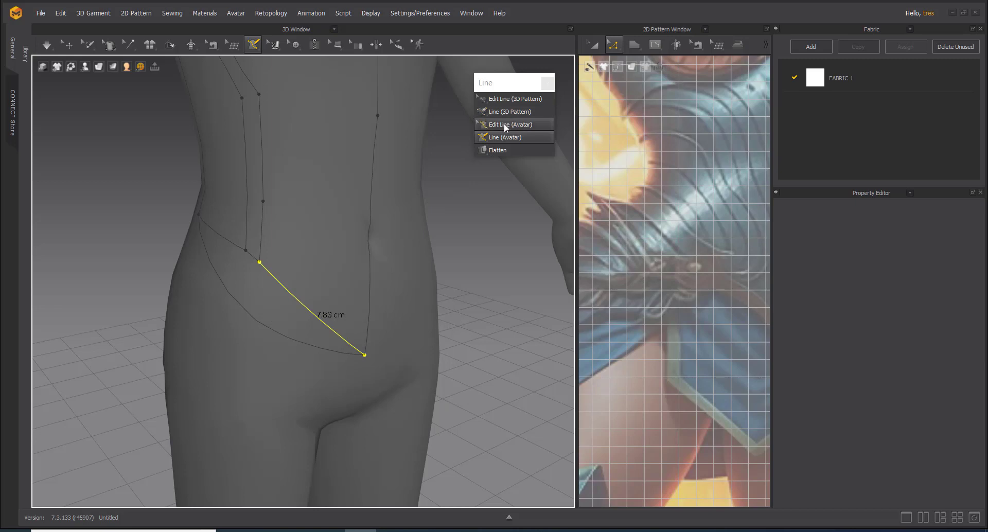
click(262, 329)
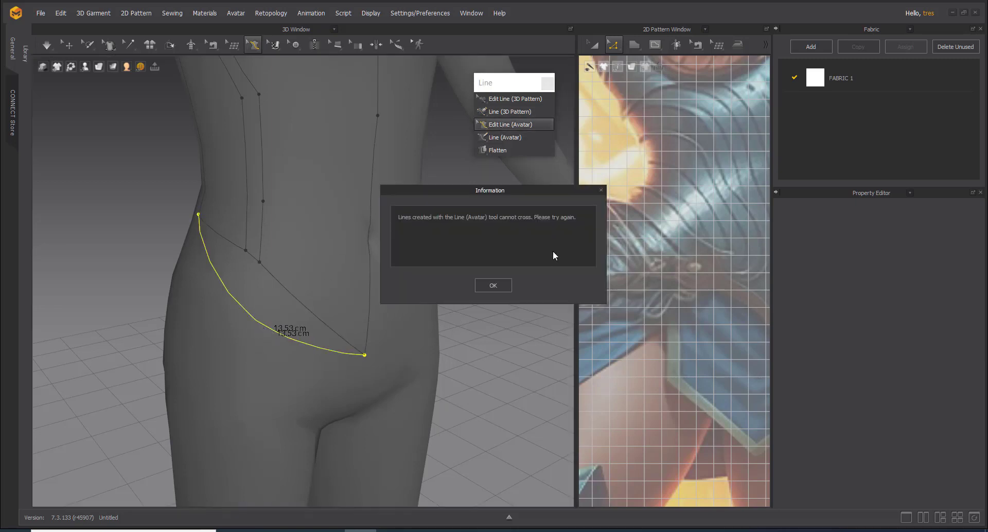
click(492, 286)
Step: Add a curve point to the hip curve and pull it up closer to the diagonal line above it
right_drag(238, 315, 285, 318)
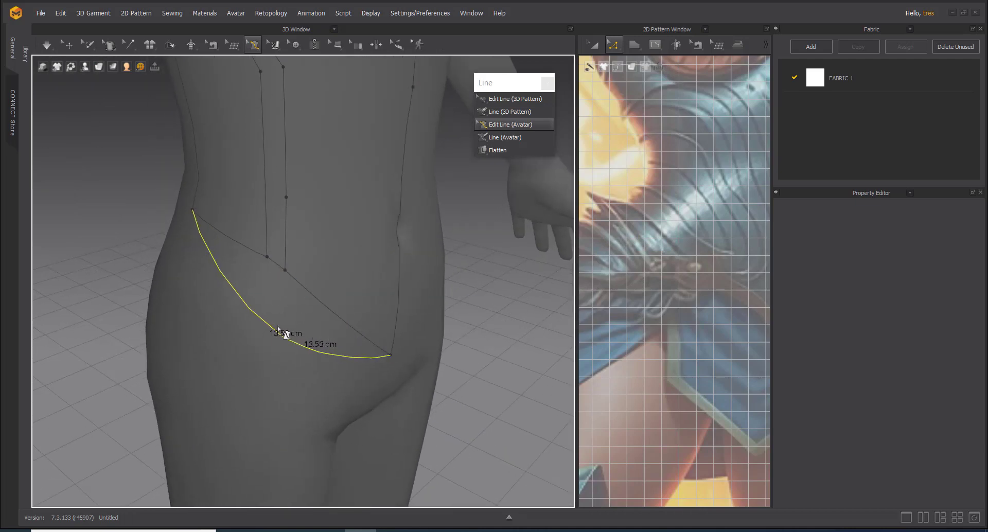
click(278, 335)
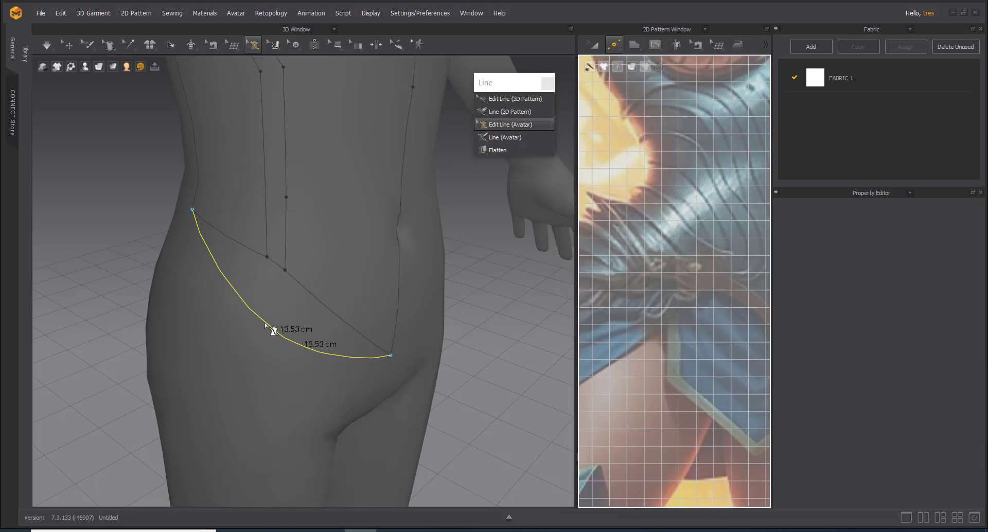
click(273, 330)
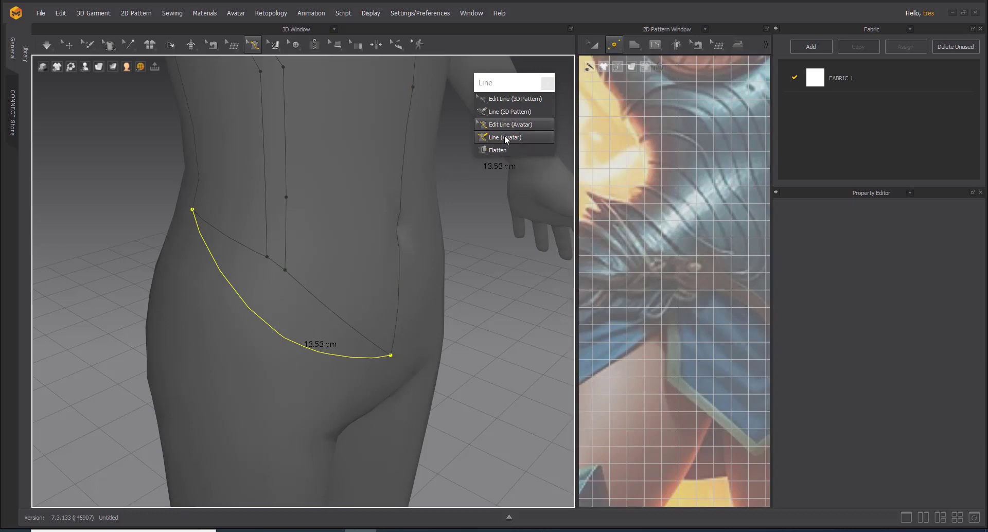
right_click(265, 323)
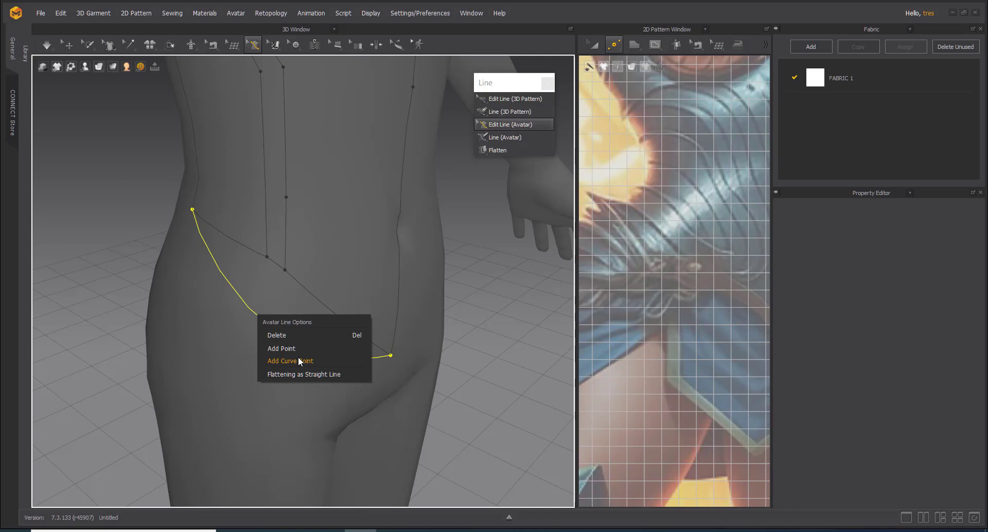
click(299, 360)
drag(256, 318, 280, 313)
mouse_move(280, 313)
right_down()
mouse_move(269, 298)
mouse_move(245, 294)
mouse_move(281, 313)
right_up()
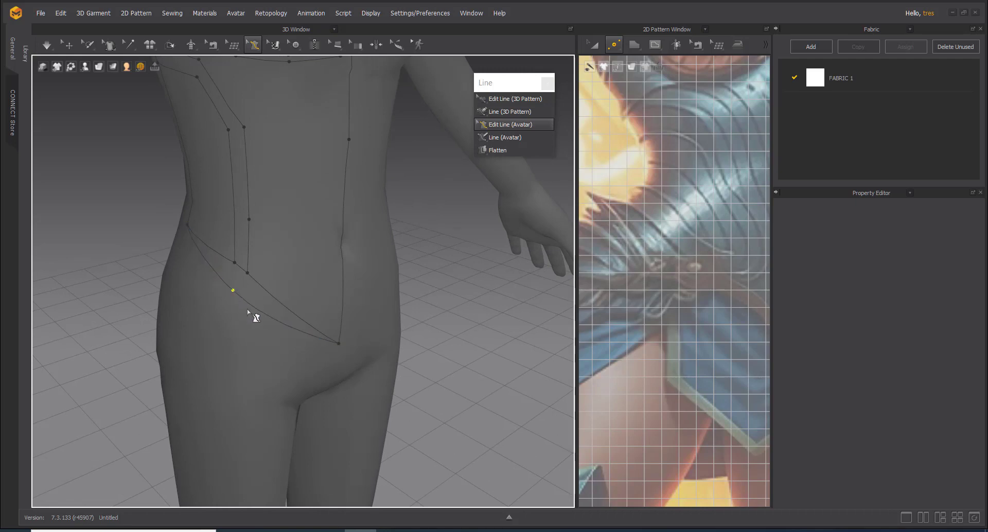
right_drag(249, 310, 263, 335)
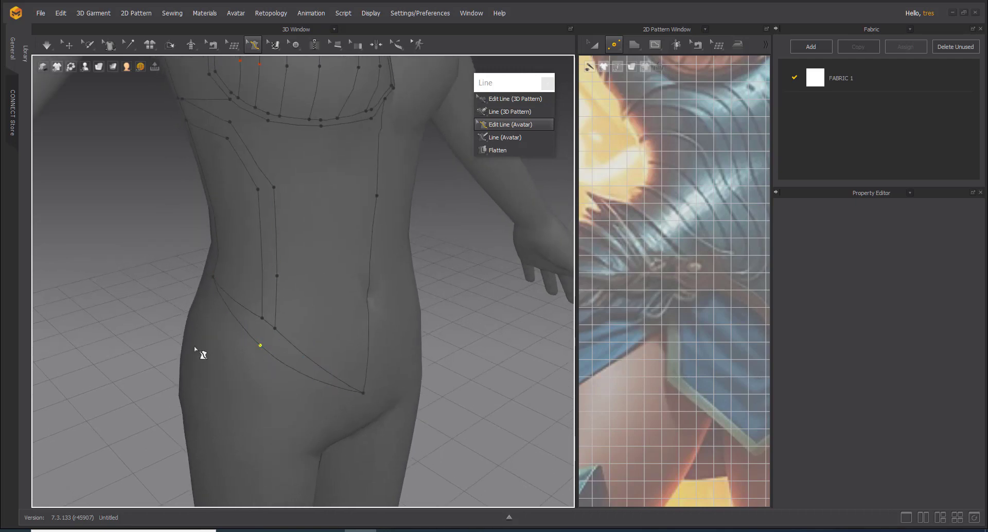
Step: Draw a third bent line inside the first, from the side line to the waist line, with segments about 2.42, 1.73 and 6.11 cm long
right_drag(226, 291, 340, 303)
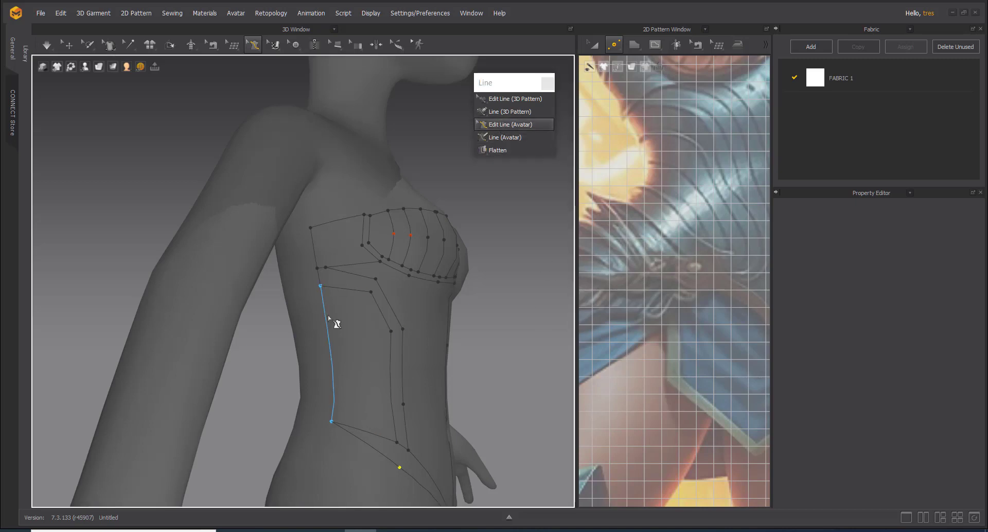
click(501, 138)
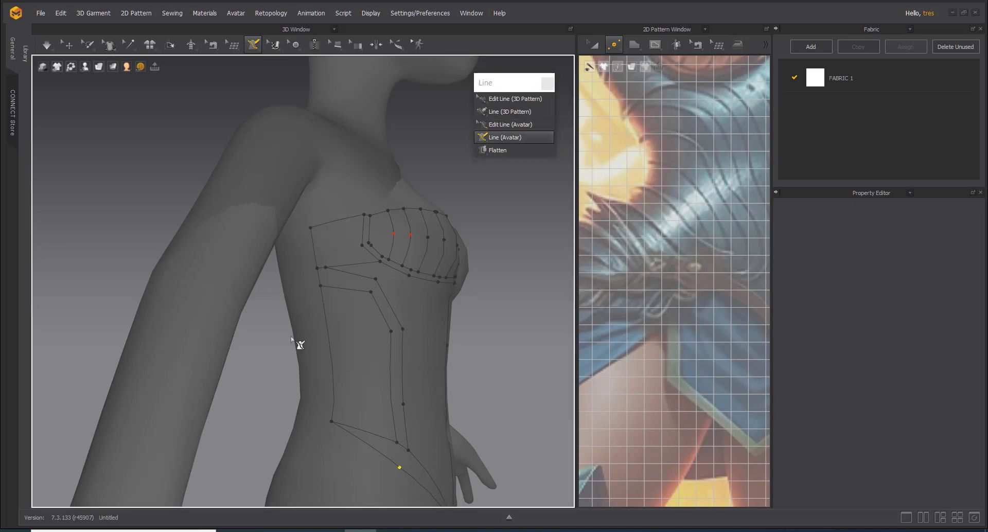
click(324, 308)
click(359, 317)
click(376, 339)
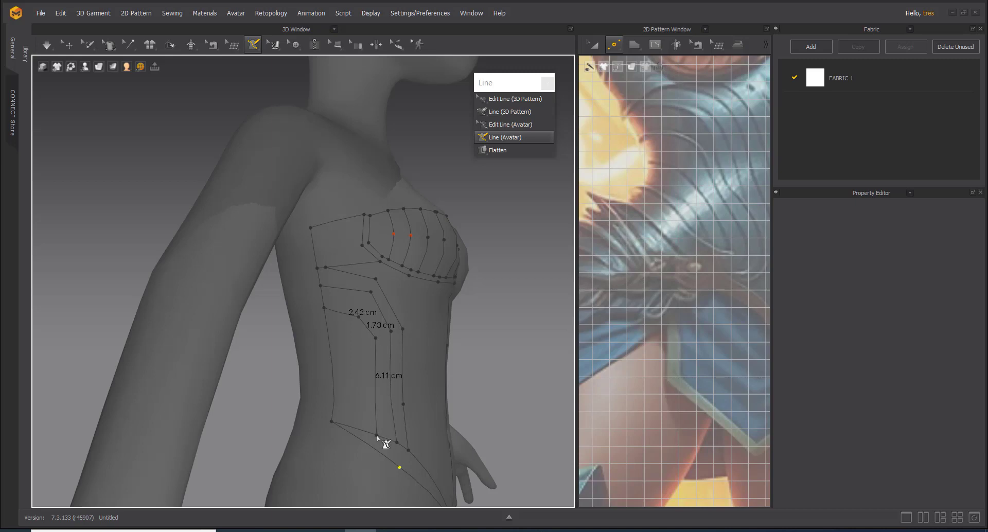
double_click(377, 435)
Step: Draw two smaller bent lines inside the third, from the side line to the waist line, the outer one's segments about 1.67, 2.87 and 2.86 cm long
click(328, 337)
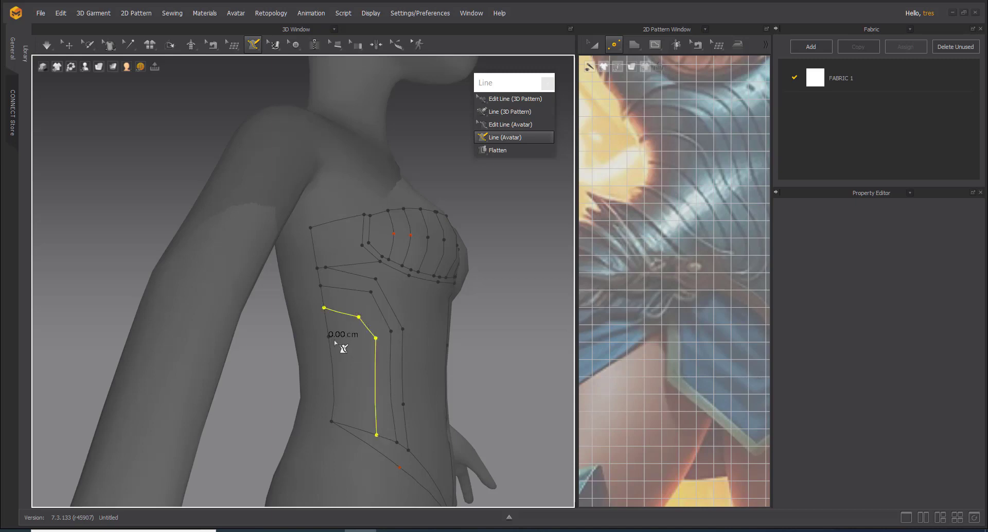
click(352, 339)
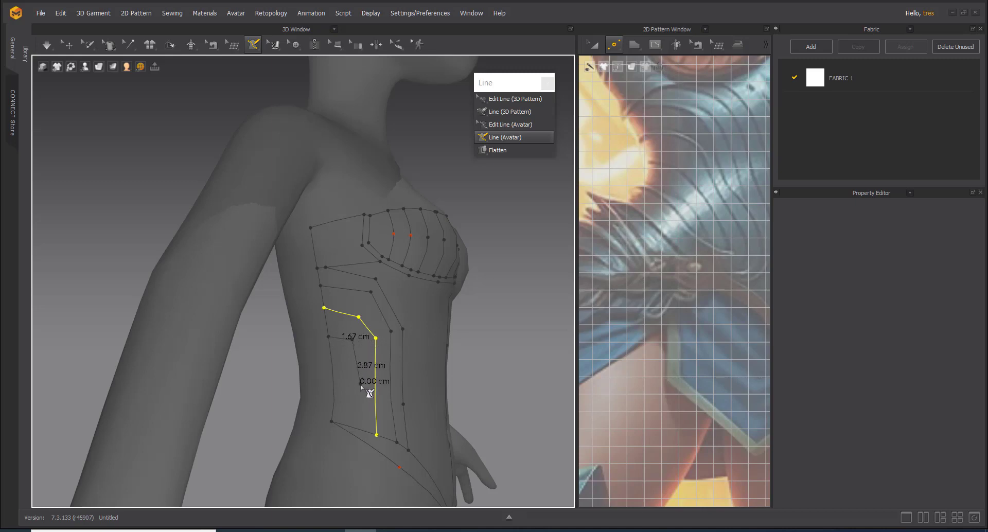
double_click(357, 428)
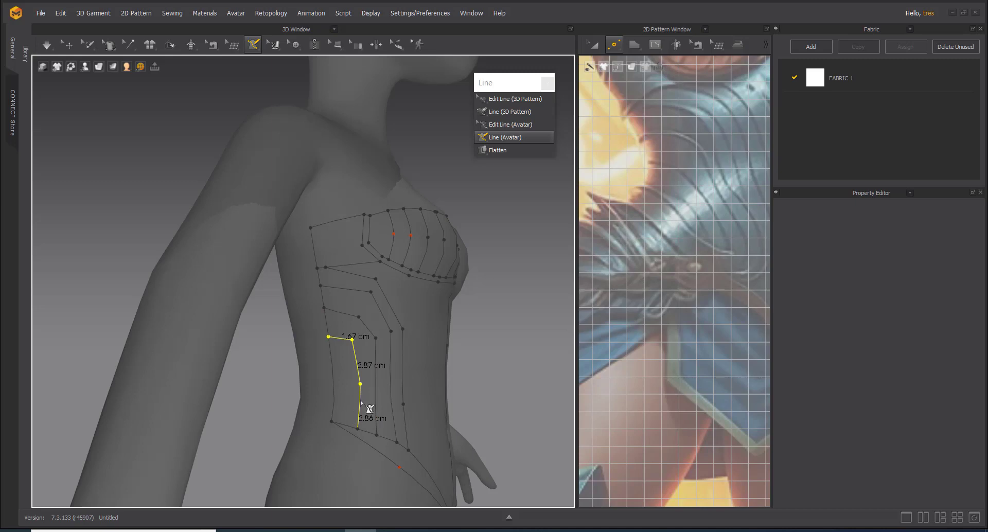
click(335, 381)
click(348, 391)
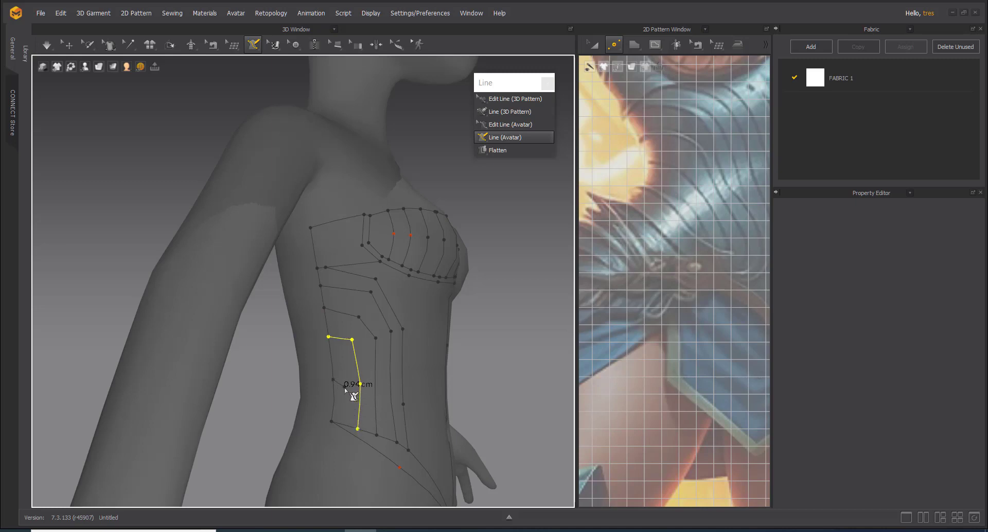
click(345, 426)
double_click(358, 430)
Step: Draw a curving line in front of the bent lines from under the cup to the diagonal line, segments about 1.25, 2.42, 2.03, 3.34, 3.06 and 2.04 cm
right_drag(362, 318, 351, 356)
scroll(352, 356, up, 2)
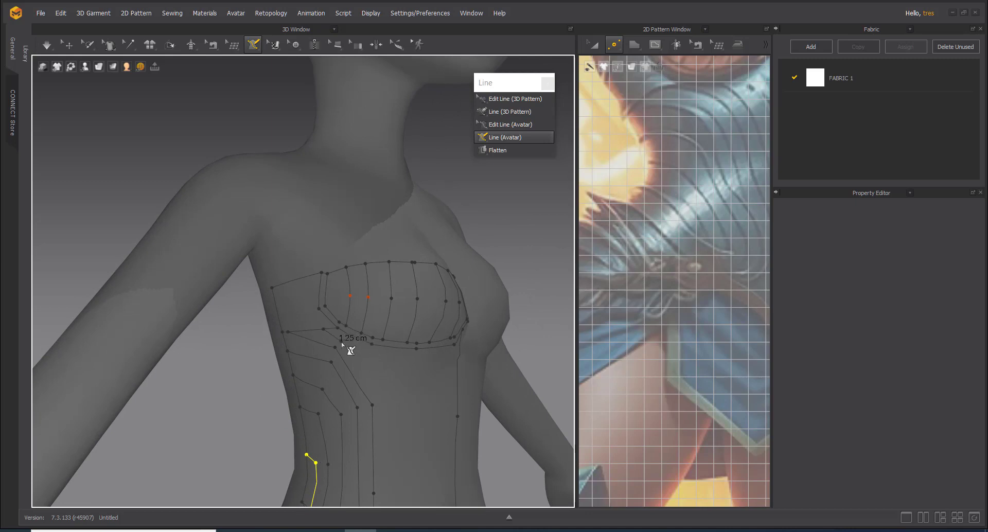
click(372, 375)
click(385, 409)
middle_drag(387, 441, 372, 309)
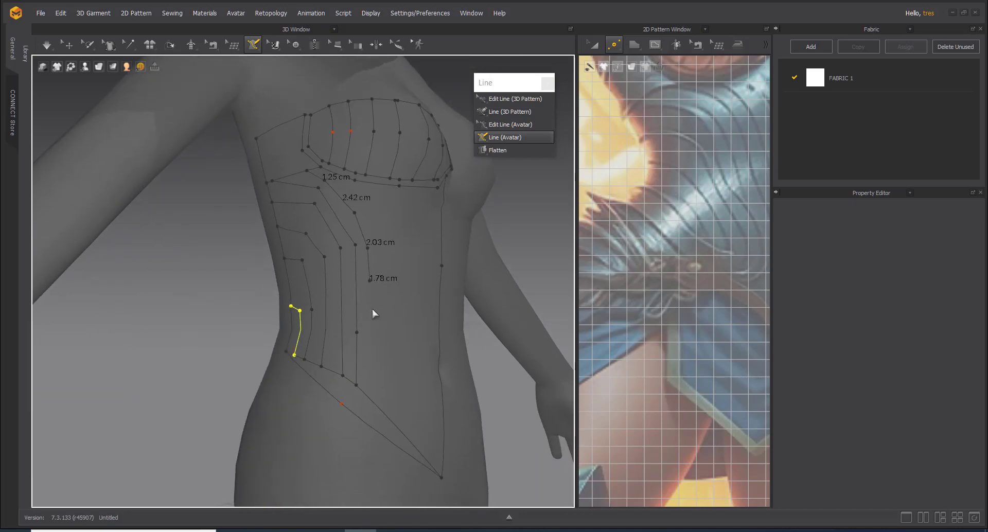
click(372, 309)
click(375, 365)
double_click(377, 405)
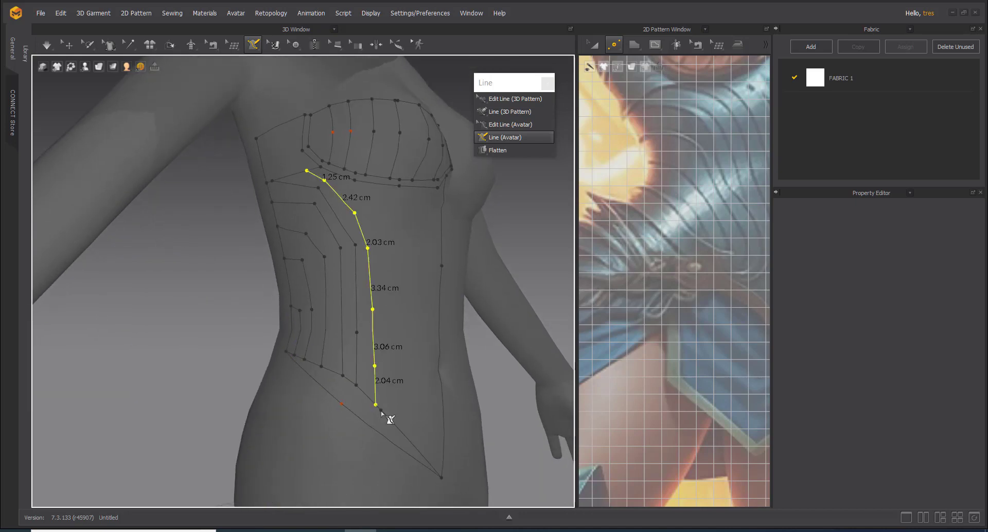
Step: Draw another line in front of it from the band's lower edge to the diagonal line, with segments about 3.02, 3.29, 2.95 and 4.97 cm long
middle_drag(377, 406, 325, 402)
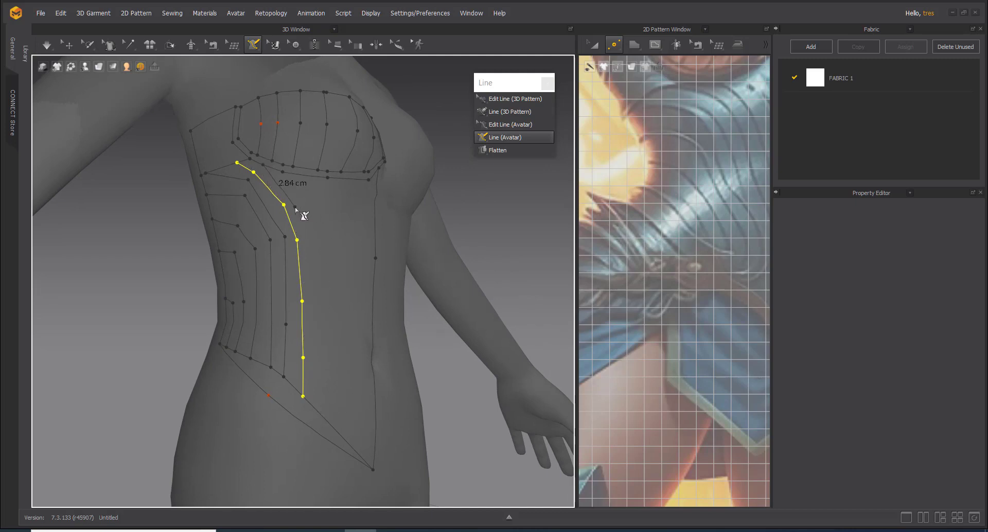
click(316, 263)
click(317, 317)
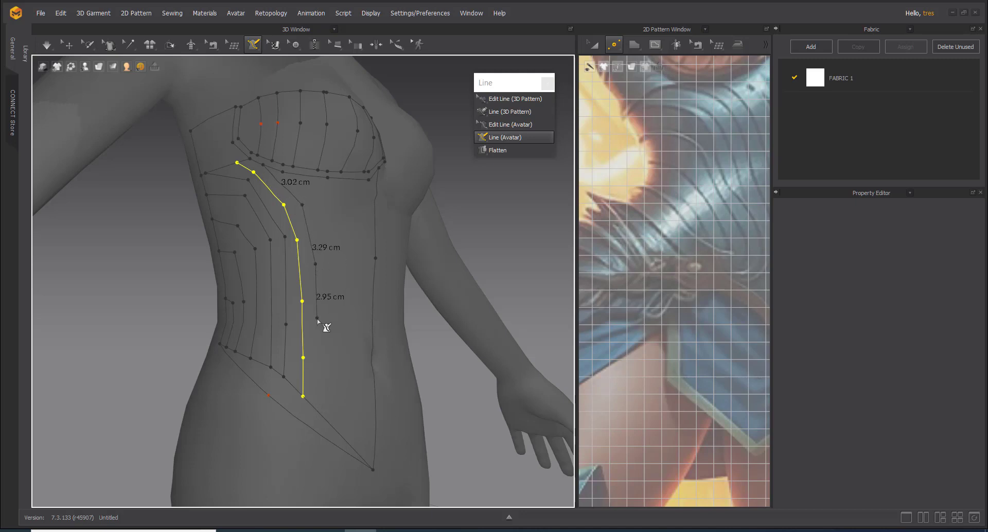
click(321, 379)
double_click(317, 411)
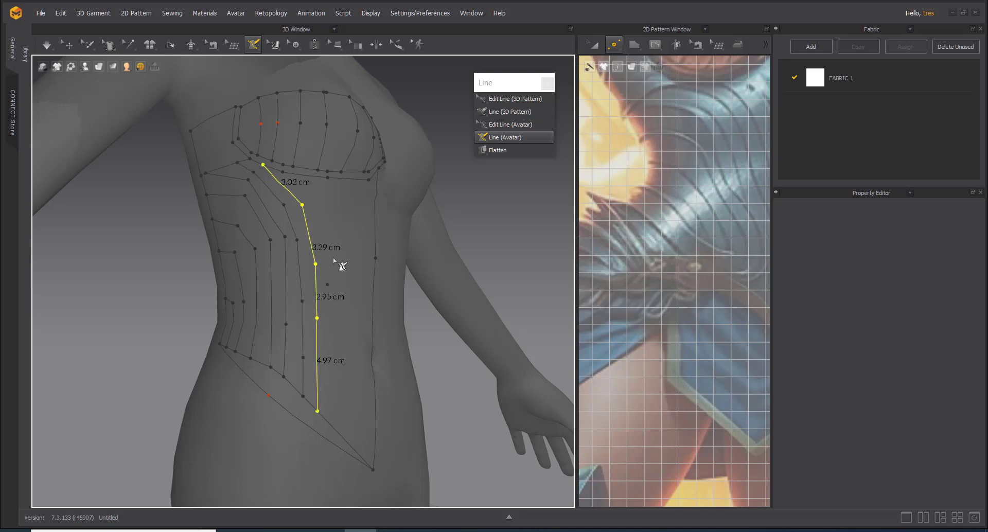
Step: Draw two further front lines from the band to the diagonal line, with segments about 2.70, 3.02, 8.75 cm and 3.31, 4.60, 7.09 cm
click(292, 175)
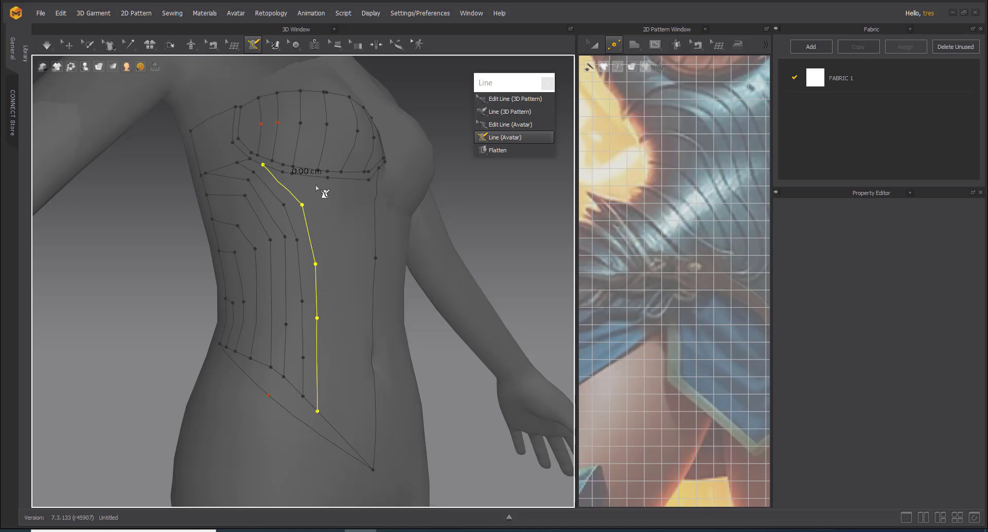
click(323, 211)
click(331, 265)
double_click(333, 426)
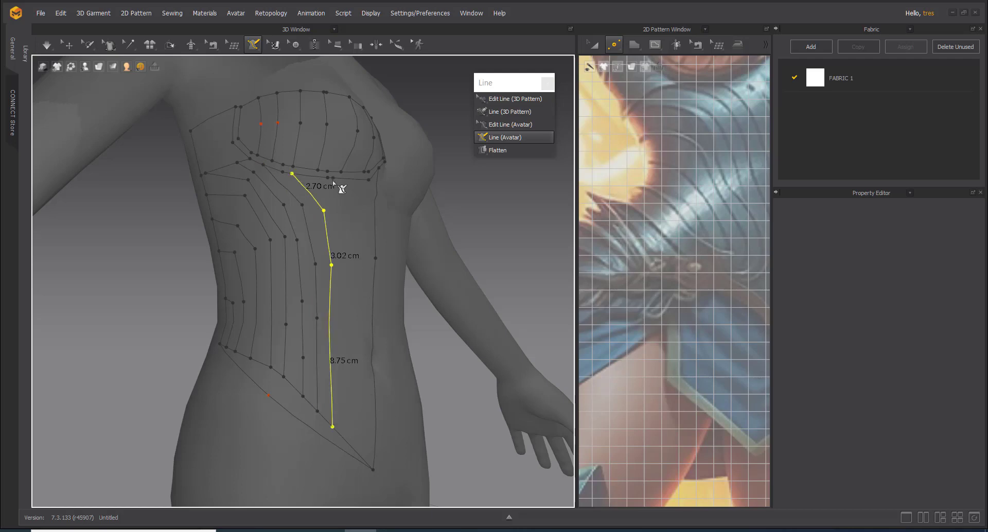
click(351, 232)
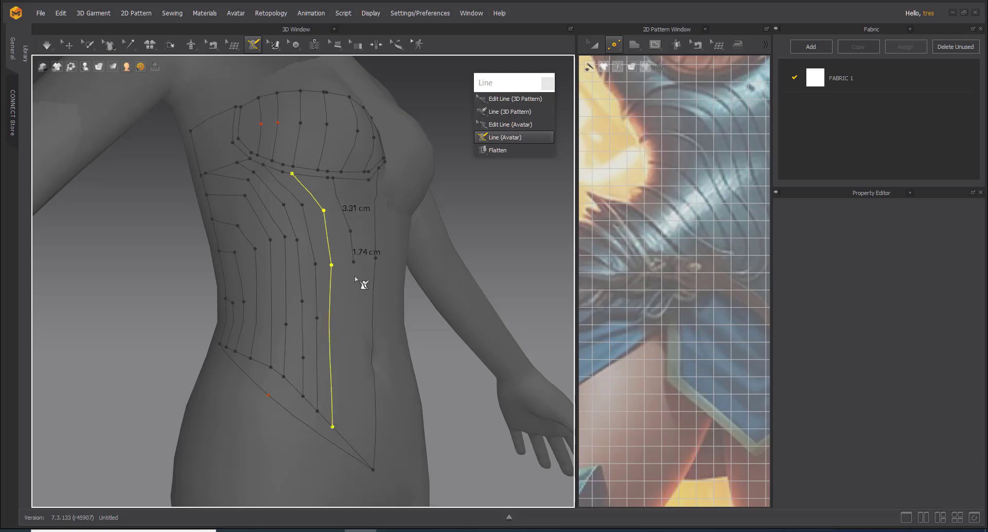
click(351, 312)
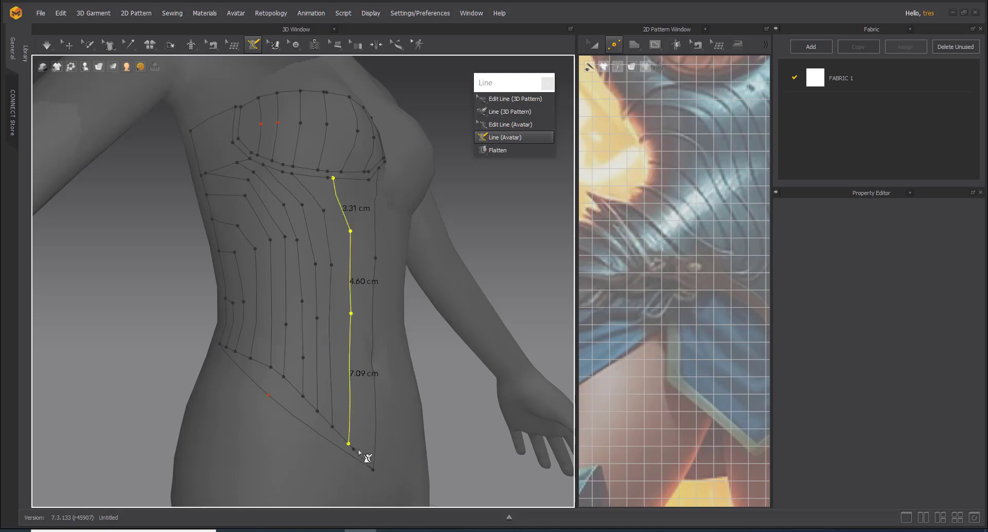
Step: Draw the back panel's upper edge, about 10.42 cm long, from the side line's upper end to the centre of the back
right_drag(377, 379, 341, 345)
right_drag(314, 350, 364, 322)
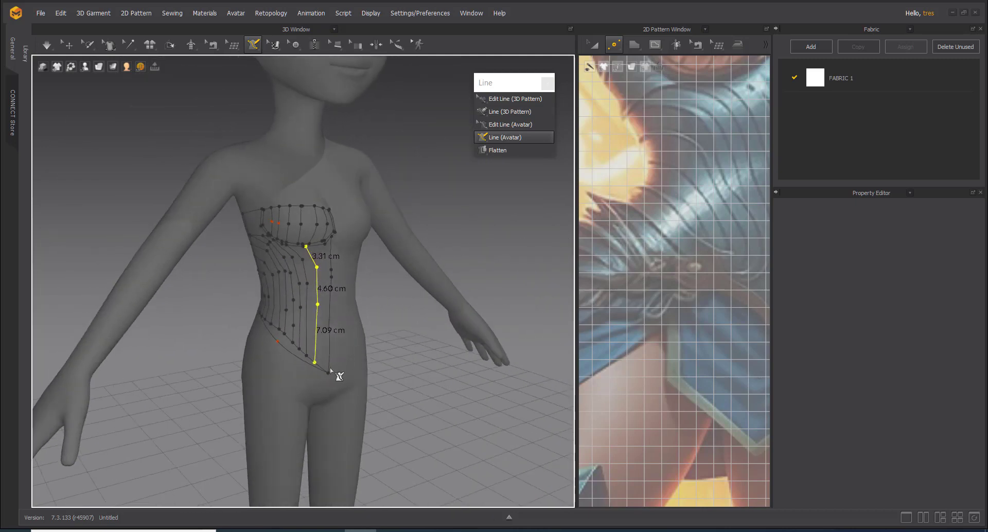
mouse_move(335, 375)
right_down()
mouse_move(436, 353)
mouse_move(403, 342)
mouse_move(424, 331)
mouse_move(361, 329)
mouse_move(463, 327)
mouse_move(360, 309)
mouse_move(321, 264)
mouse_move(346, 353)
right_up()
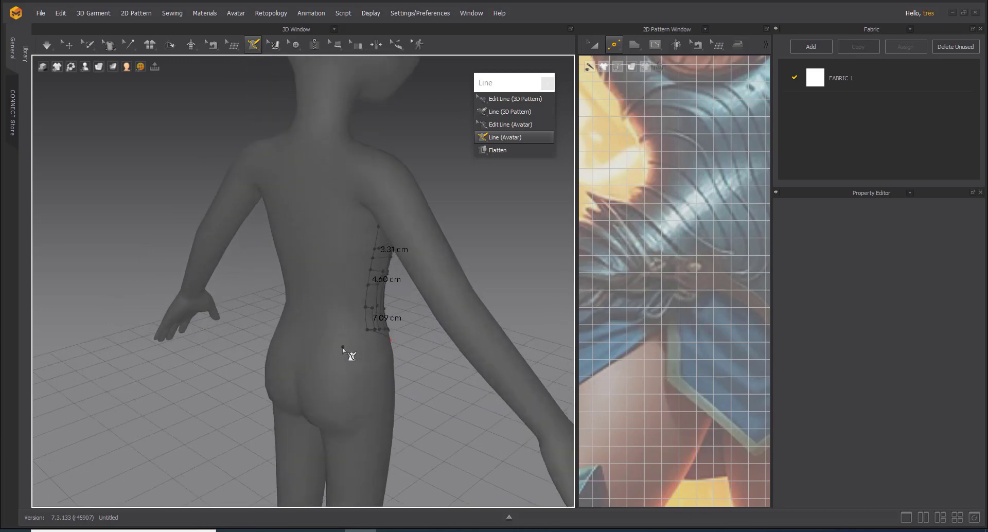
scroll(366, 380, up, 5)
mouse_move(387, 309)
right_down()
mouse_move(335, 369)
mouse_move(388, 348)
mouse_move(322, 353)
mouse_move(349, 352)
right_up()
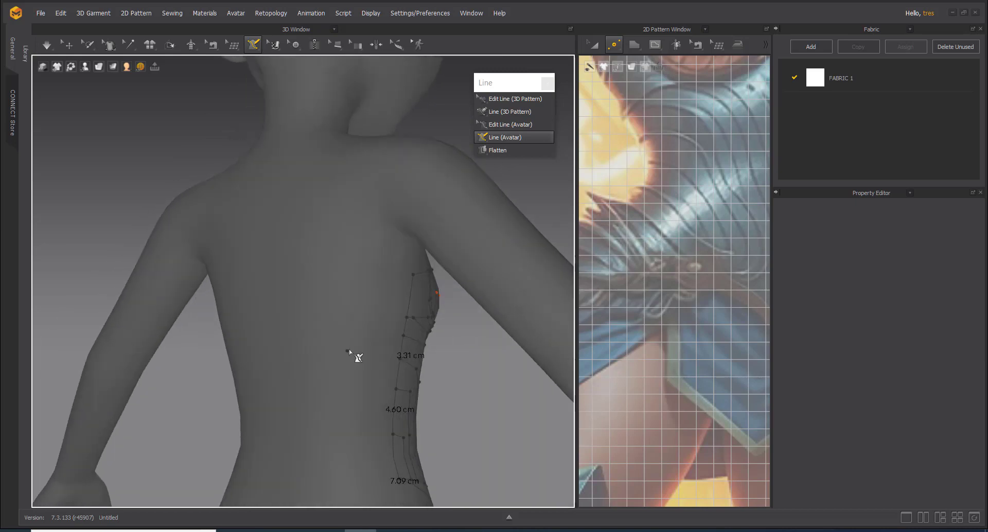
click(415, 276)
right_drag(319, 293, 344, 289)
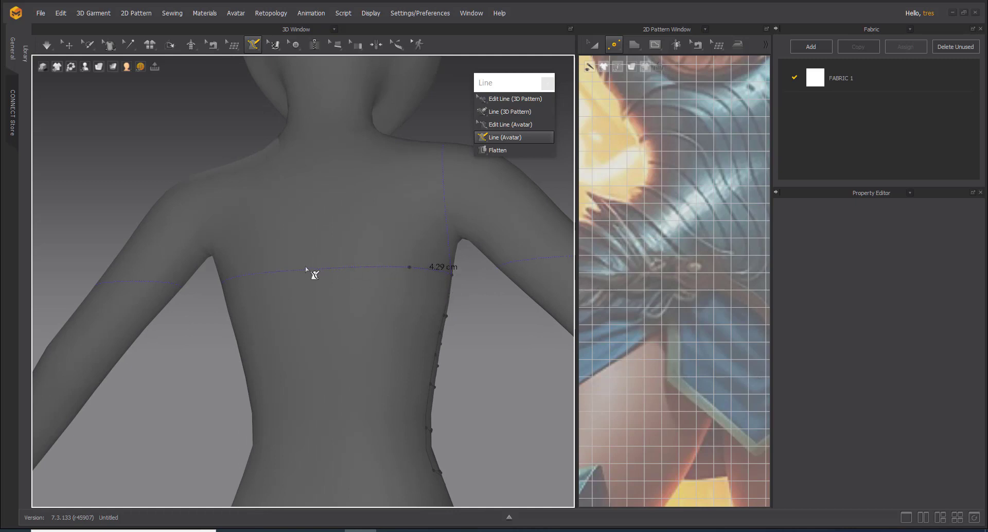
right_drag(325, 275, 362, 272)
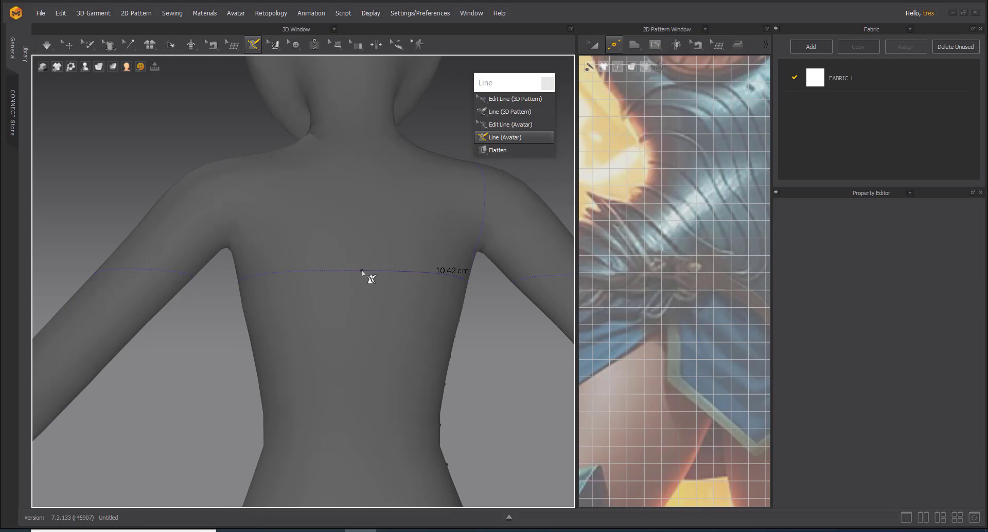
click(362, 271)
Step: Continue the back outline about 12.43 cm down the centre back and about 8.48 cm across the waist to the side line's lower end
middle_drag(368, 381, 326, 221)
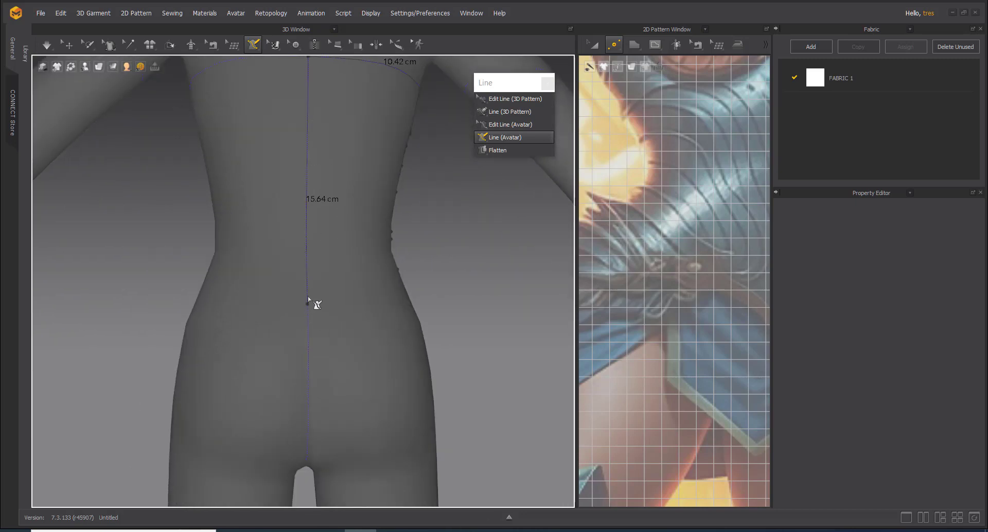
right_drag(311, 302, 238, 316)
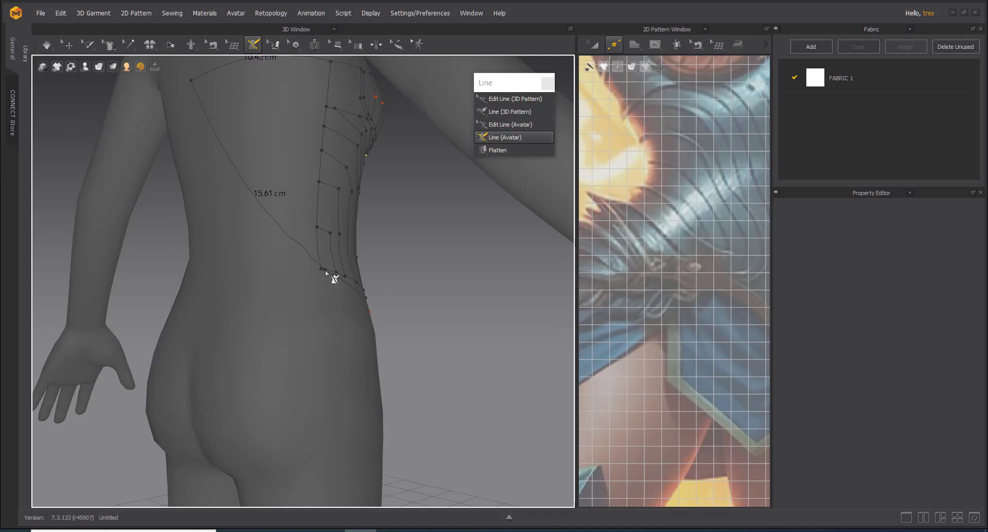
right_drag(236, 273, 309, 306)
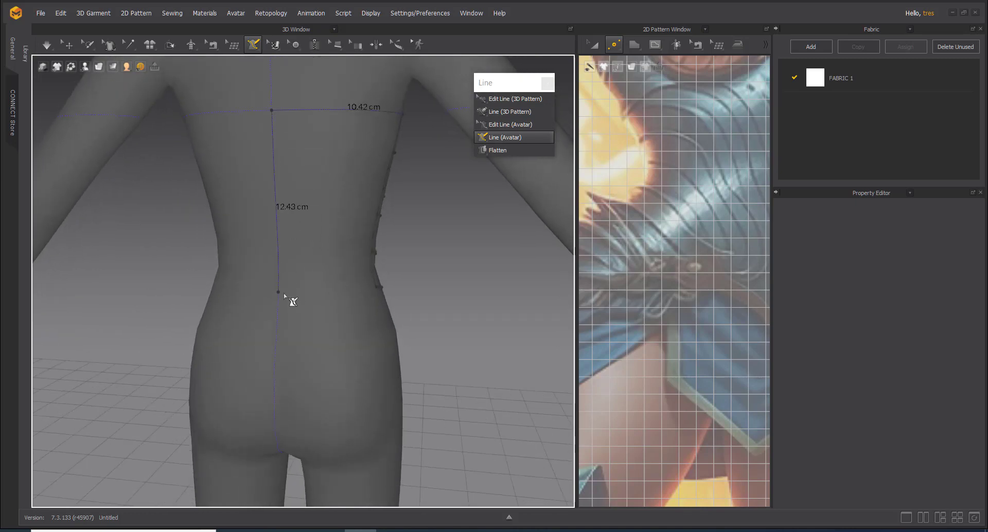
click(283, 293)
right_drag(381, 295, 325, 296)
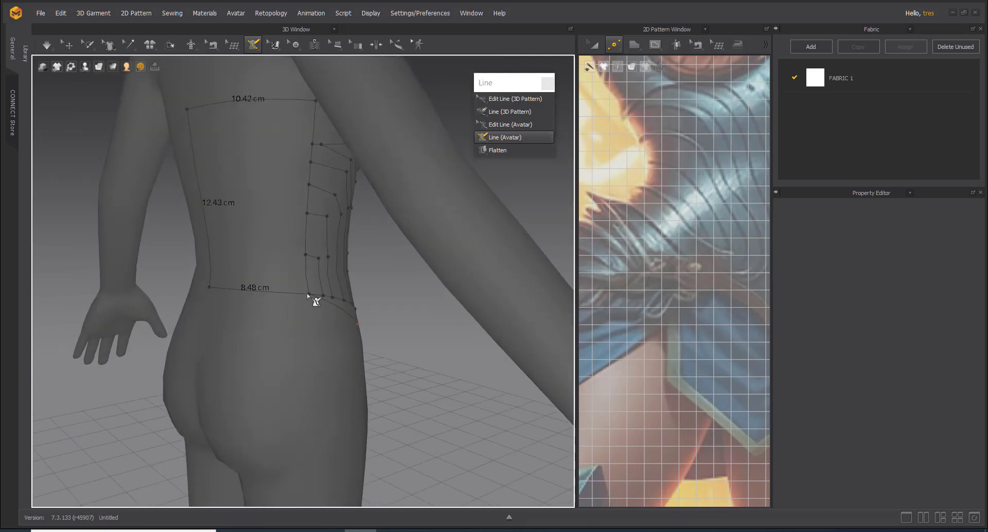
double_click(307, 293)
Step: Try a single-segment line about 9.76 cm long across the upper back from the side line to the centre back, and undo it
right_drag(268, 258, 309, 165)
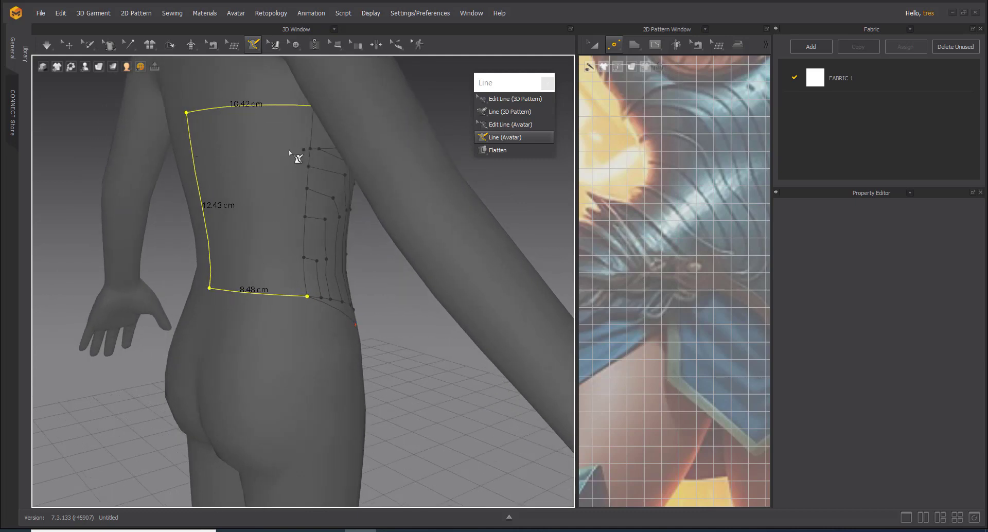
right_drag(214, 148, 299, 149)
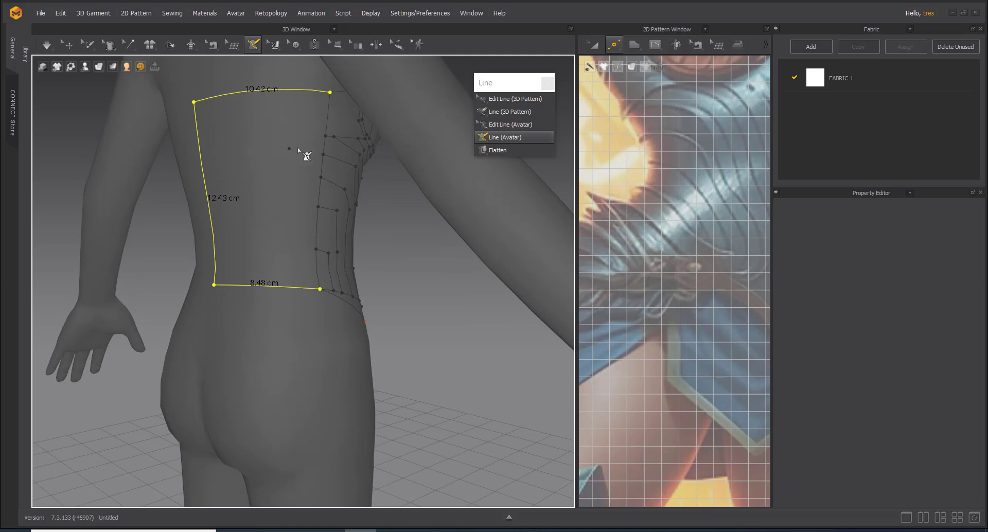
click(326, 137)
double_click(199, 142)
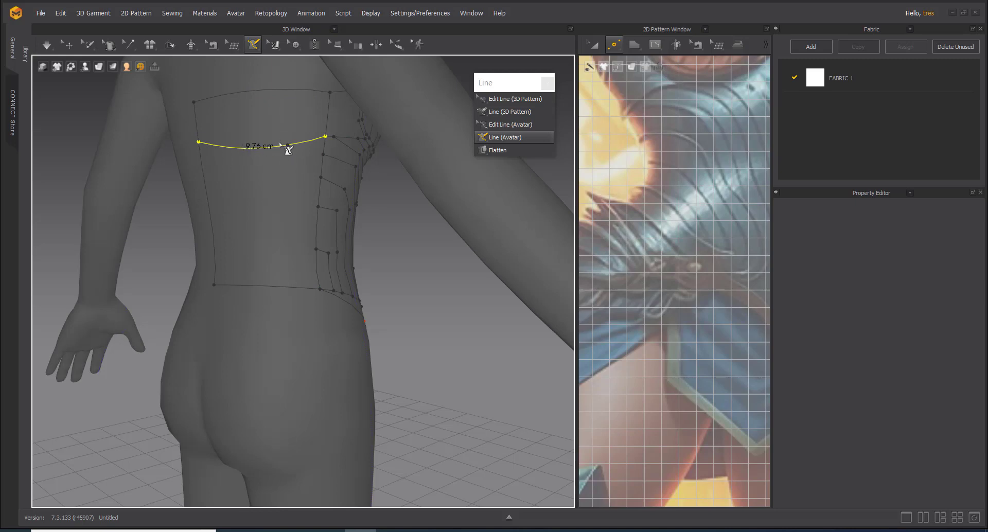
key(ctrl+z)
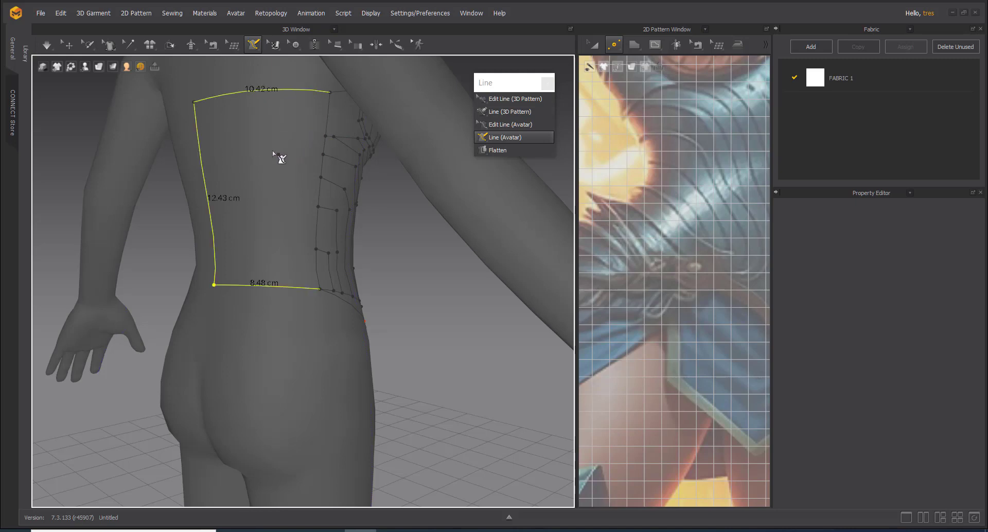
Step: Draw the first dividing line across the back from the side line to the centre back, with segments about 3.34, 4.04 and 2.43 cm long
click(325, 139)
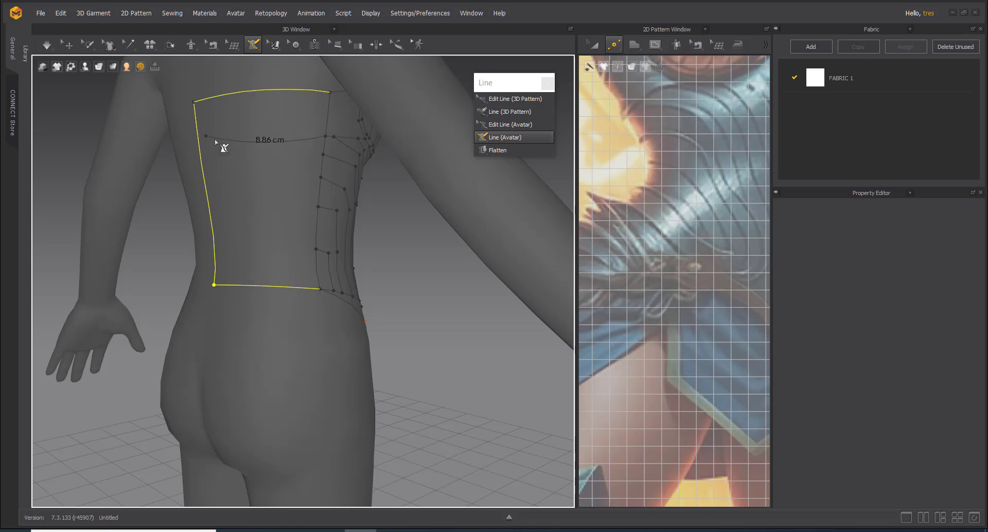
right_drag(216, 146, 287, 165)
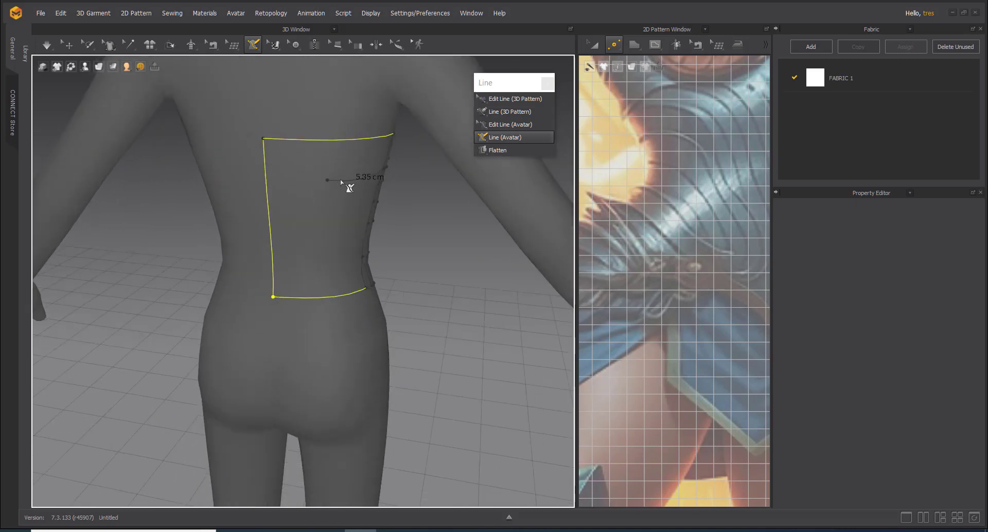
right_drag(362, 181, 309, 165)
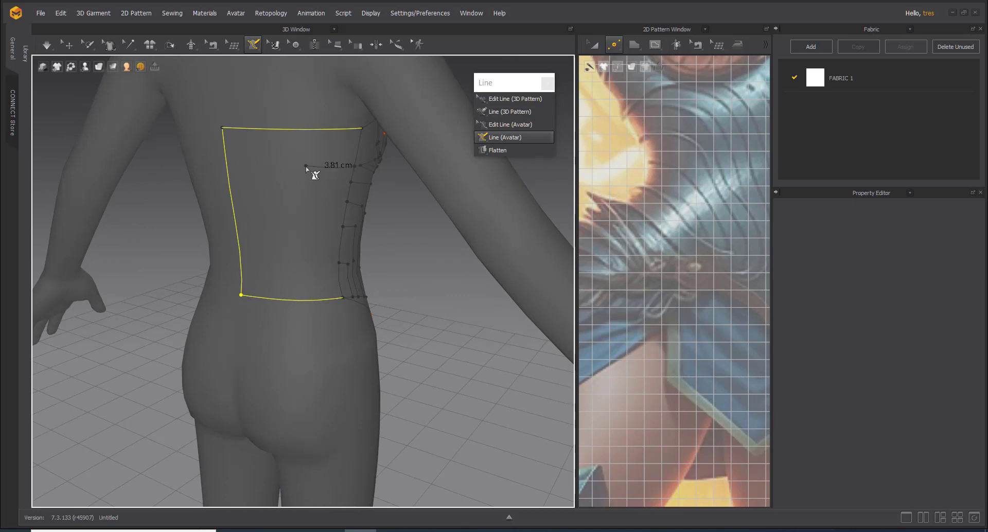
right_drag(318, 169, 276, 159)
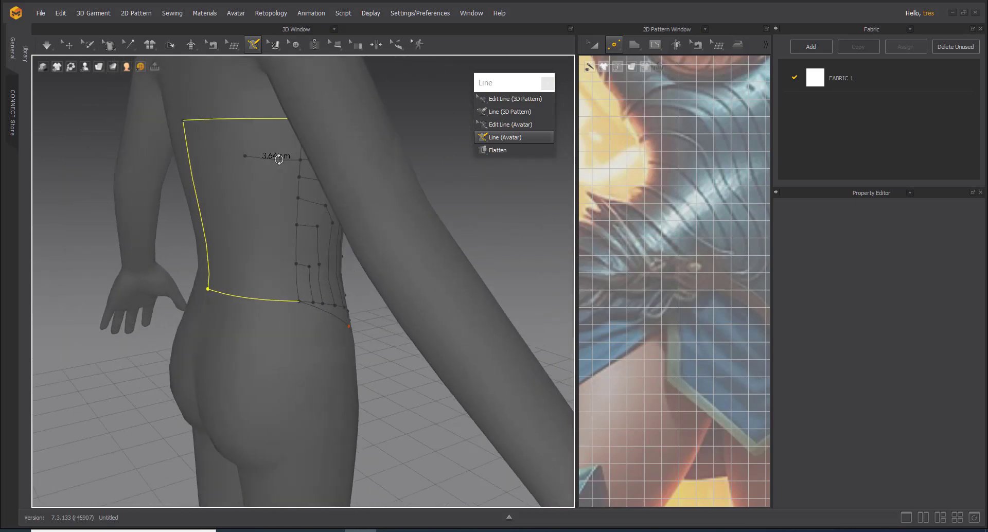
click(250, 159)
click(205, 157)
double_click(187, 152)
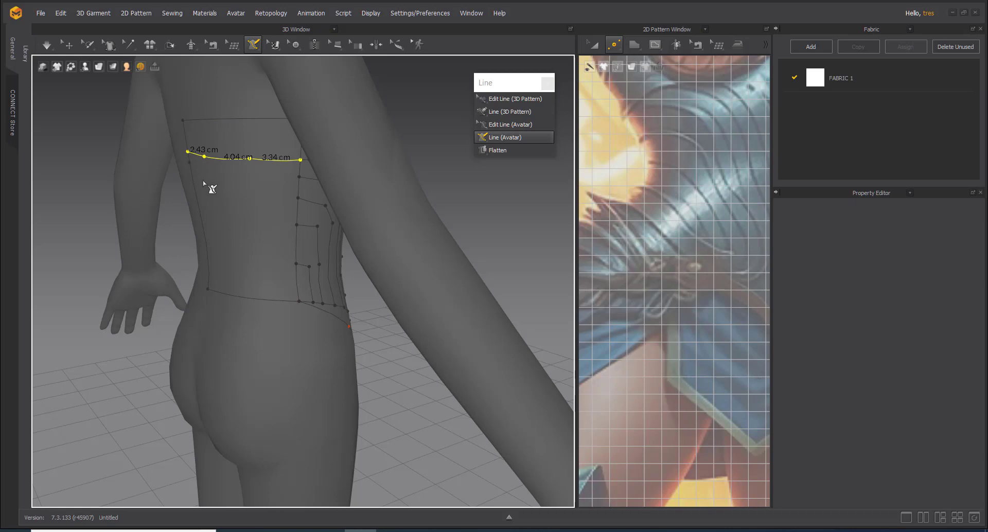
Step: Draw two more dividing lines across the back below the first, the lower one with segments about 3.60 and 5.51 cm long
click(300, 177)
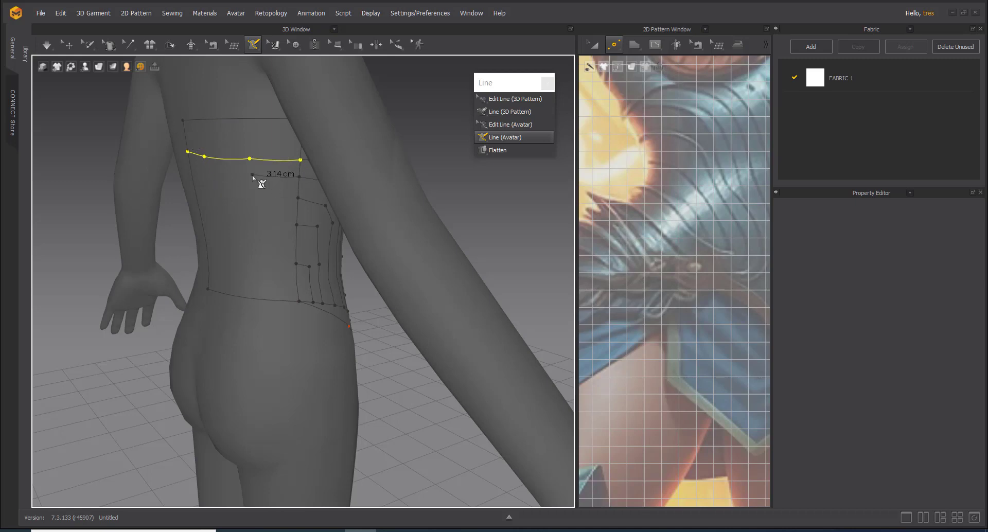
double_click(195, 174)
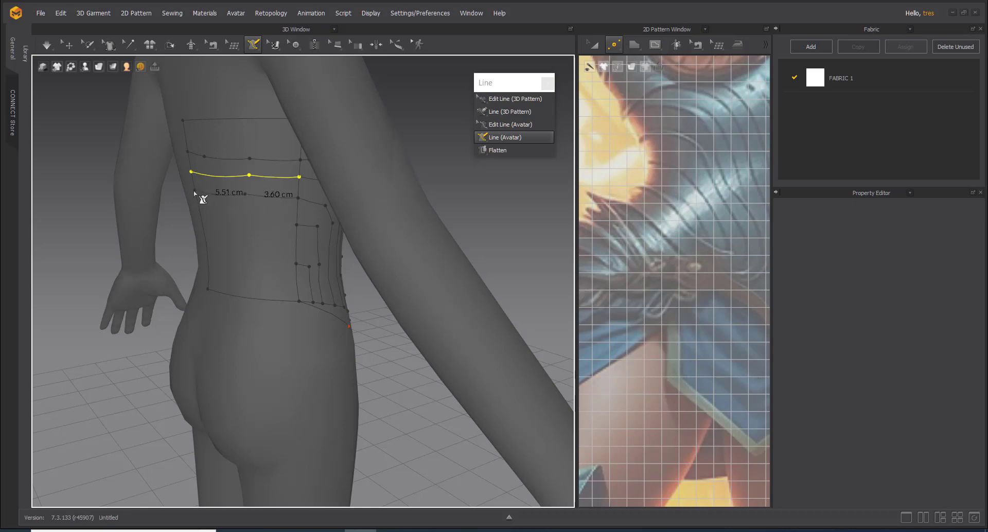
right_drag(275, 245, 290, 234)
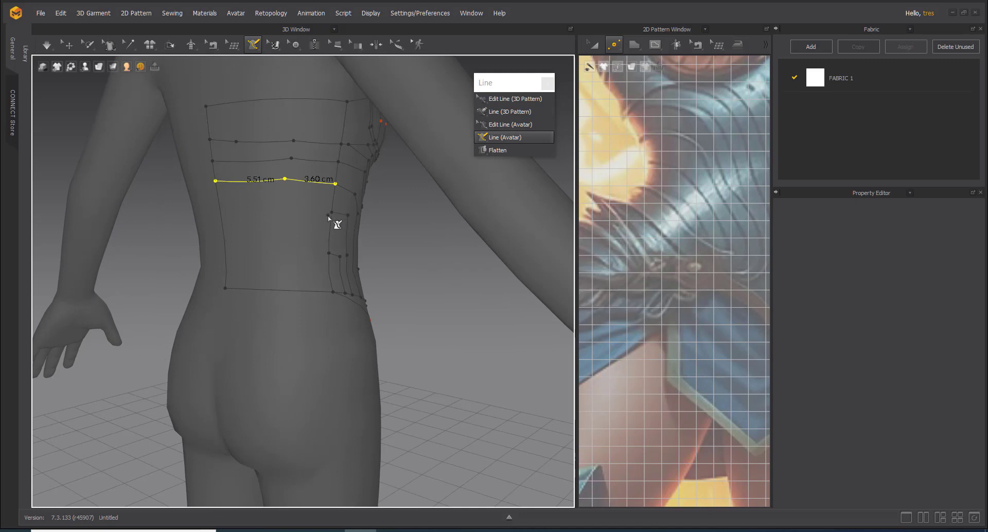
Step: Draw the fourth dividing line across the back, from the side line to the centre back, with segments about 2.45, 3.13 and 3.01 cm long
click(331, 212)
click(267, 208)
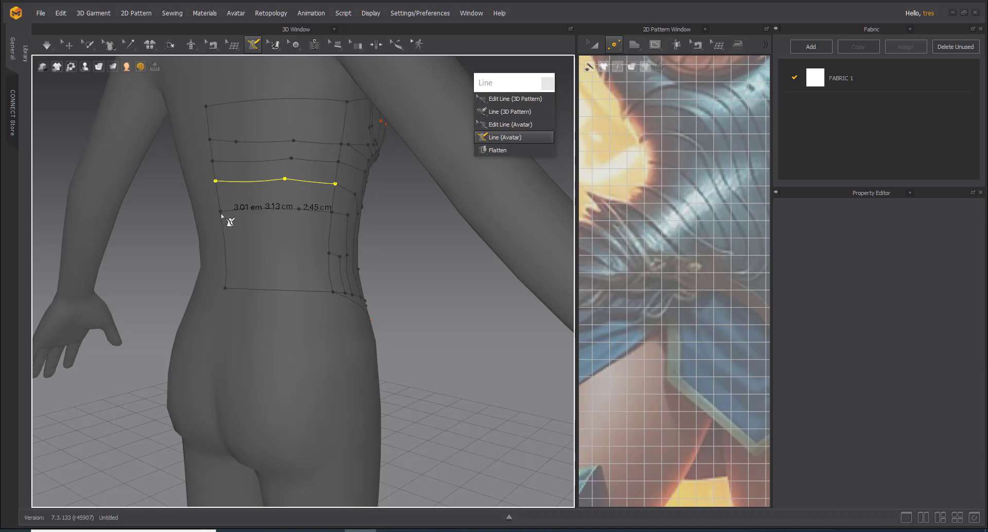
double_click(220, 212)
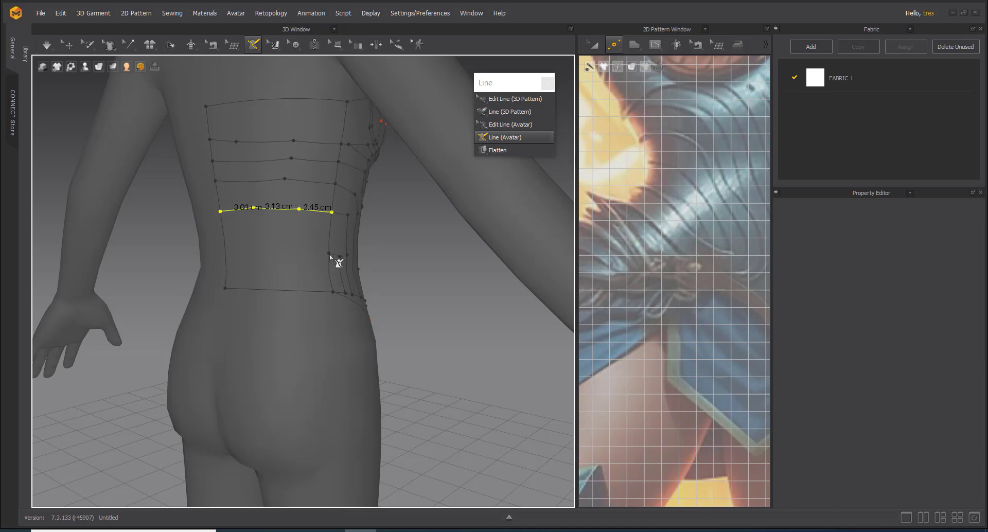
Step: Try an upward-bowed fifth dividing line with segments about 3.44, 3.47 and 1.78 cm long across the lower back, and undo it
click(329, 254)
double_click(227, 252)
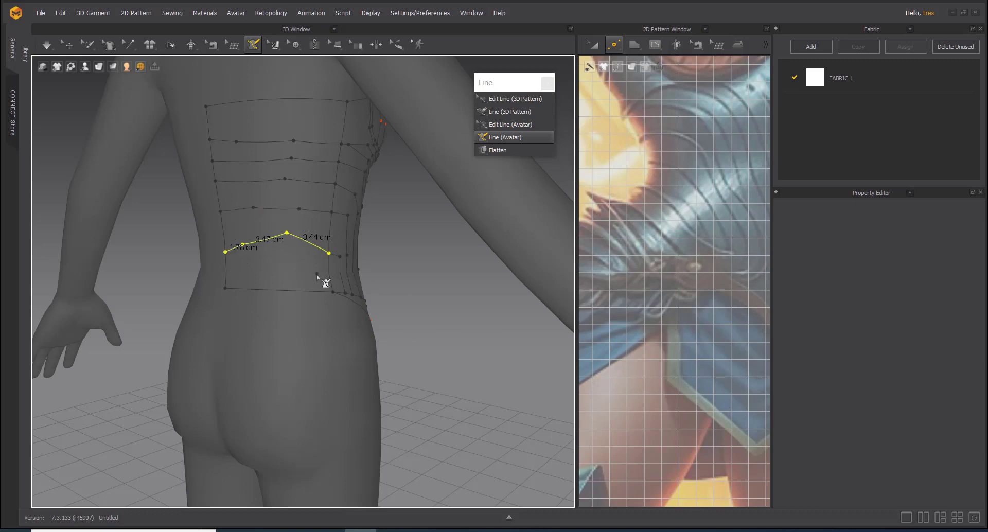
right_drag(324, 281, 280, 263)
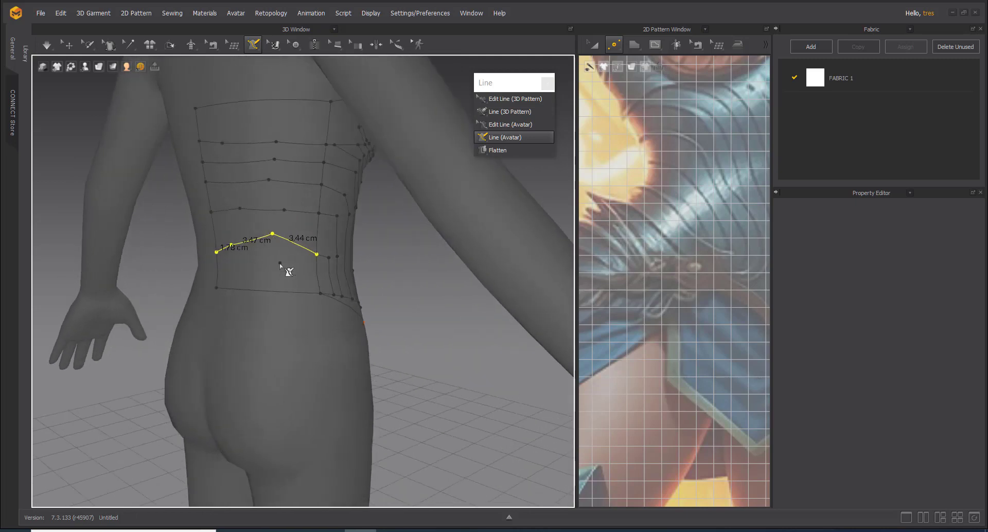
key(ctrl+z)
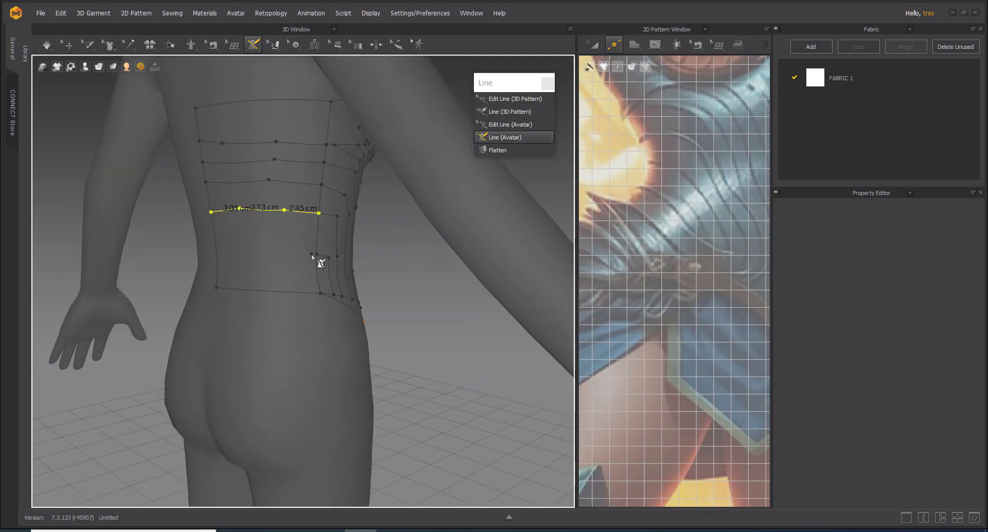
Step: Draw the fifth dividing line across the lower back about 8.11 cm long, and a sixth below it with segments about 3.43 and 4.62 cm long
click(317, 255)
double_click(217, 251)
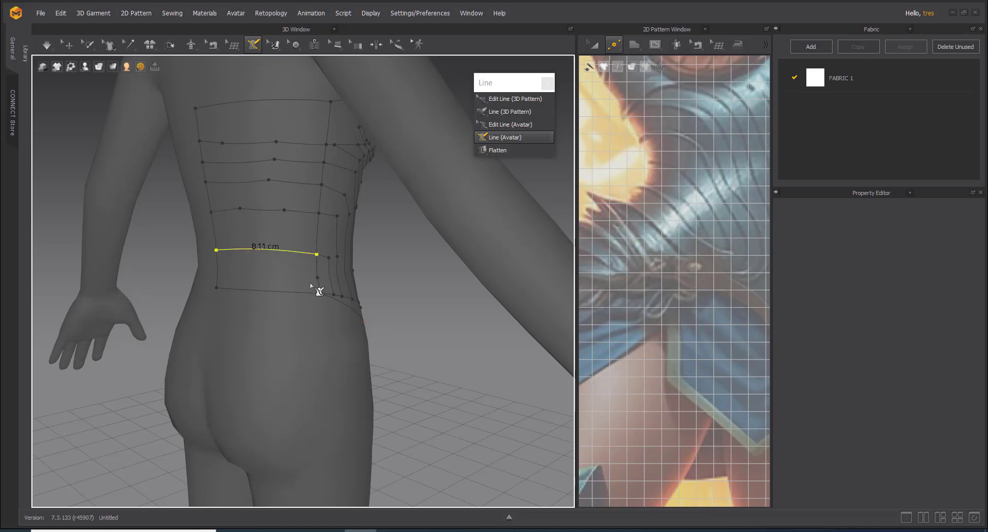
mouse_move(273, 276)
right_down()
mouse_move(261, 277)
mouse_move(304, 286)
mouse_move(279, 286)
right_up()
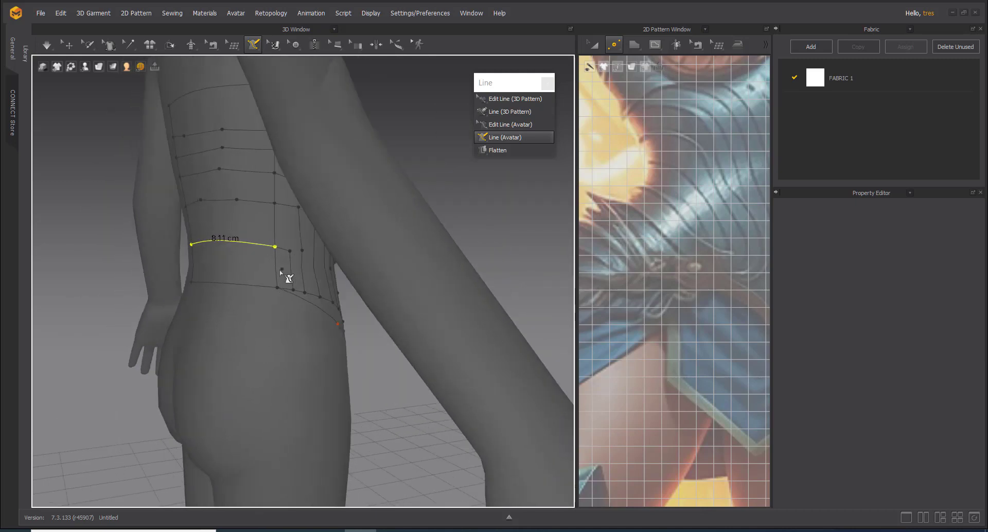
click(276, 269)
right_drag(216, 269, 246, 263)
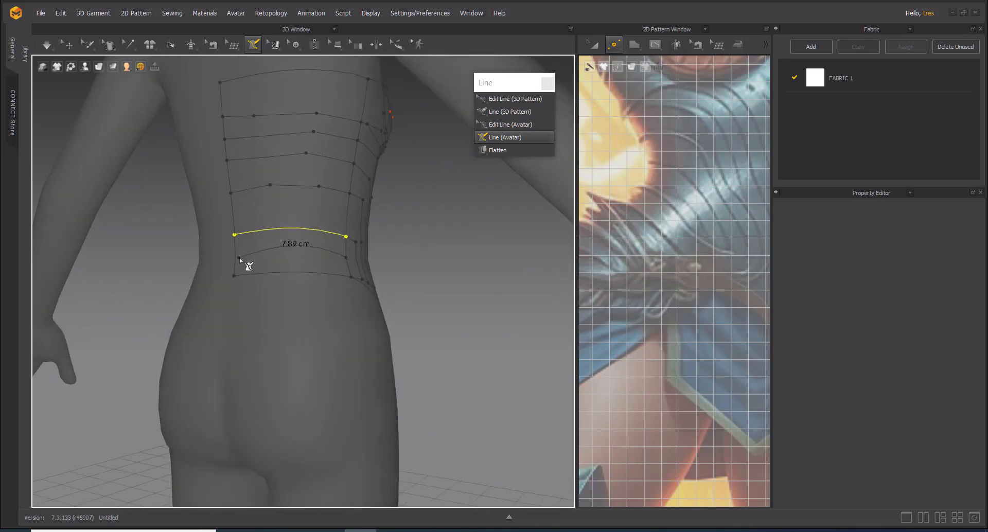
click(296, 261)
double_click(234, 255)
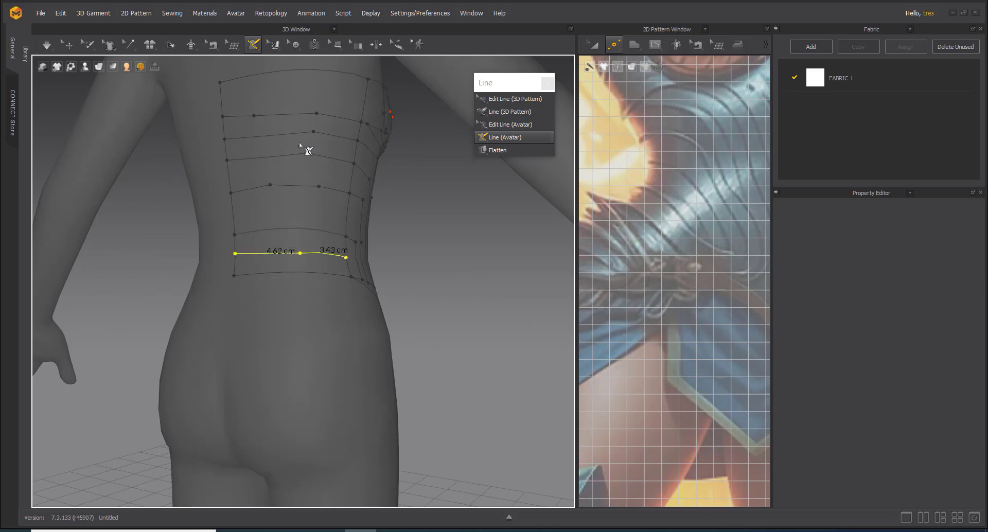
Step: Draw a short diagonal line about 1.85 cm long from the sixth dividing line's side end down to the torso outline's lower edge
right_drag(326, 129, 360, 123)
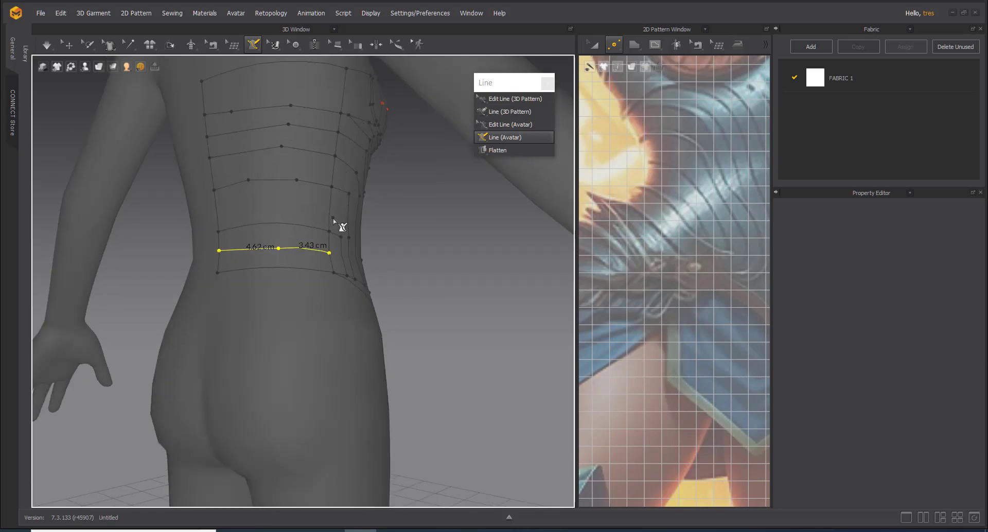
click(329, 254)
right_drag(357, 279, 321, 289)
click(317, 290)
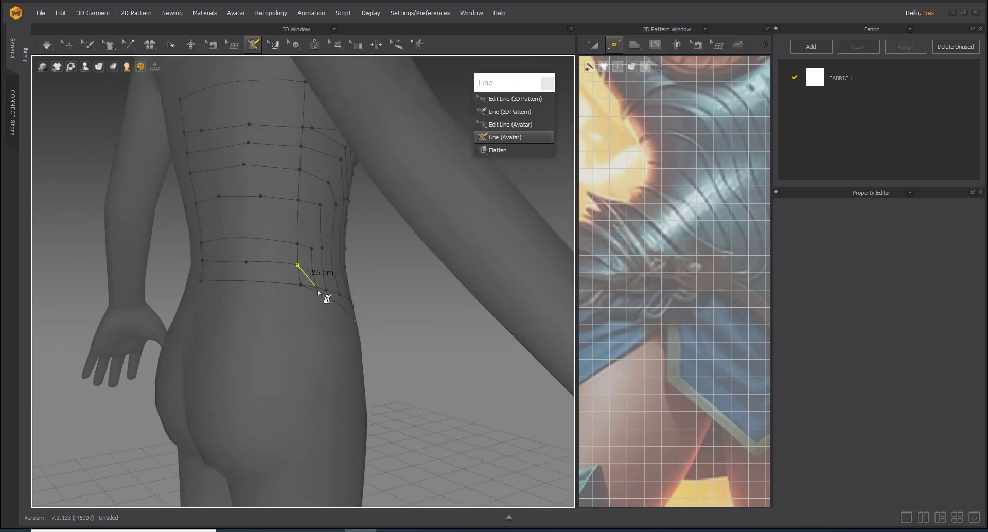
right_drag(305, 285, 193, 363)
right_click(345, 348)
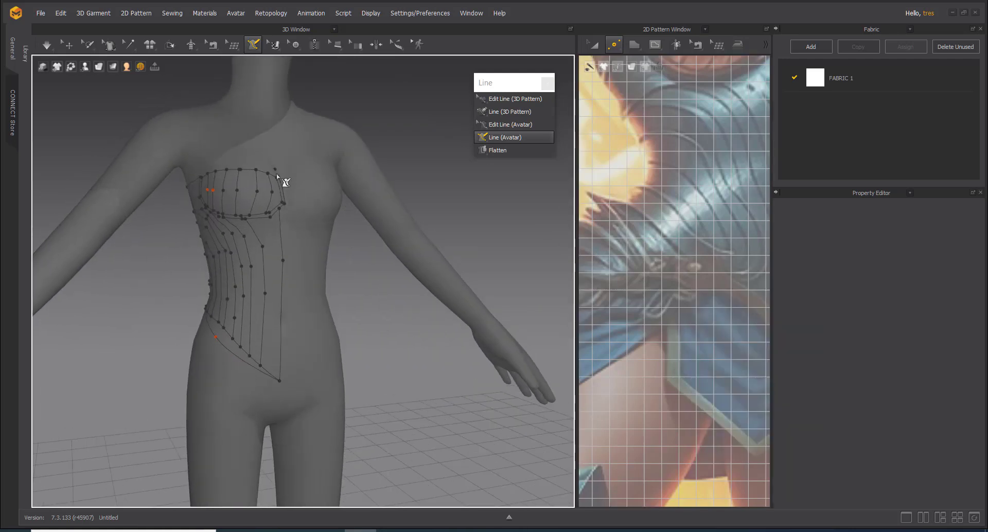
Step: Compare the drawn lines on the avatar's back, side and front with the armor bands in the reference image
right_drag(309, 274, 477, 342)
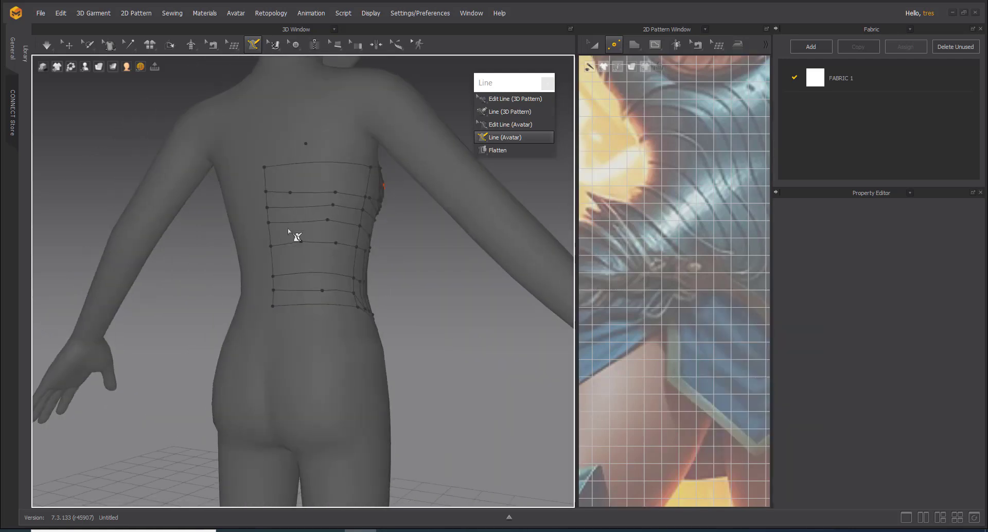
scroll(628, 281, down, 5)
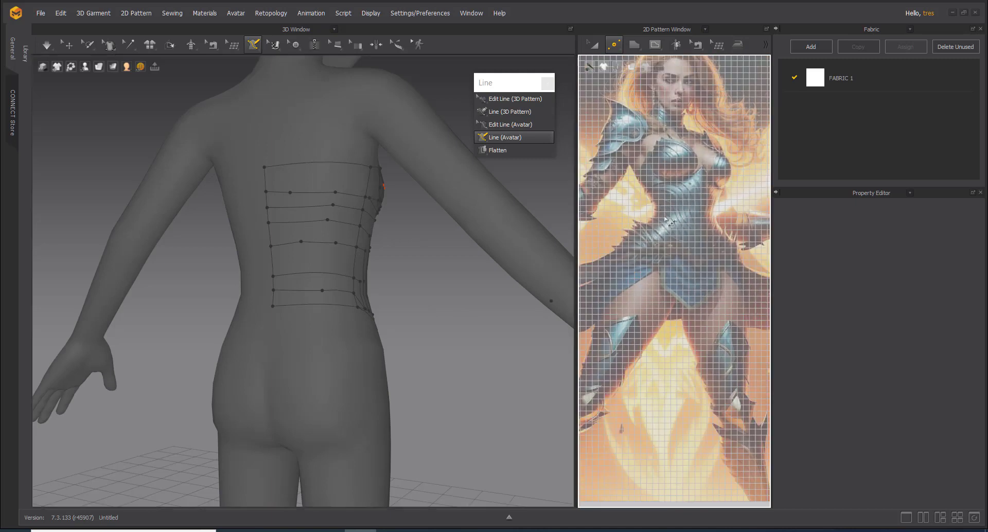
right_click(622, 229)
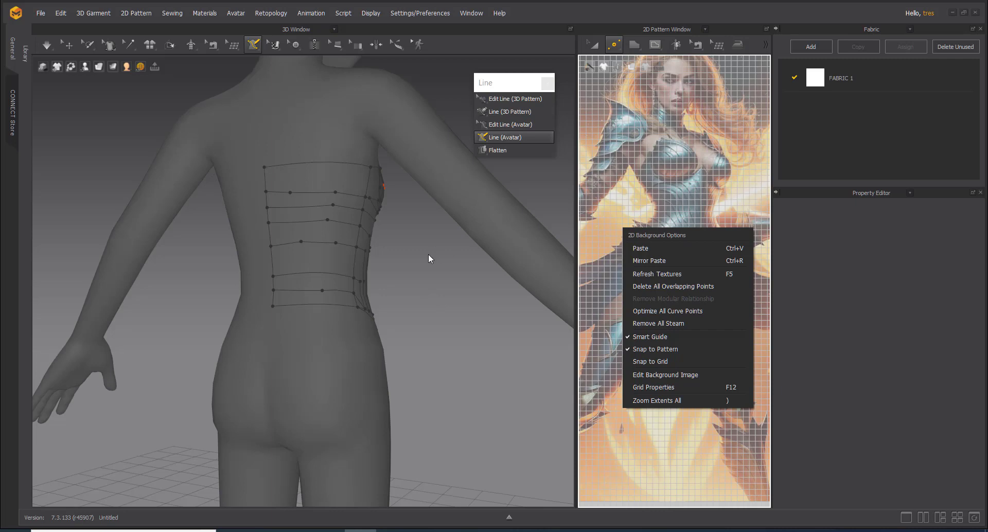
right_drag(430, 261, 206, 191)
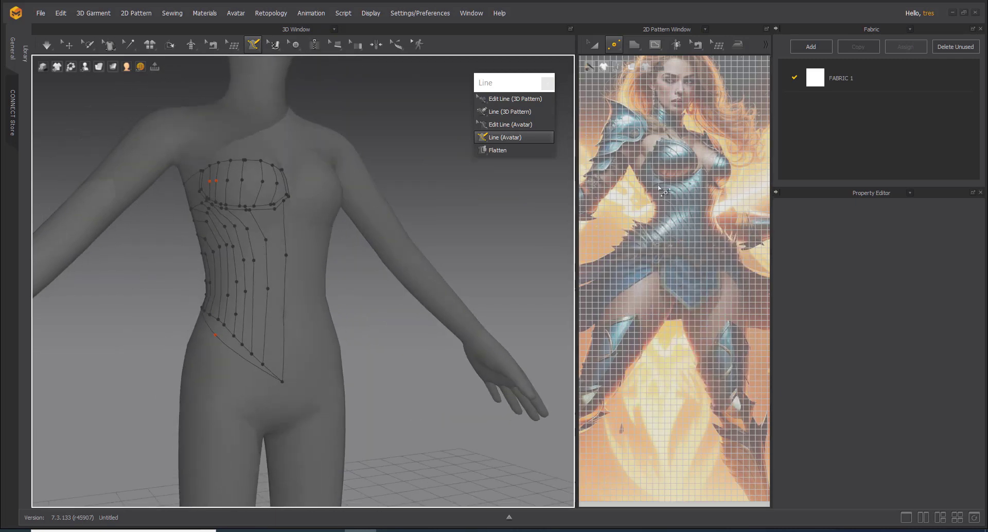
right_drag(393, 212, 173, 307)
right_drag(373, 299, 295, 399)
right_drag(312, 298, 360, 329)
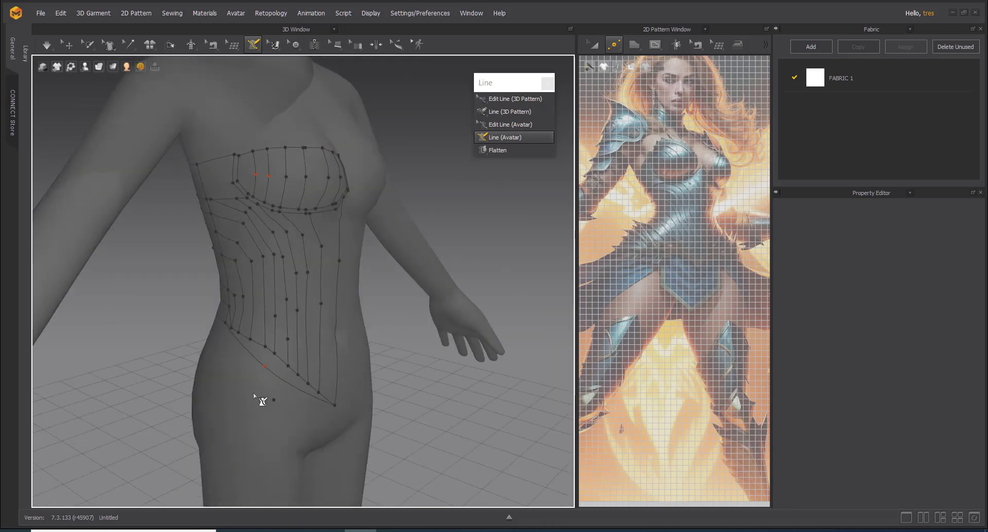
right_drag(266, 392, 300, 372)
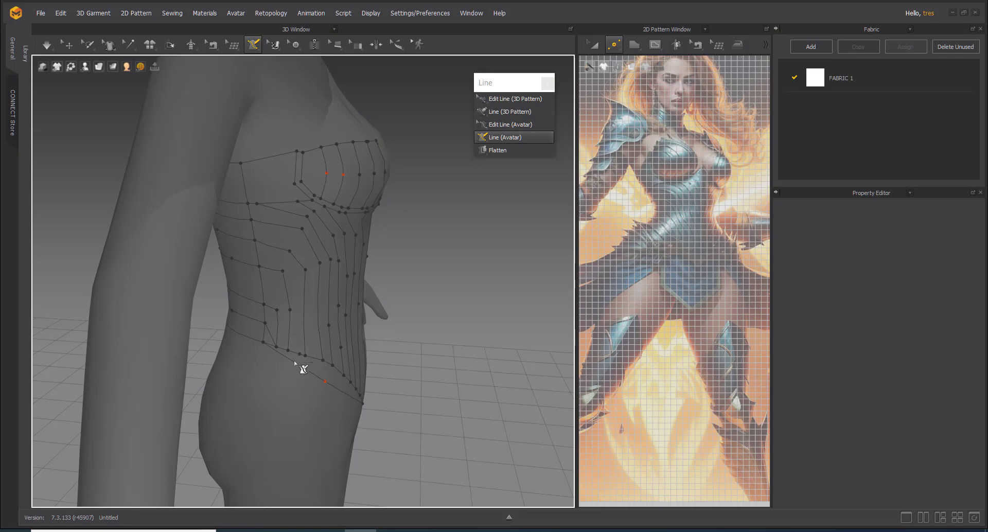
right_drag(294, 362, 396, 327)
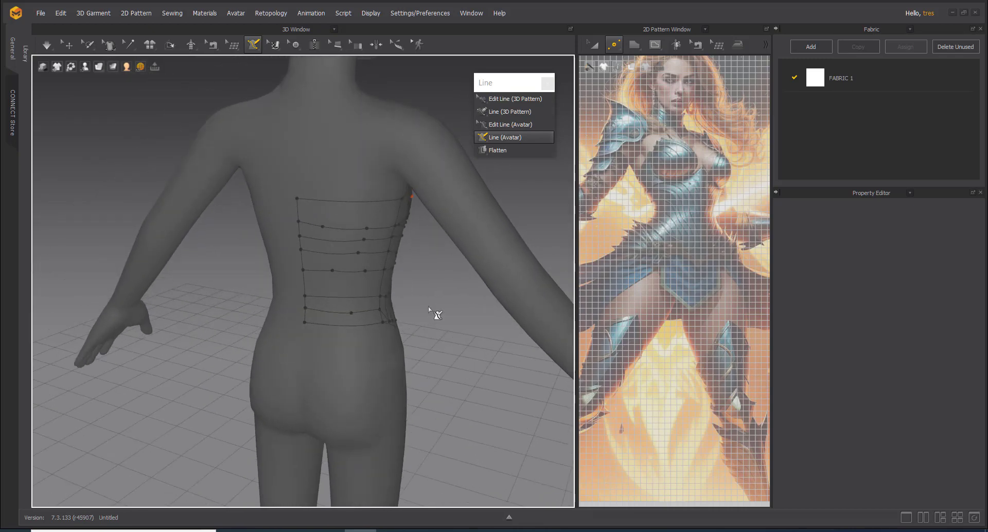
scroll(428, 308, up, 5)
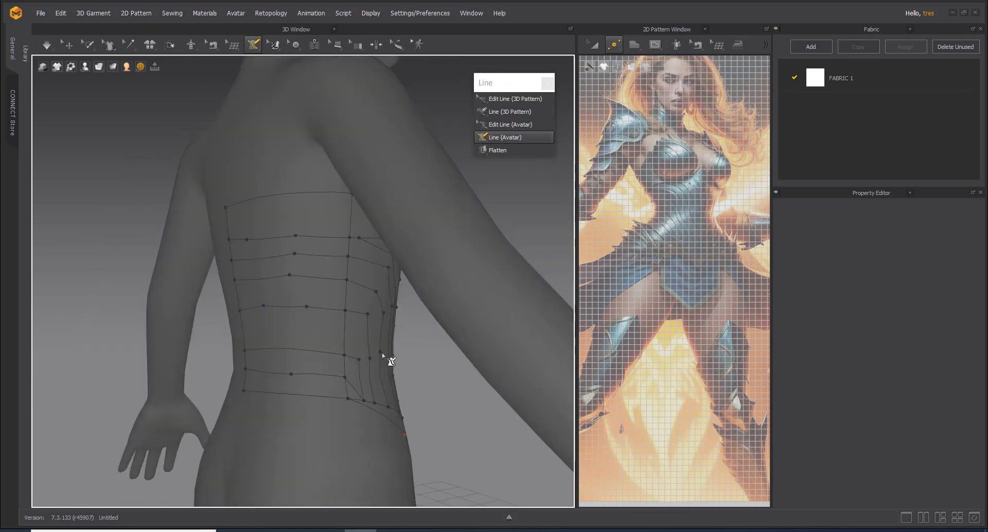
right_drag(390, 360, 448, 336)
scroll(673, 193, up, 5)
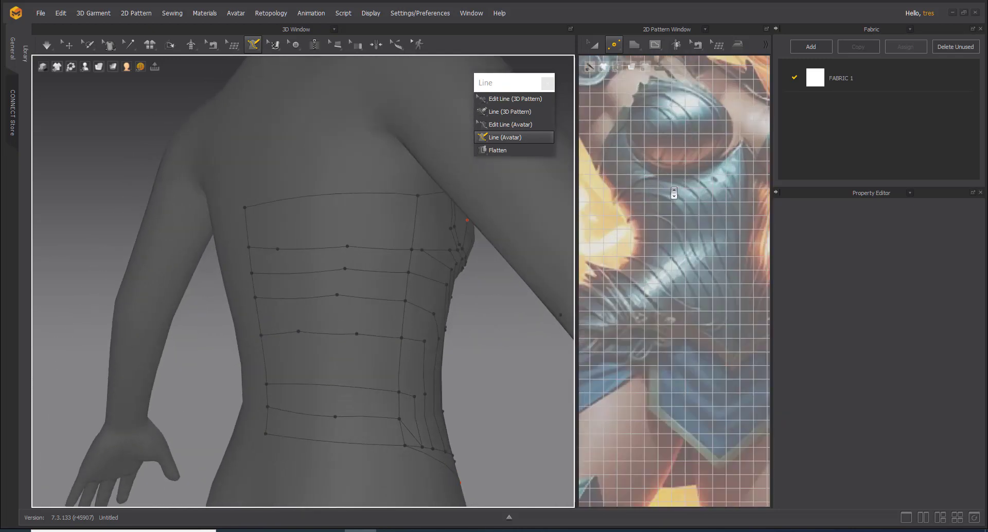
scroll(673, 193, up, 5)
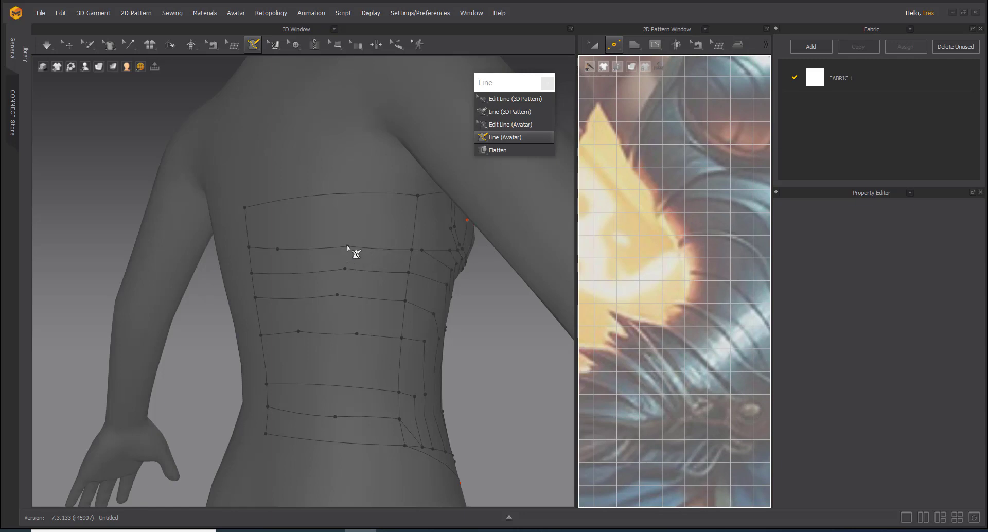
Step: Draw a branch line from the side line to the first back dividing line's inner point, and extend it about 2.92 cm onto the torso side
click(409, 266)
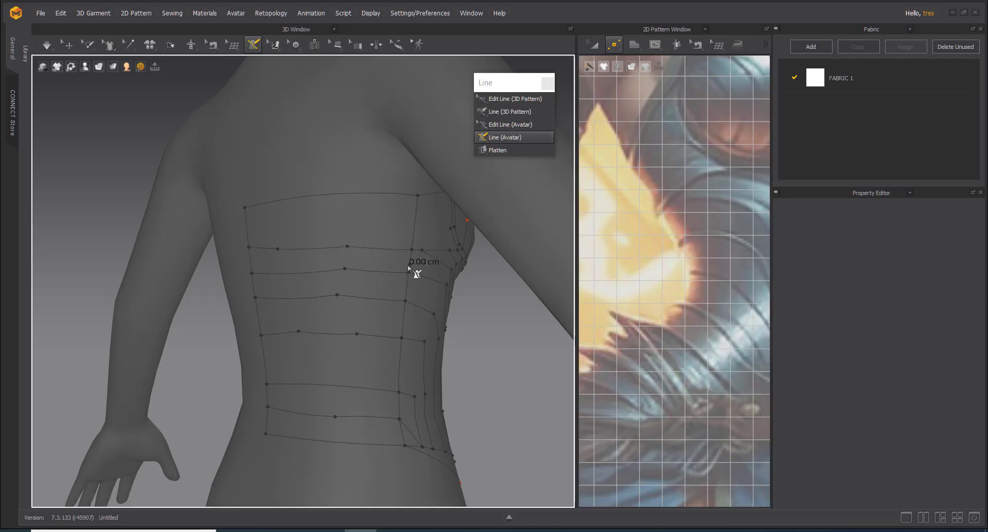
click(347, 247)
right_drag(432, 278, 393, 252)
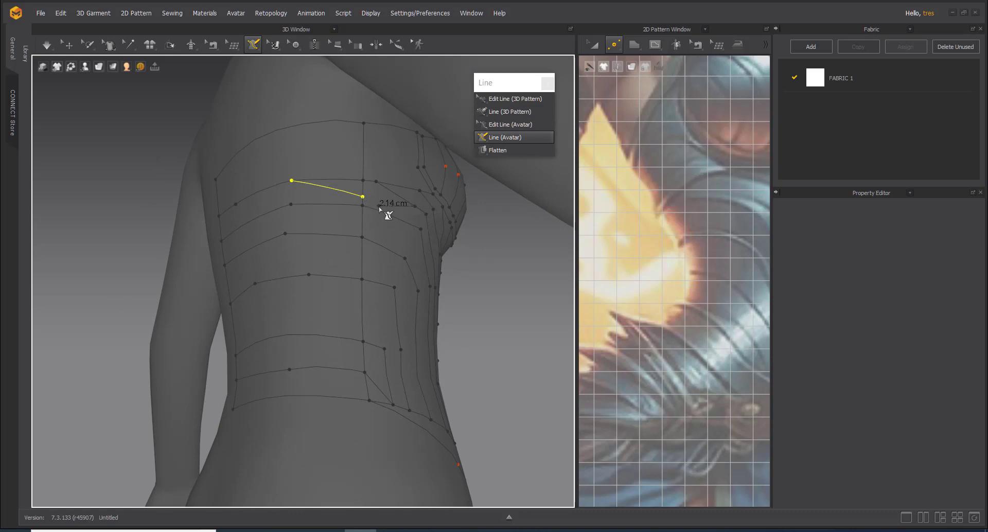
click(363, 199)
scroll(362, 237, down, 2)
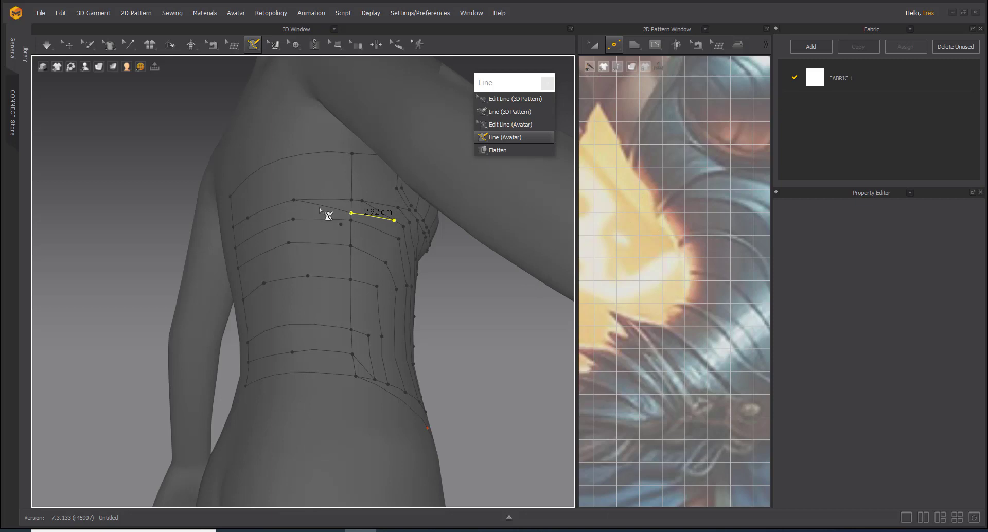
right_drag(336, 215, 297, 216)
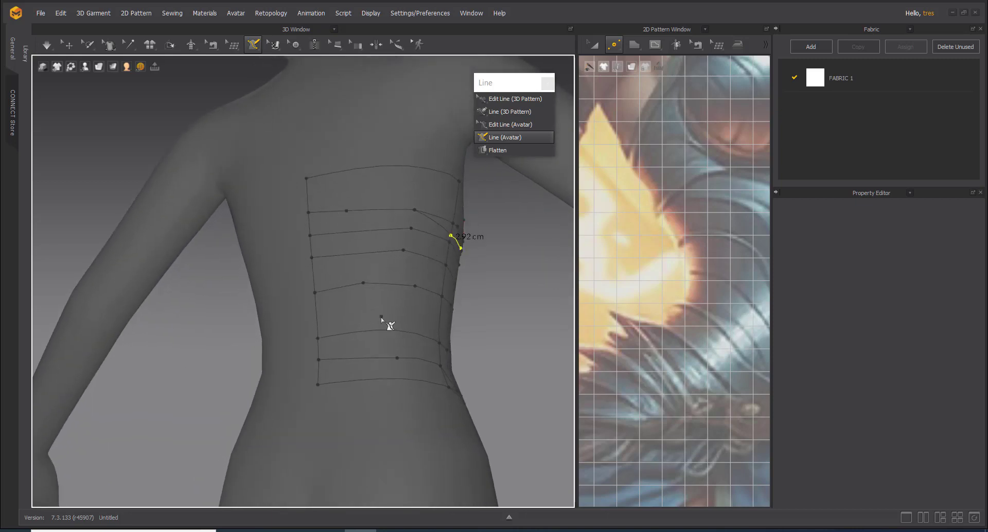
right_drag(465, 265, 366, 268)
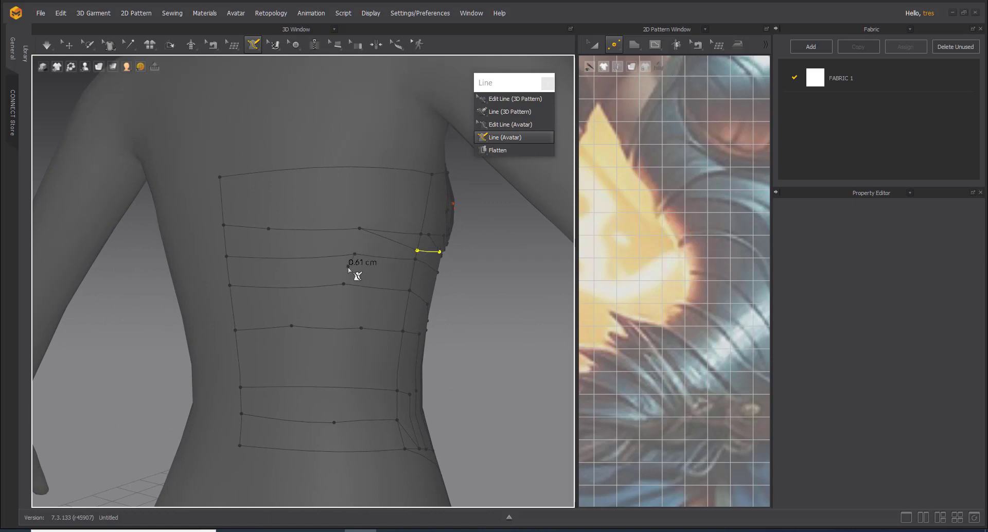
Step: Delete the inner points of the second, third, fourth and sixth back dividing lines and the first line's inner point nearest the centre back
click(511, 127)
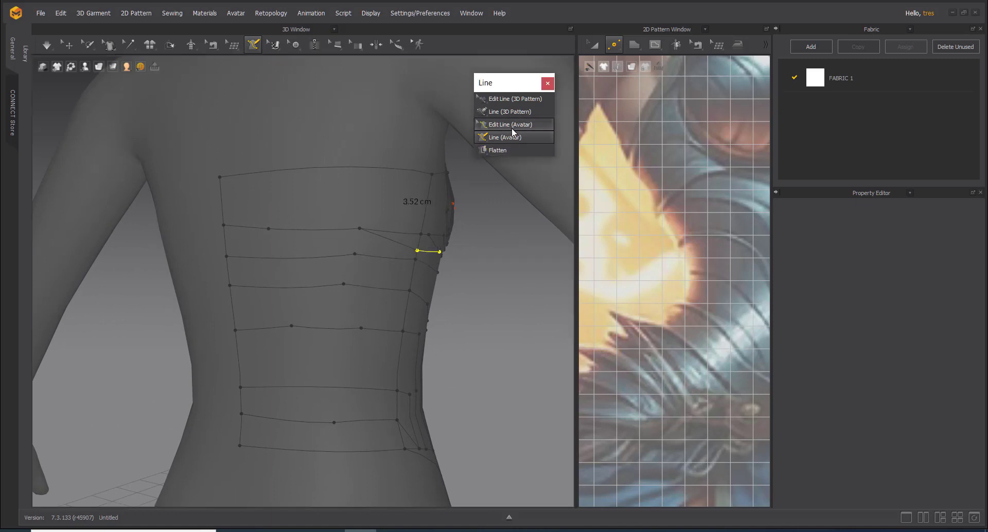
click(355, 255)
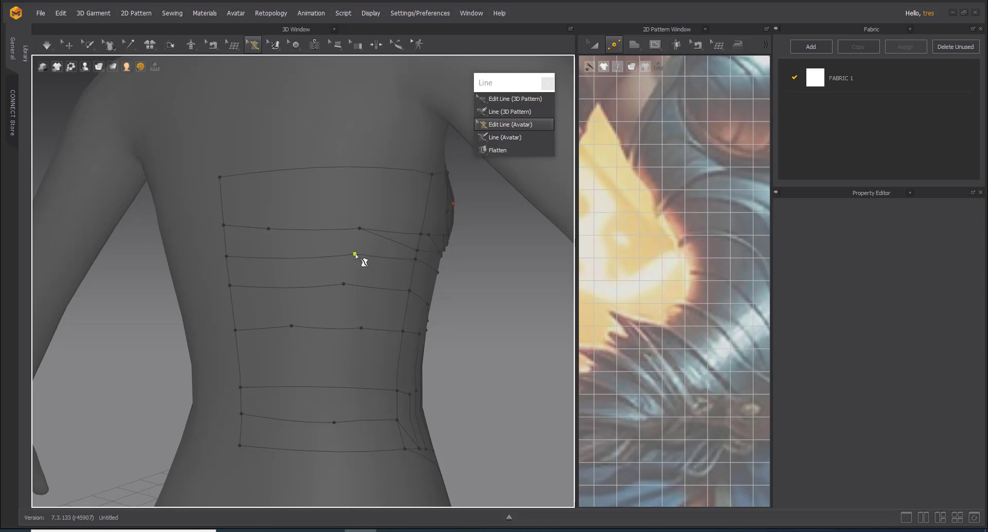
right_click(355, 254)
click(379, 273)
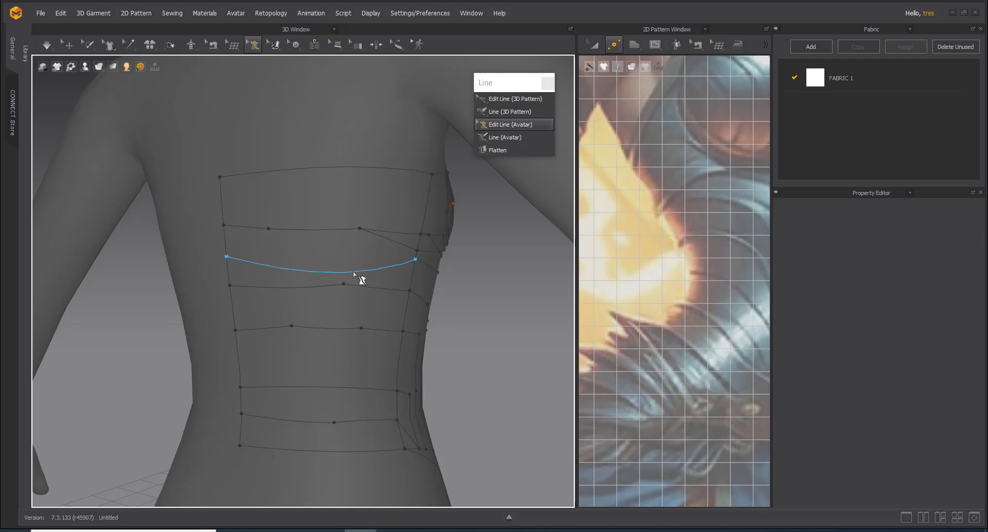
click(343, 284)
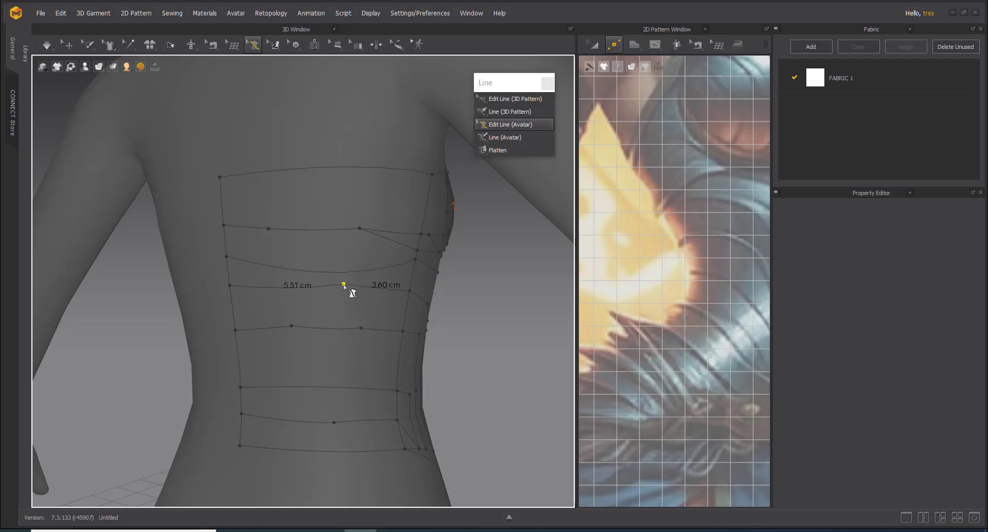
drag(344, 284, 363, 316)
click(291, 326)
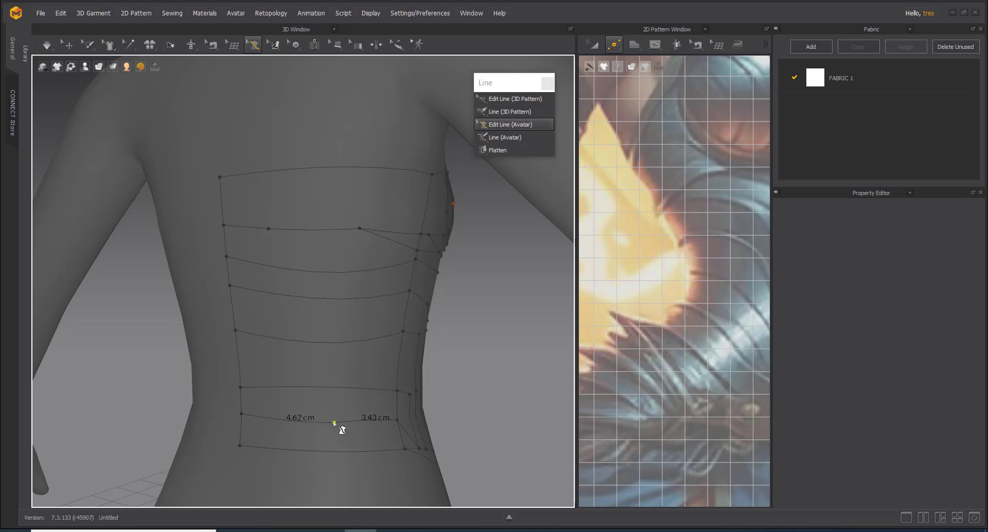
drag(341, 426, 320, 415)
right_drag(331, 256, 242, 316)
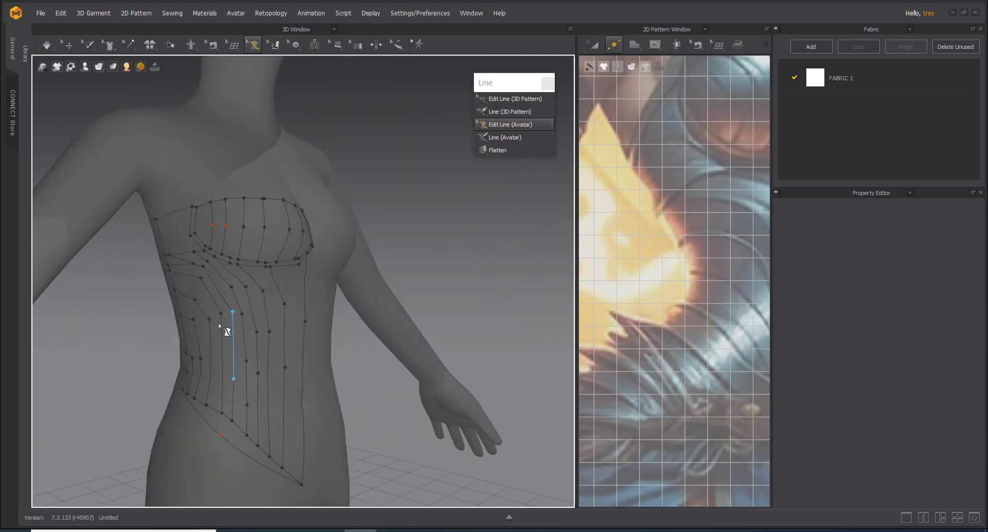
right_drag(174, 295, 281, 285)
scroll(340, 287, up, 5)
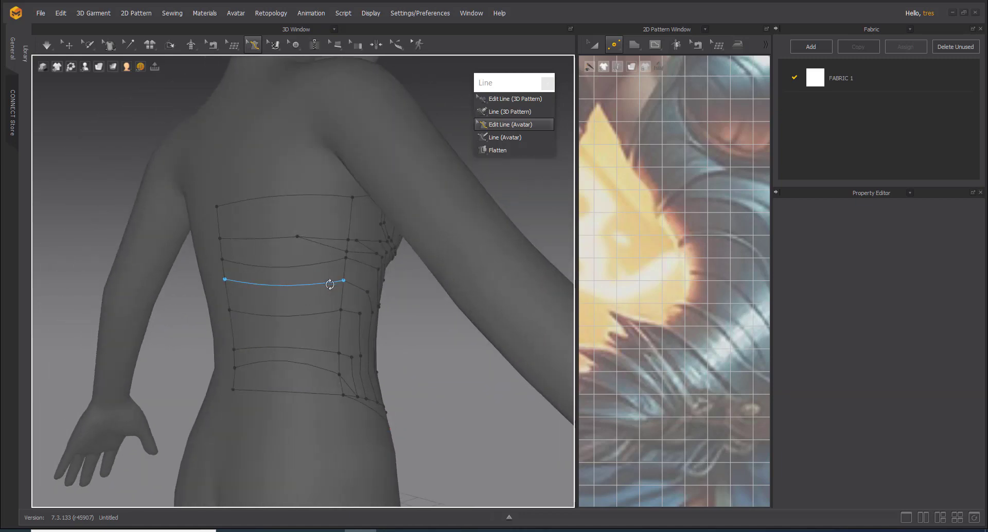
middle_drag(323, 241, 335, 280)
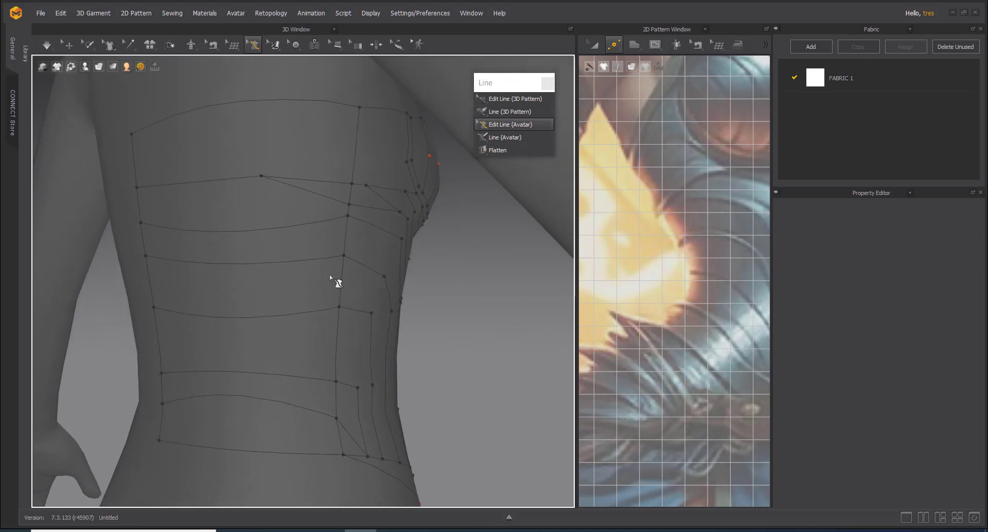
Step: Raise the centre-back ends of the fifth and sixth back dividing lines
right_drag(210, 255, 263, 265)
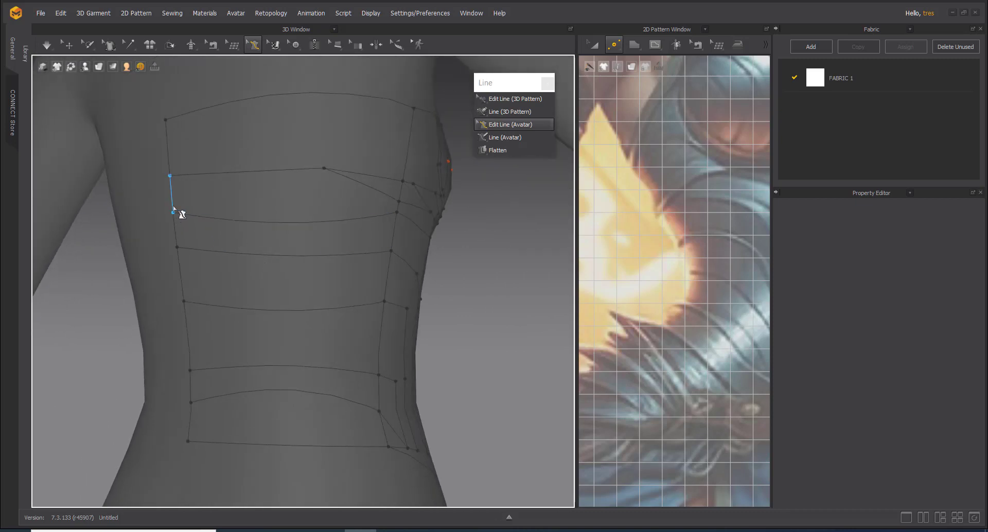
middle_drag(228, 301, 223, 222)
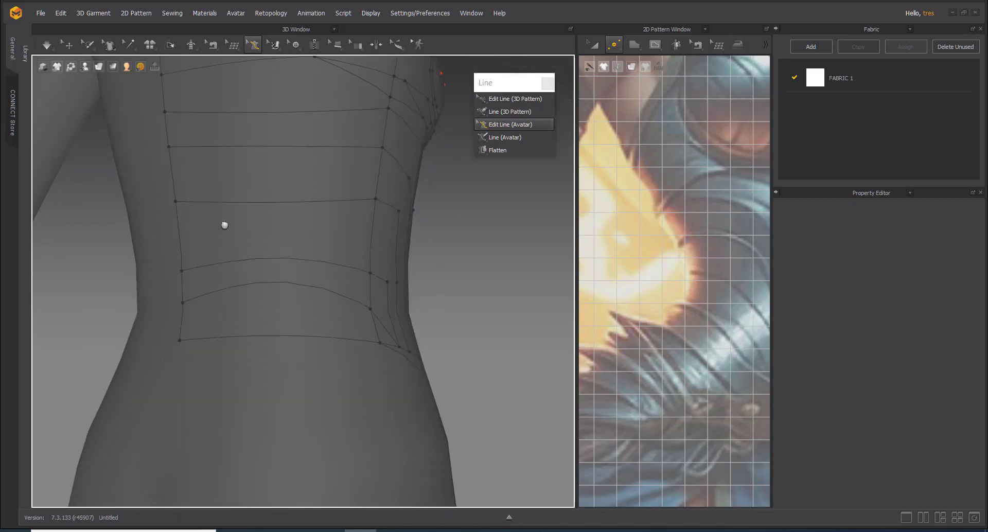
drag(183, 269, 180, 247)
drag(183, 304, 184, 283)
right_click(284, 268)
click(311, 303)
drag(284, 283, 357, 319)
right_click(281, 306)
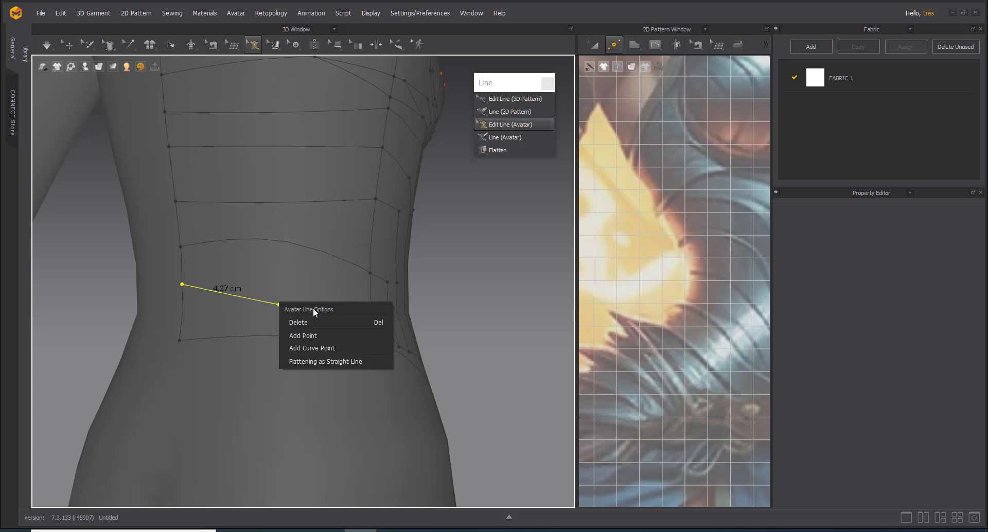
click(316, 348)
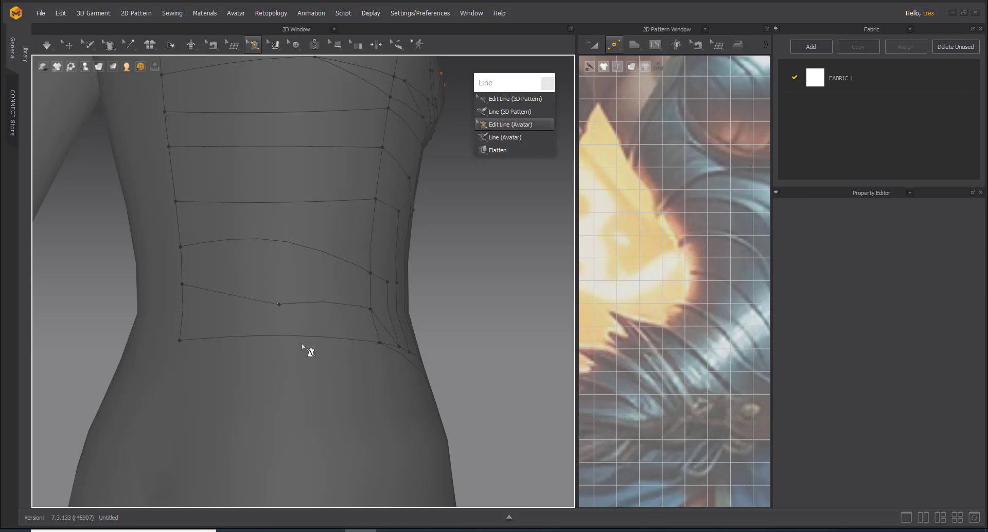
click(310, 315)
click(292, 291)
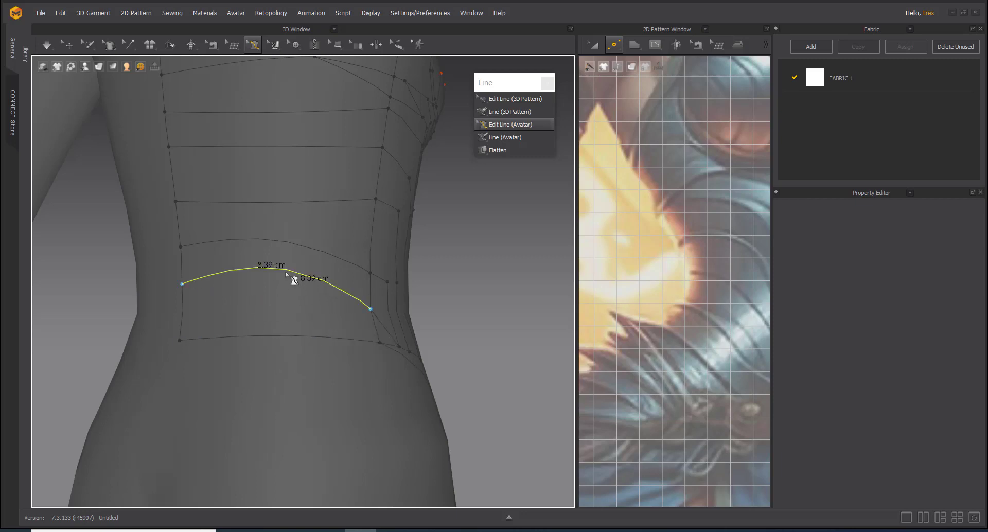
Step: Add a curve point near the middle of the sixth and fifth back dividing lines and pull each one down into a gentle sag
right_click(285, 270)
click(315, 316)
drag(285, 284, 281, 308)
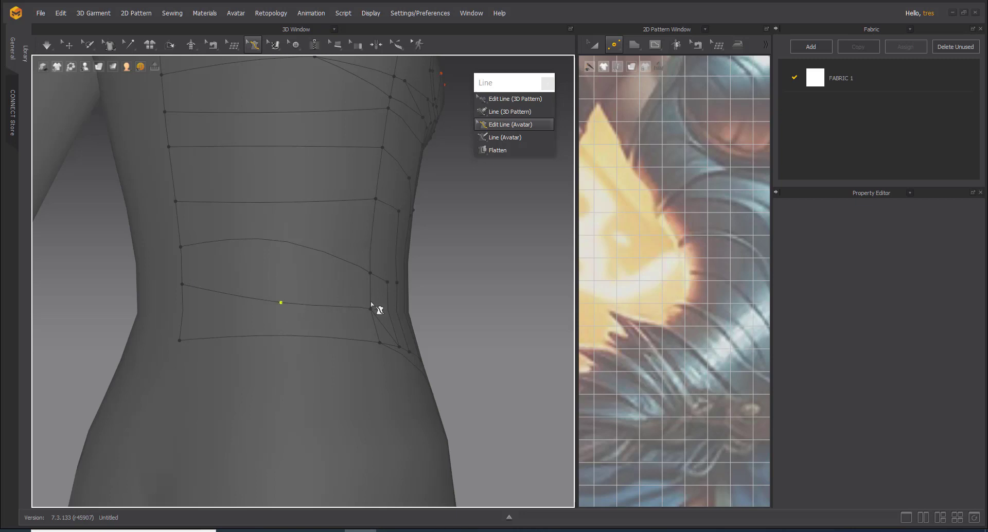
right_click(282, 242)
click(310, 289)
drag(282, 251, 282, 263)
Step: Add a curve point near the middle of the third back dividing line and lower it slightly
right_drag(232, 253, 421, 347)
right_drag(533, 311, 291, 310)
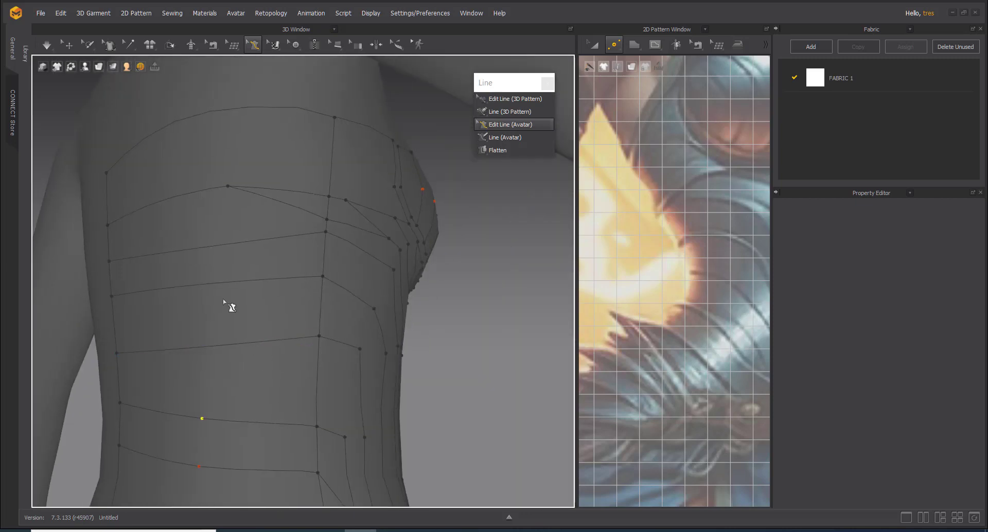
click(197, 286)
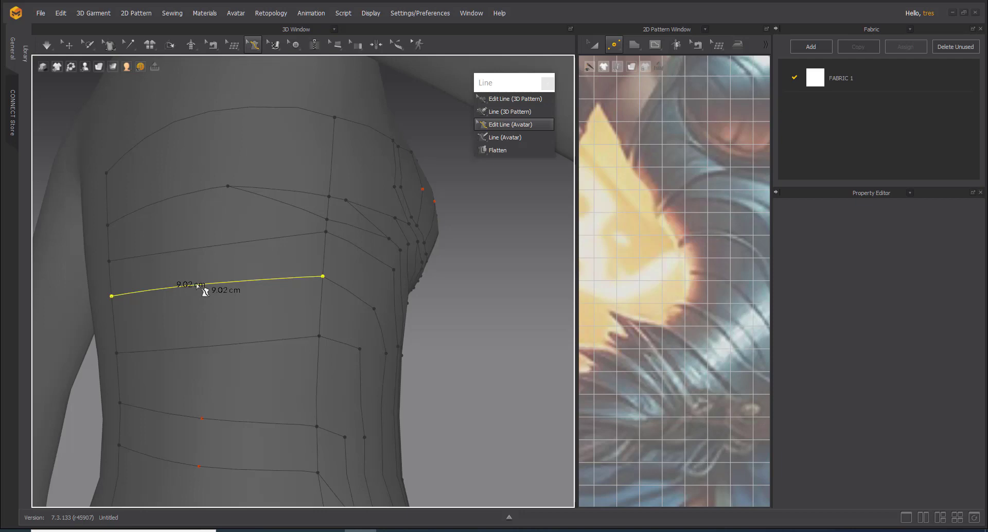
right_click(196, 283)
click(233, 326)
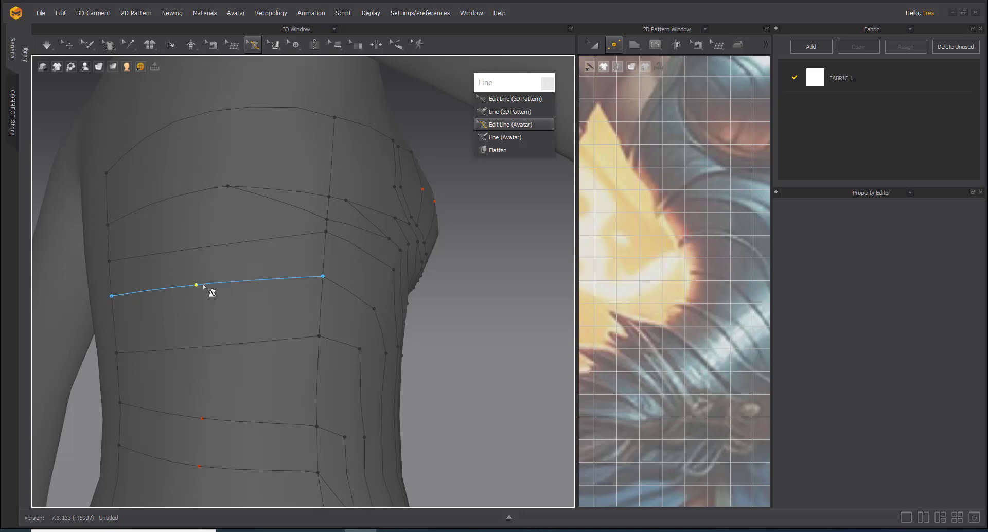
click(196, 286)
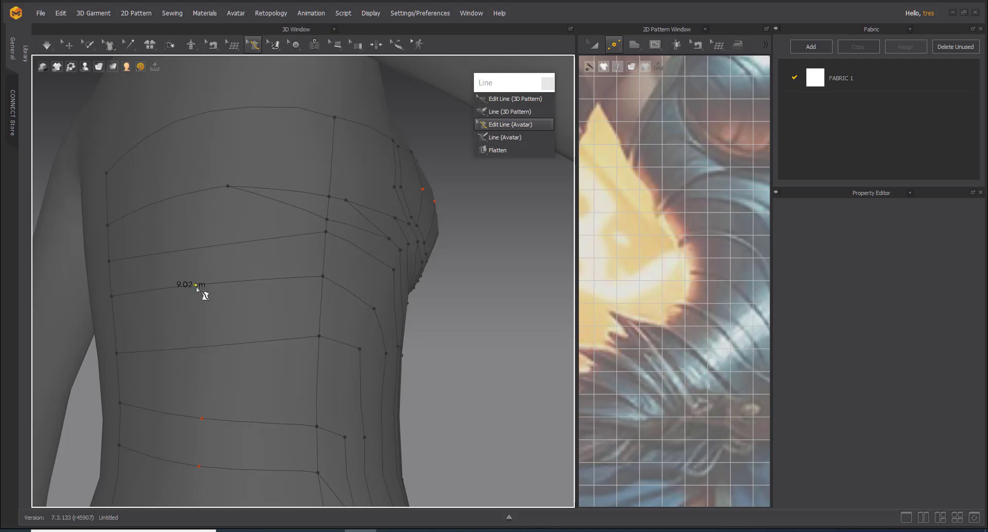
drag(196, 287, 193, 295)
Step: Lower the side ends of the third, fourth and second back dividing lines along the side line
drag(323, 276, 333, 308)
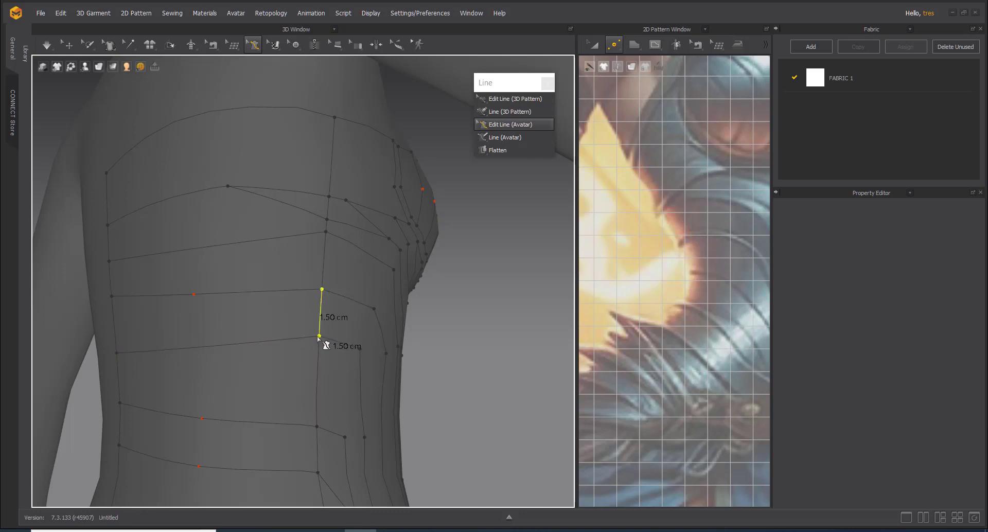
drag(319, 336, 320, 362)
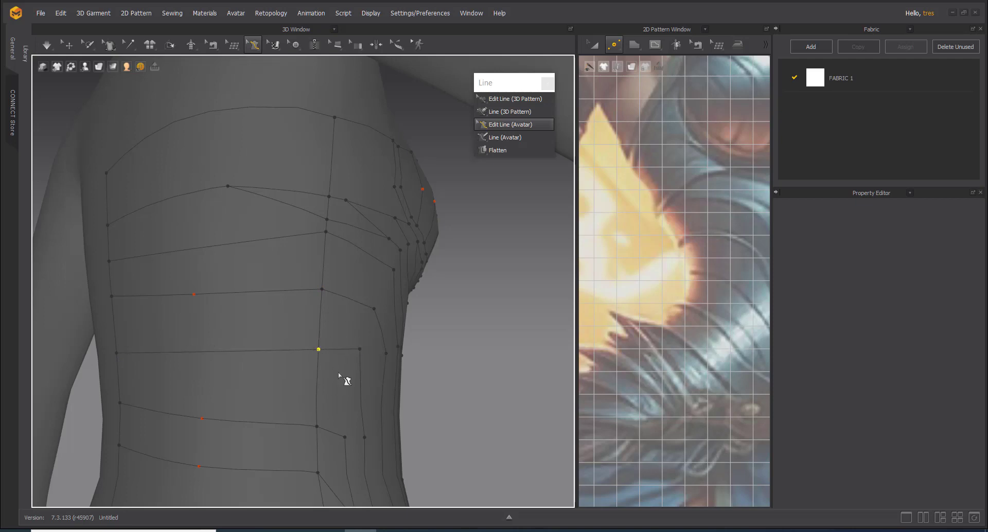
scroll(331, 358, down, 2)
middle_drag(332, 358, 334, 320)
scroll(320, 248, up, 3)
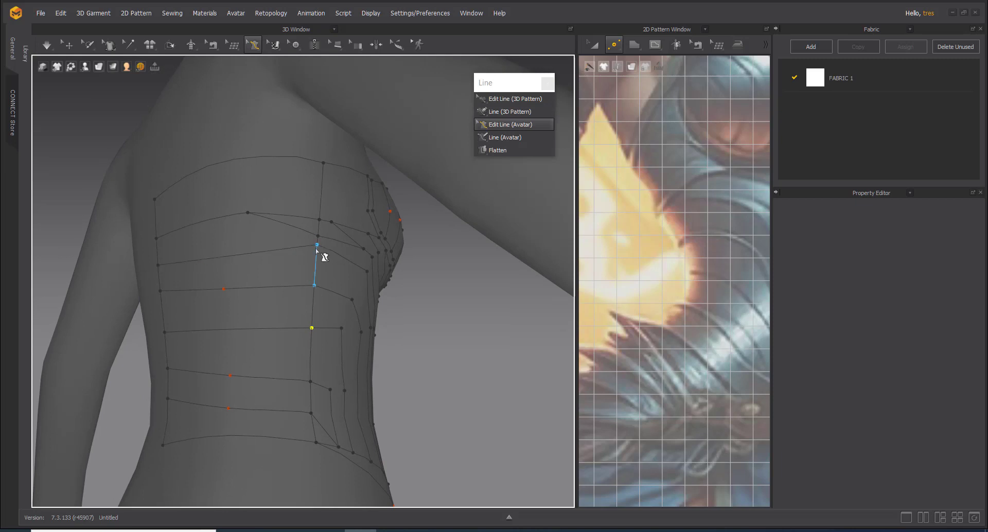
click(316, 245)
drag(318, 253, 316, 261)
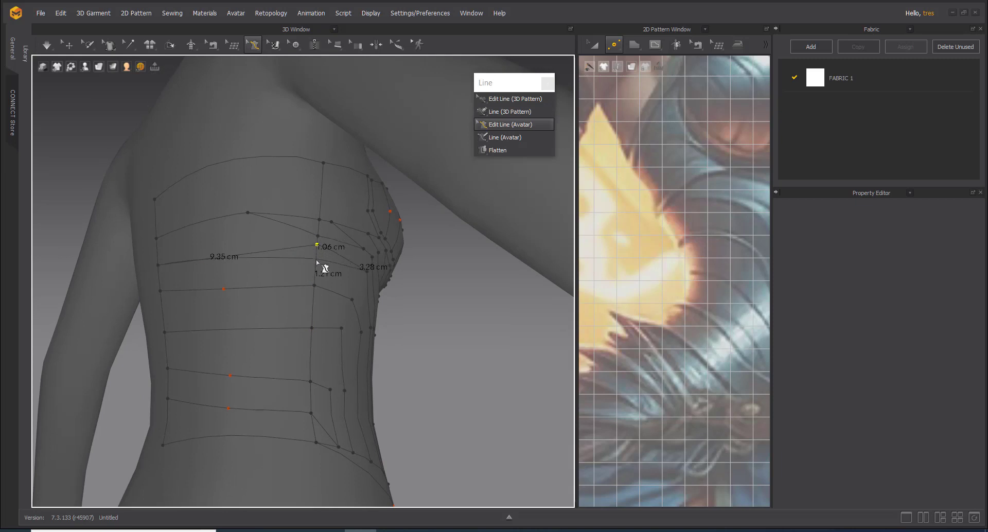
Step: Raise the centre-back ends of the first and second back dividing lines to even out the band spacing
scroll(326, 267, down, 2)
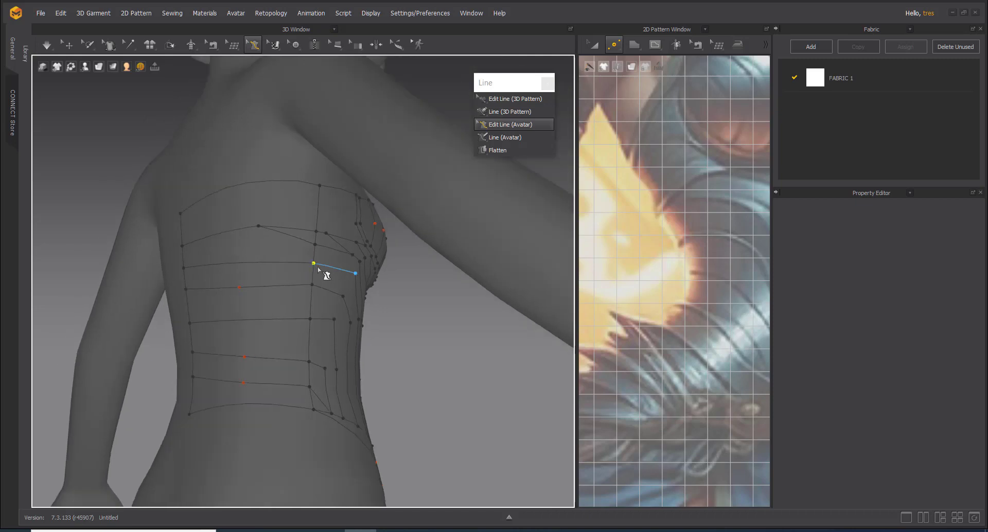
right_drag(326, 267, 342, 276)
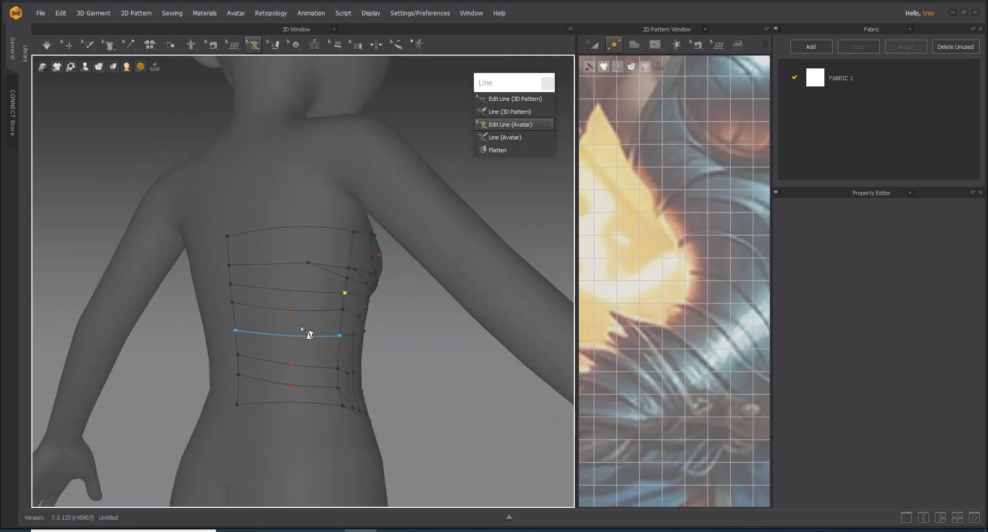
right_drag(308, 331, 276, 304)
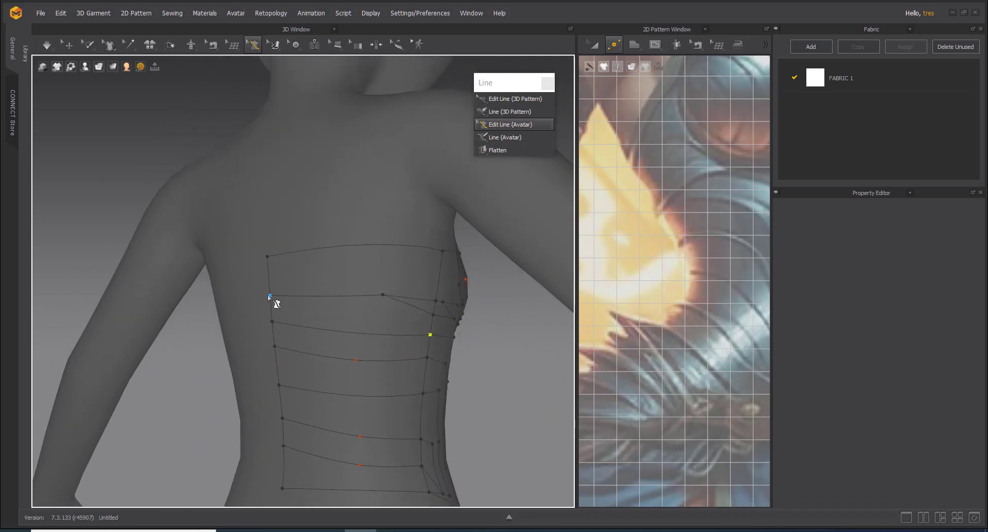
drag(269, 296, 269, 285)
right_drag(275, 319, 335, 260)
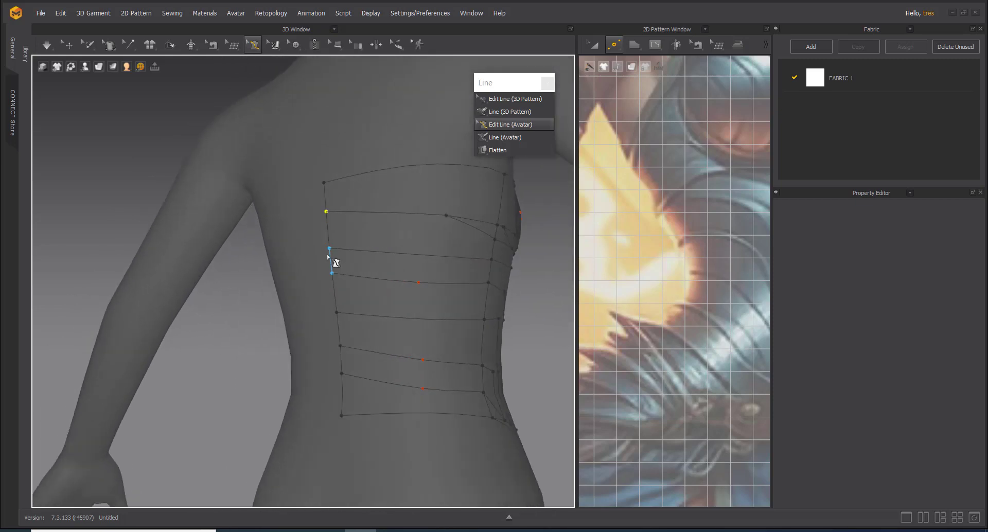
drag(329, 249, 329, 241)
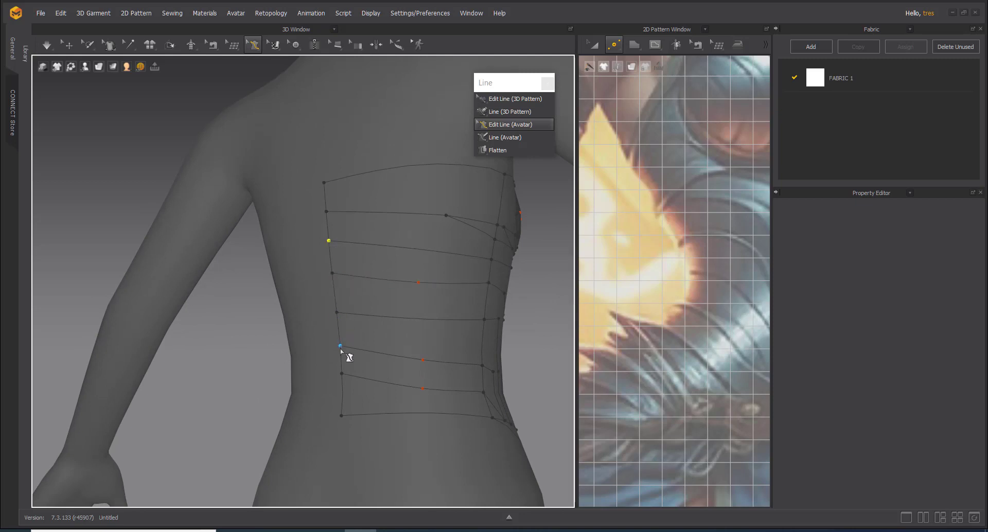
Step: Round the fourth dividing line's bend on the torso side by adding a curve point beside the corner and removing the corner point
right_drag(377, 407, 312, 254)
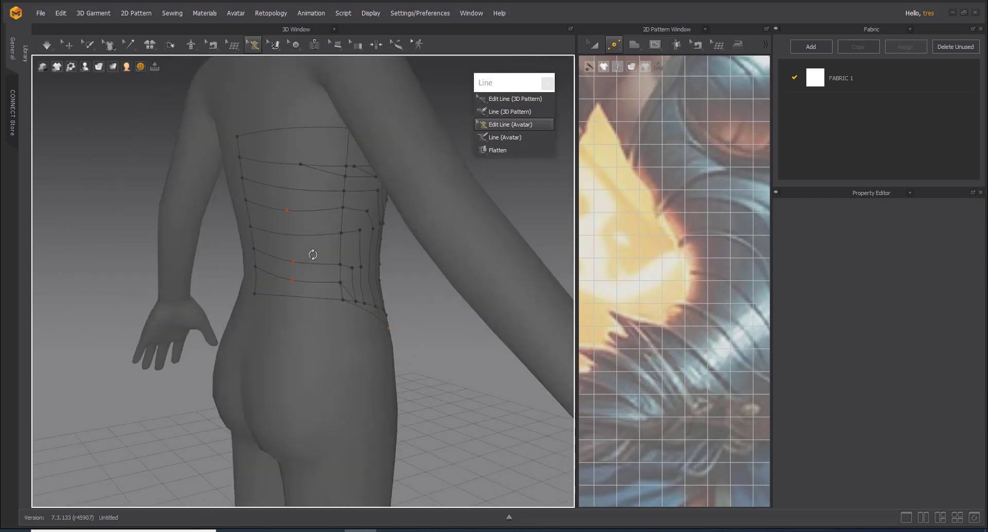
click(361, 240)
scroll(358, 240, up, 5)
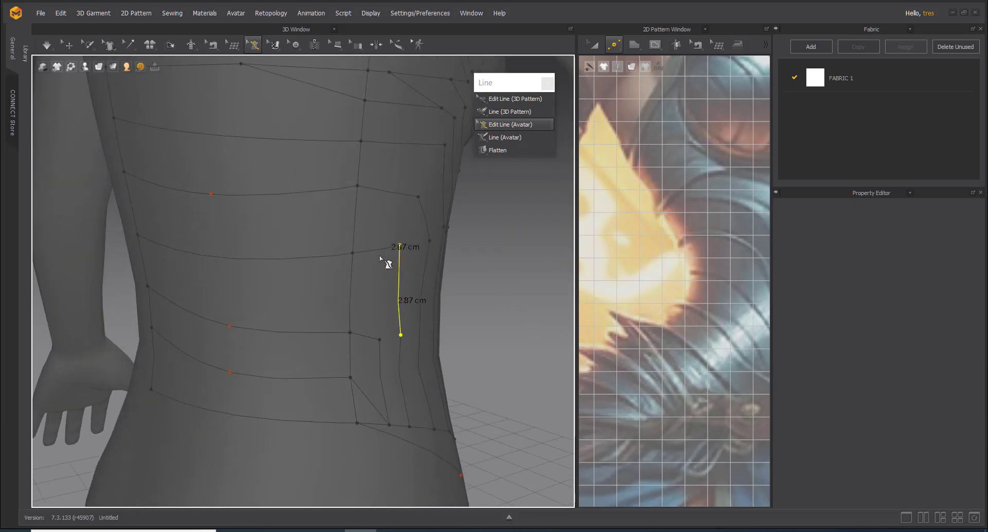
scroll(387, 264, up, 5)
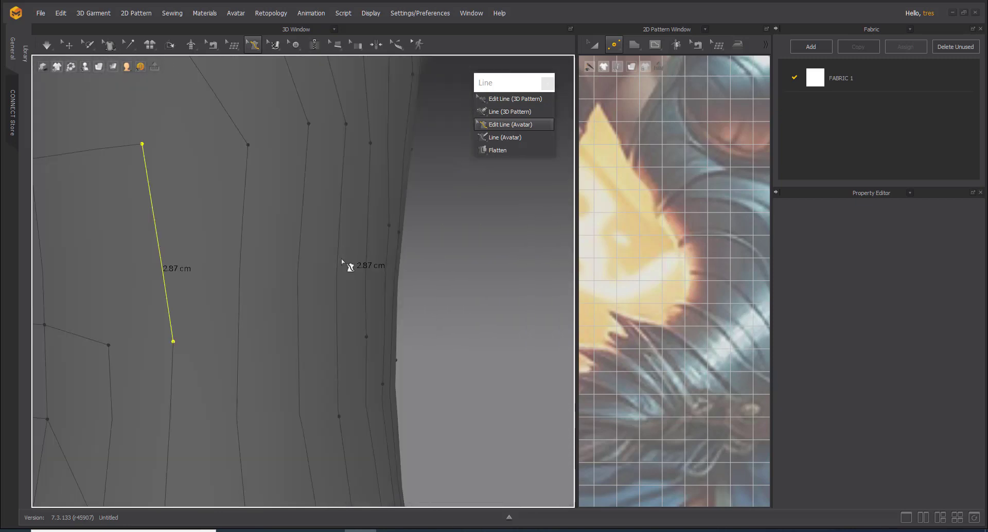
scroll(378, 216, down, 10)
scroll(507, 299, up, 4)
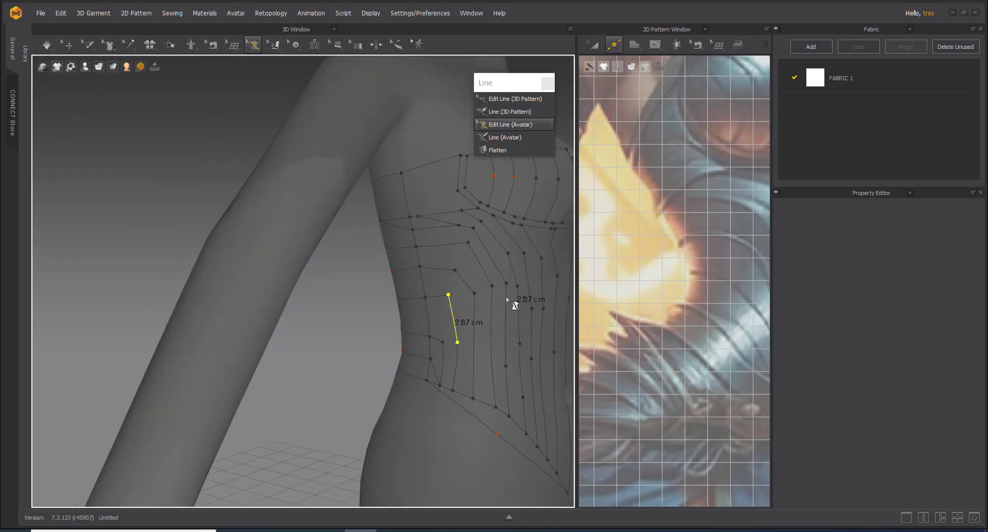
scroll(506, 298, up, 5)
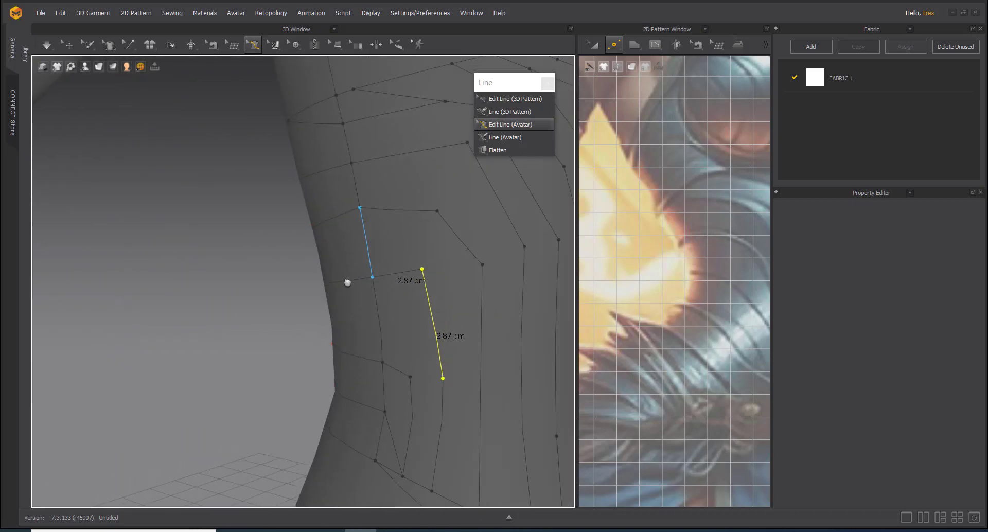
scroll(347, 282, up, 5)
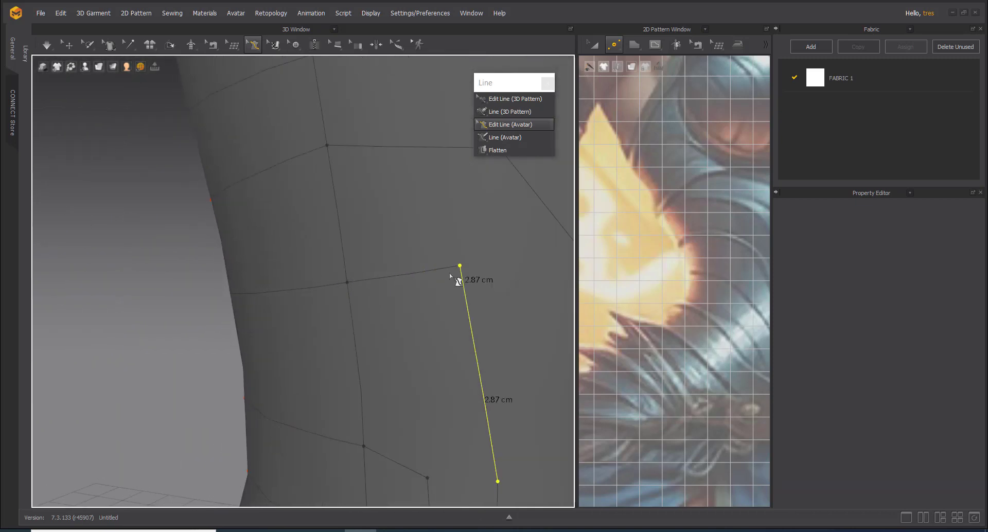
scroll(457, 281, up, 5)
scroll(304, 302, up, 2)
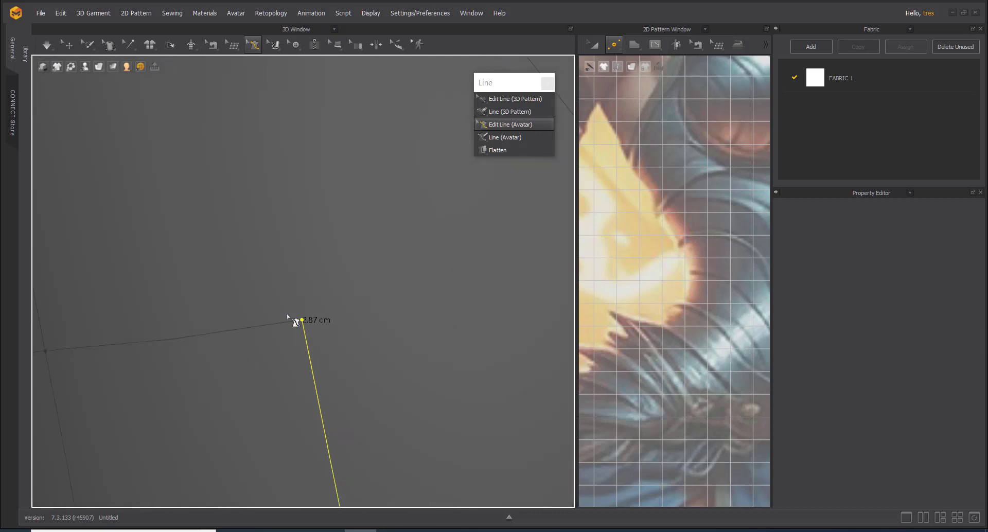
right_drag(287, 315, 341, 271)
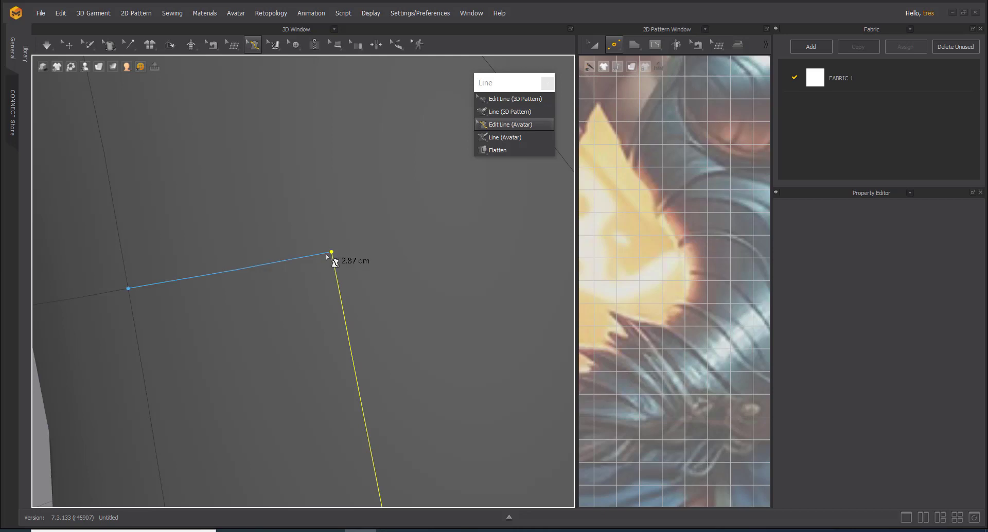
click(326, 255)
right_click(327, 251)
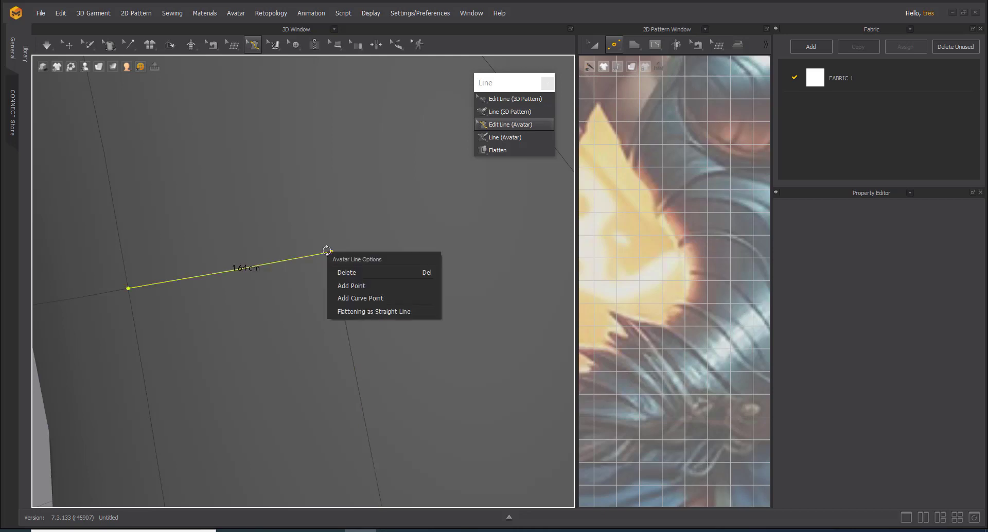
click(360, 298)
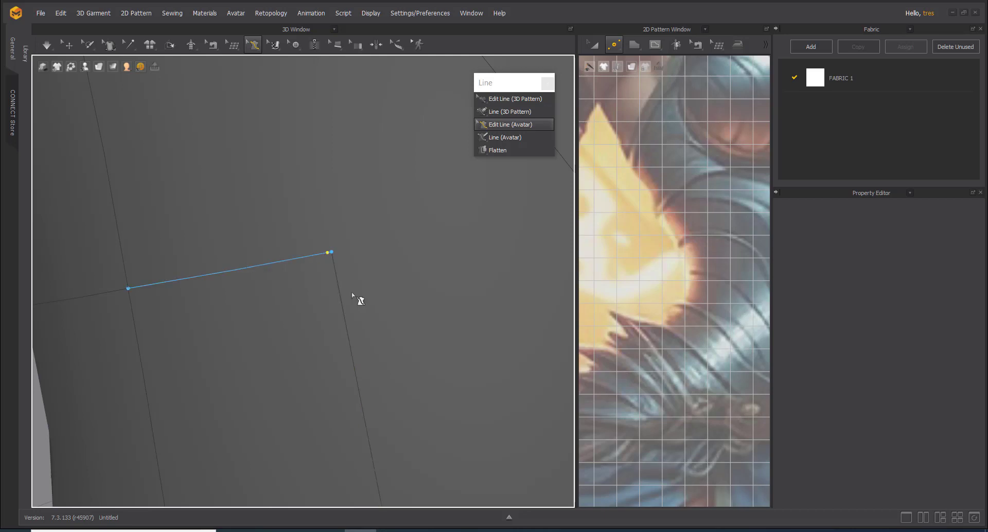
click(330, 250)
key(Return)
Step: Flatten the two adjacent side bands under the fourth and fifth dividing lines into pattern pieces to test the outlines
scroll(427, 361, down, 5)
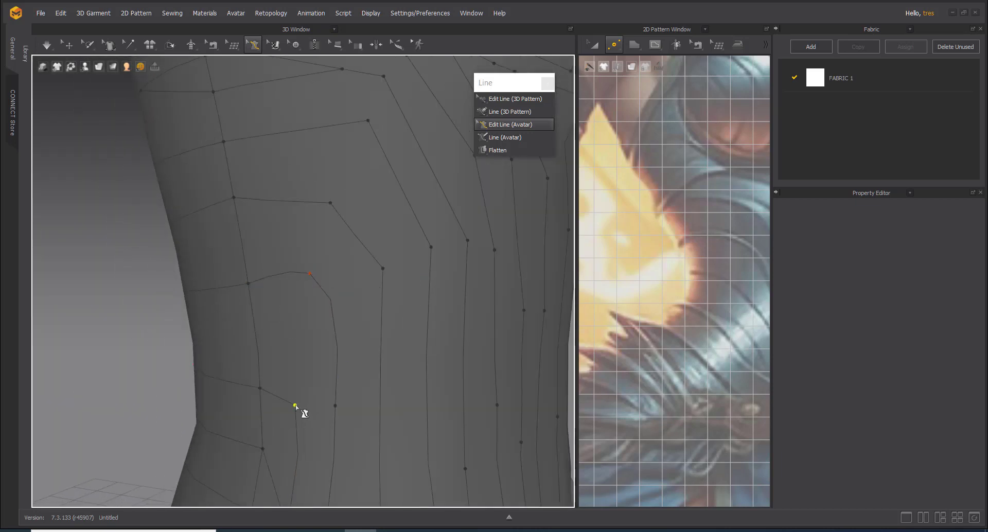
middle_drag(296, 408, 348, 336)
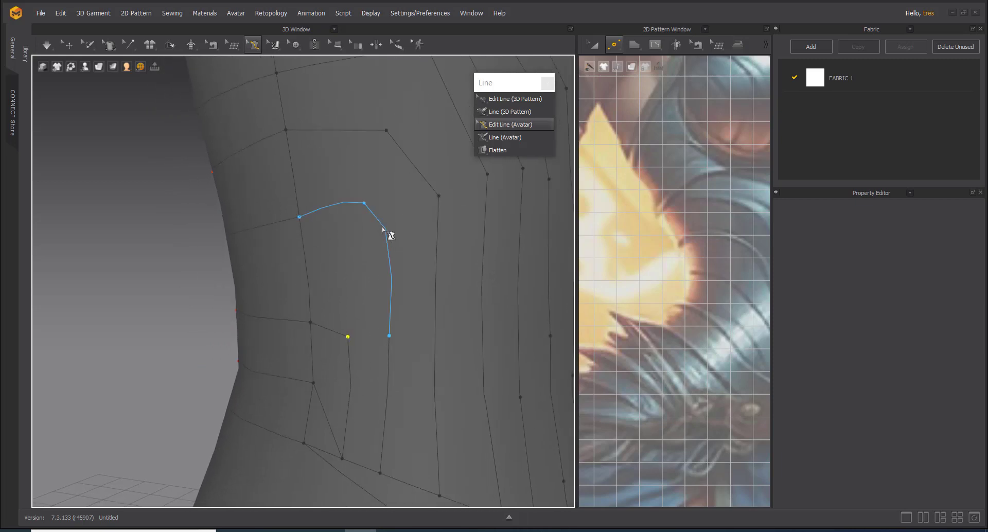
scroll(350, 227, down, 2)
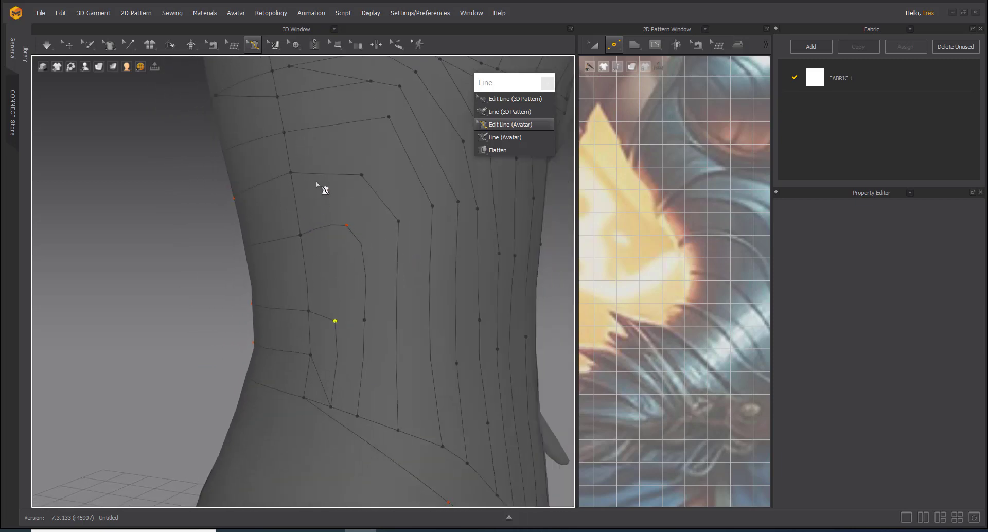
scroll(410, 326, down, 3)
right_drag(399, 265, 523, 342)
scroll(633, 318, down, 2)
right_drag(514, 298, 335, 265)
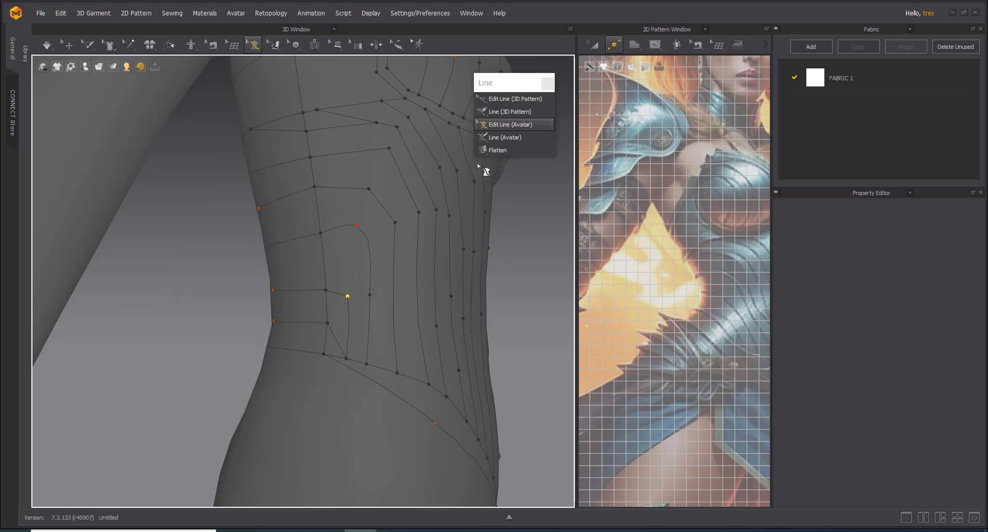
click(485, 150)
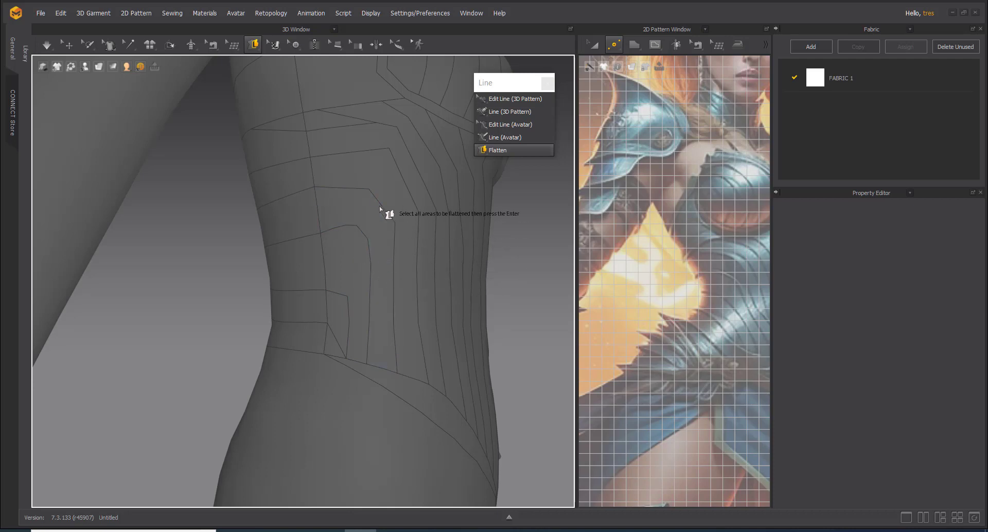
click(382, 271)
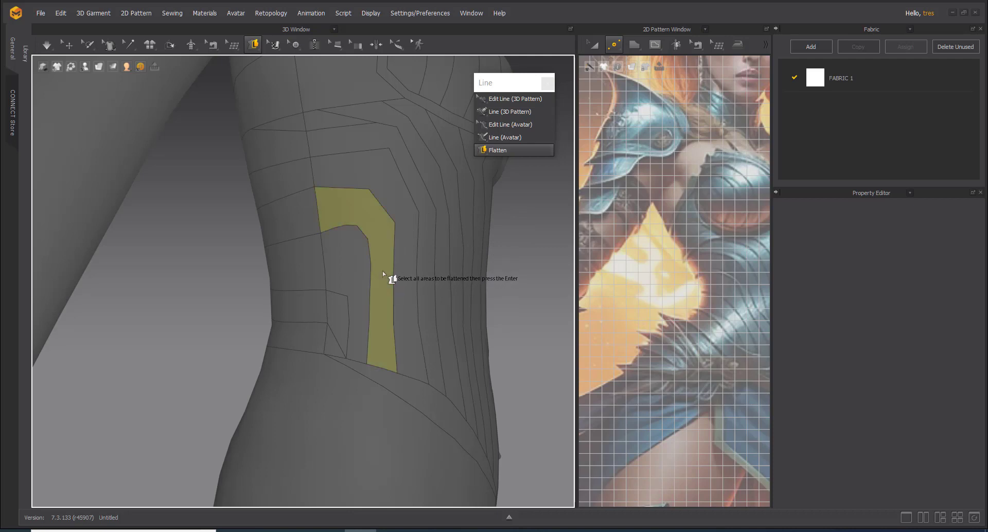
click(348, 268)
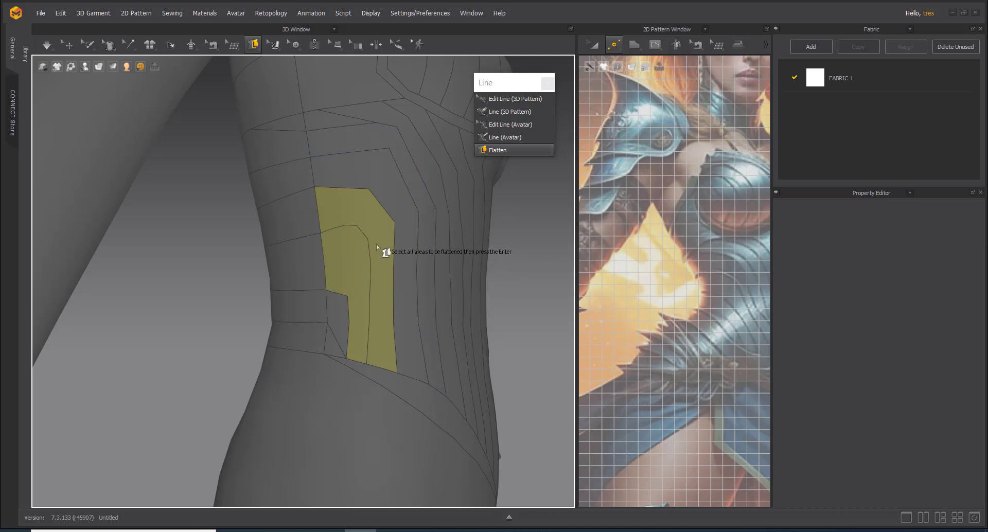
key(Return)
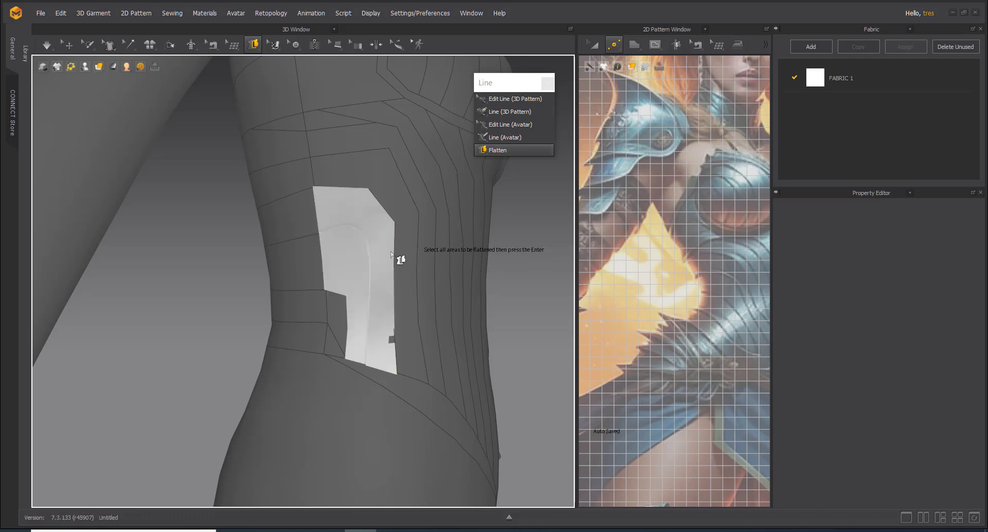
Step: Pull the inner and outer flattened side pieces away from the body to examine their seams, and undo the moves
right_drag(350, 226, 360, 265)
scroll(373, 269, up, 5)
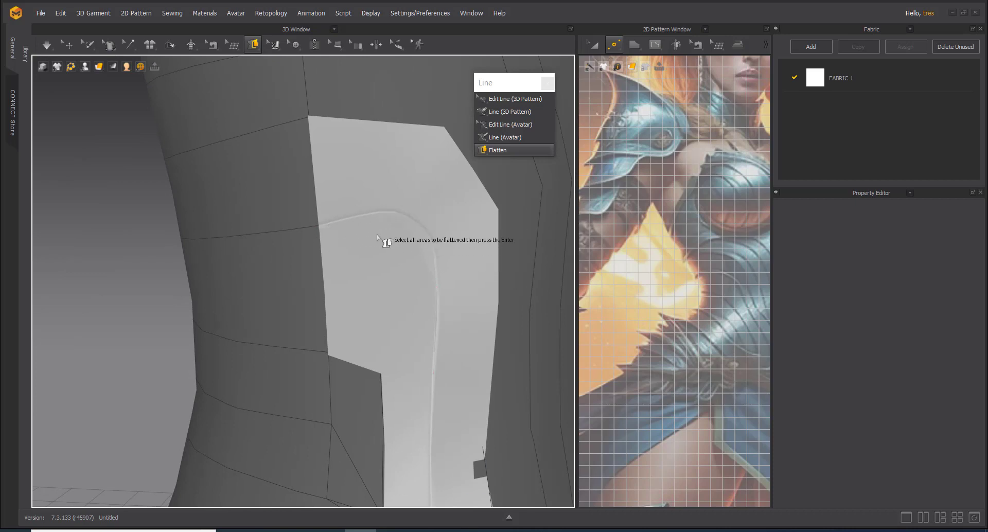
key(Return)
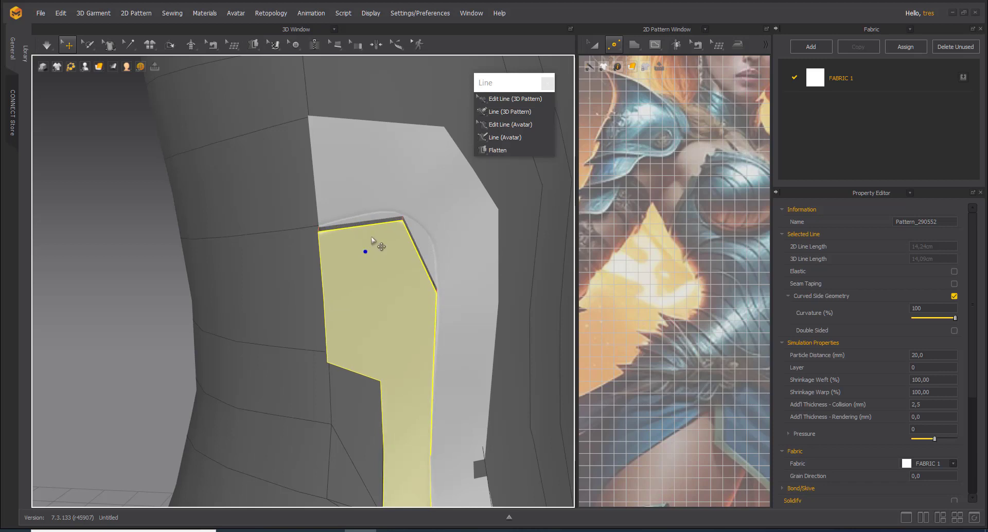
click(398, 186)
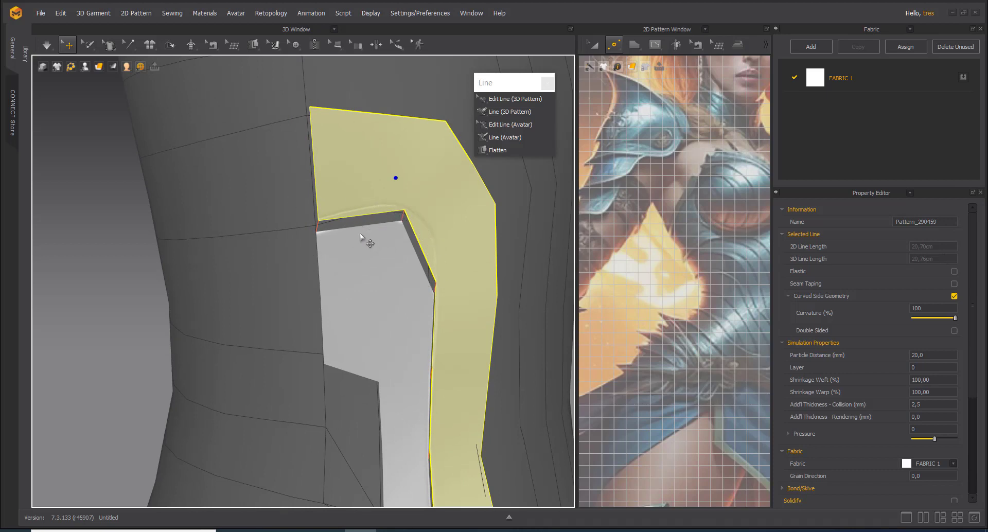
right_drag(370, 260, 464, 192)
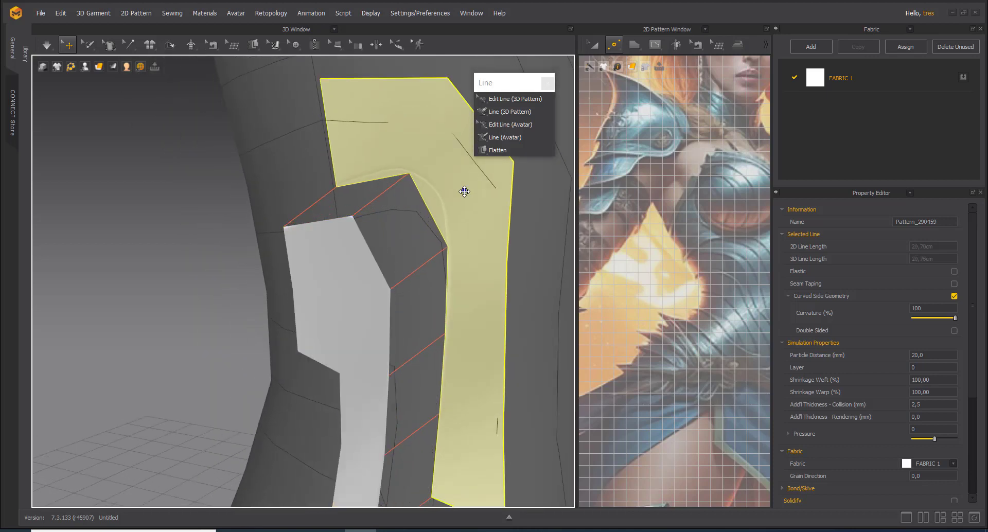
drag(465, 191, 394, 200)
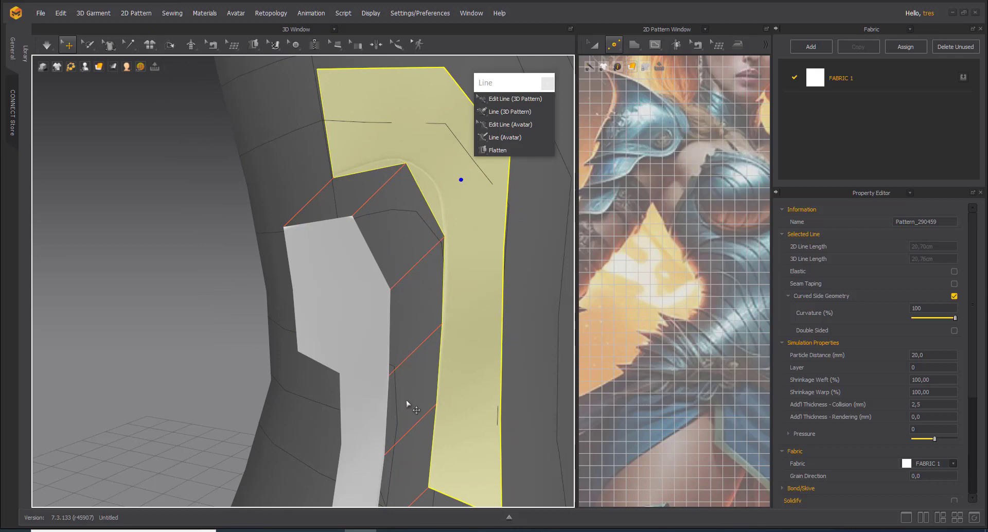
scroll(412, 319, down, 3)
right_drag(418, 304, 420, 259)
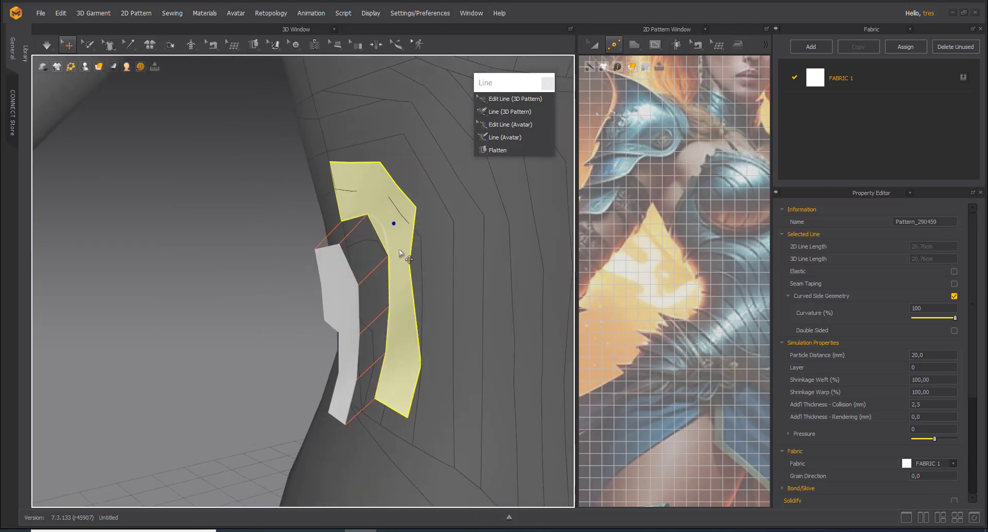
key(space)
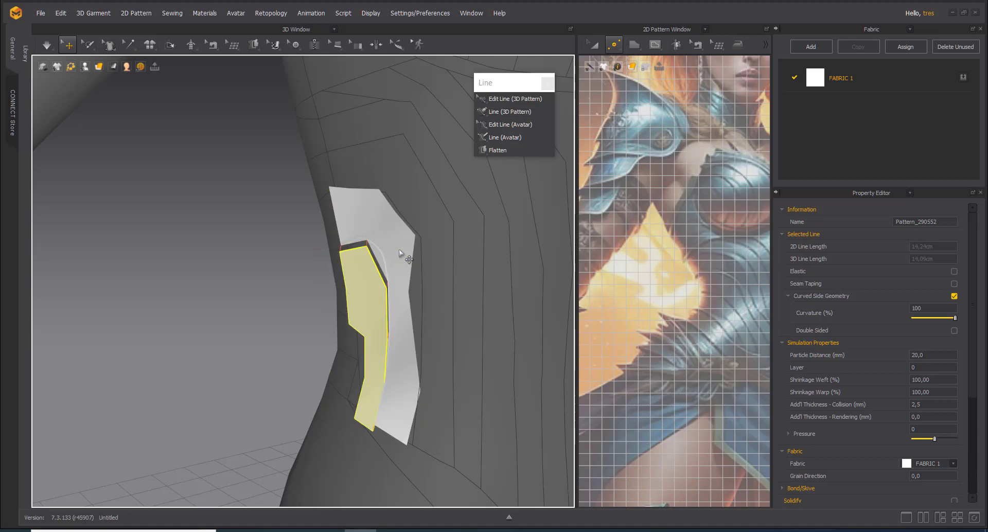
Step: Delete the two flattened side pattern pieces from the avatar
right_drag(400, 251, 321, 179)
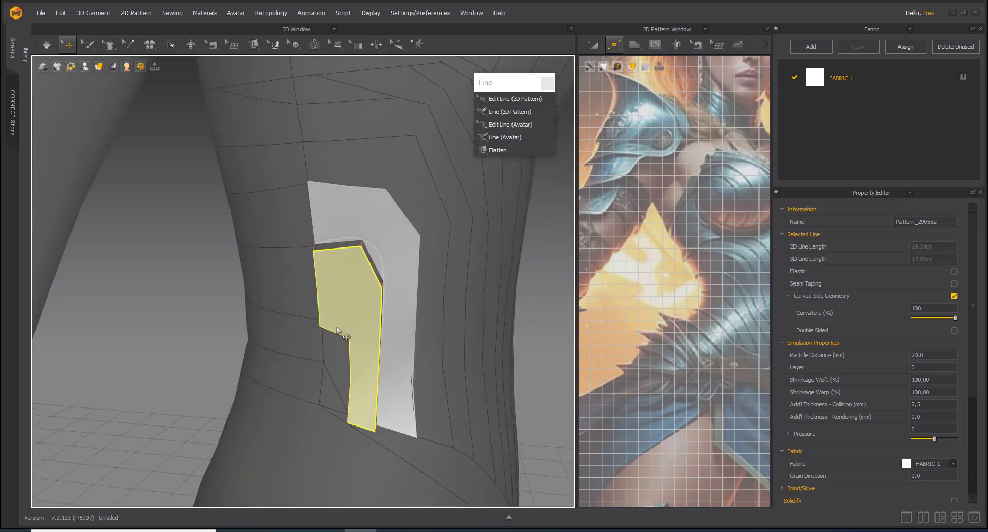
click(347, 260)
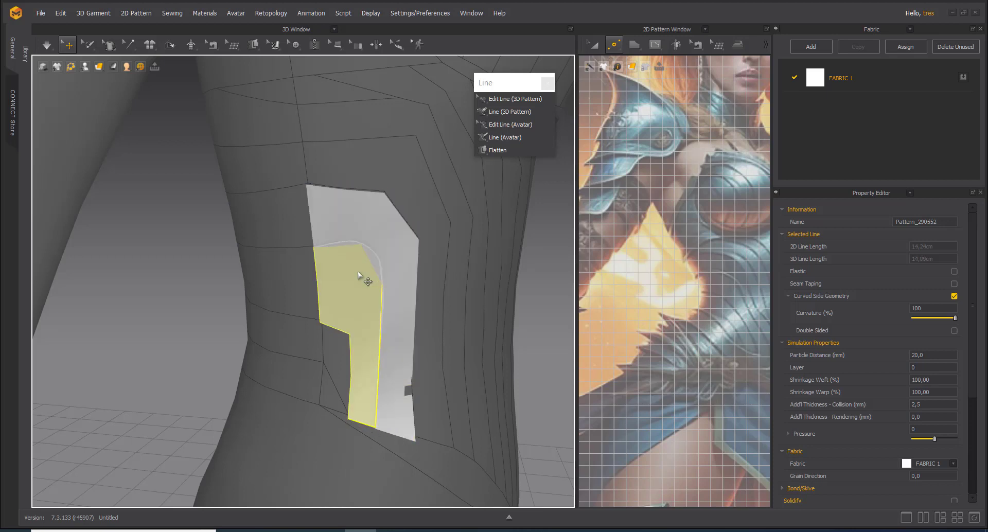
key(Delete)
click(357, 271)
key(Delete)
Step: Examine the drawn cup, torso and back lines from front, side and back, and compare them with the reference image's armor
scroll(358, 257, down, 5)
mouse_move(360, 233)
right_down()
mouse_move(275, 221)
mouse_move(348, 231)
right_up()
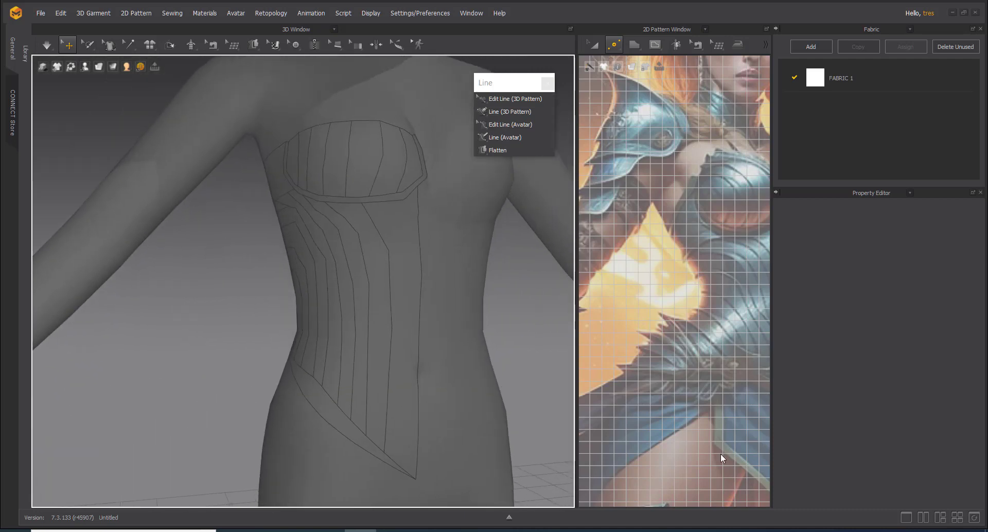
scroll(376, 278, down, 5)
mouse_move(368, 267)
right_down()
mouse_move(349, 273)
mouse_move(427, 276)
mouse_move(327, 298)
mouse_move(375, 273)
right_up()
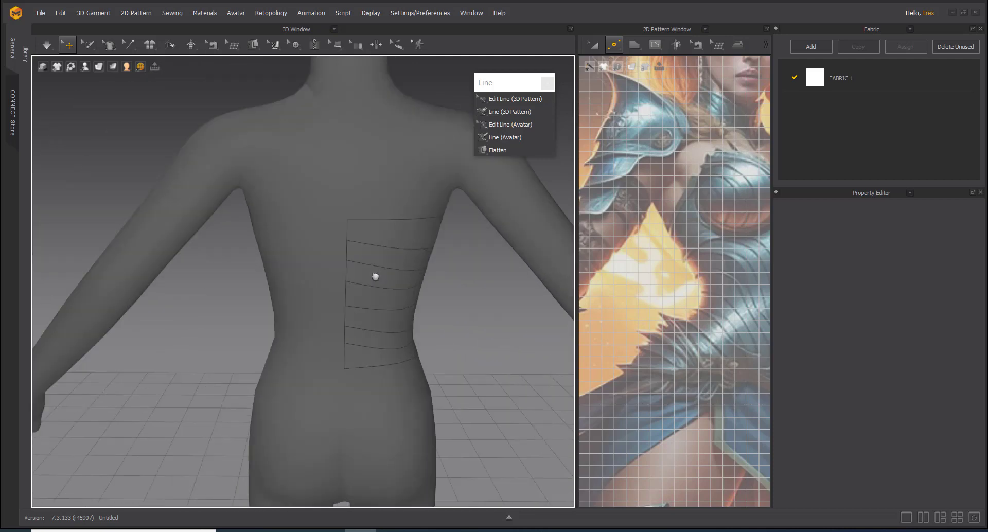
scroll(302, 233, up, 3)
right_drag(302, 233, 353, 273)
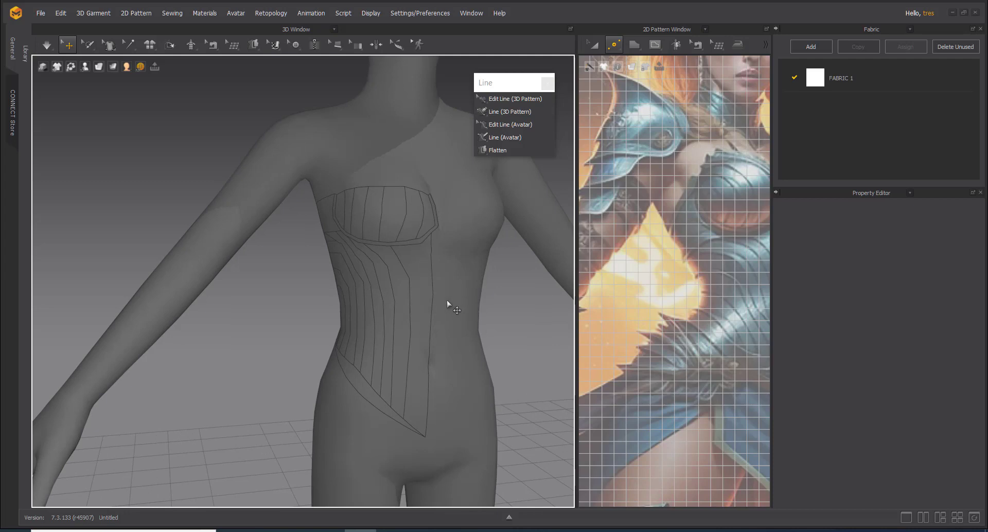
right_drag(432, 336, 511, 265)
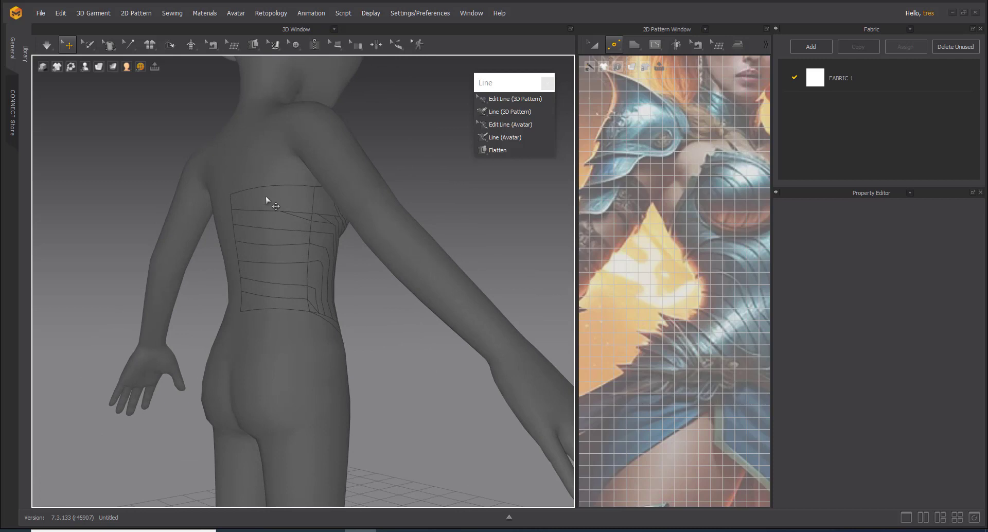
right_drag(327, 219, 181, 238)
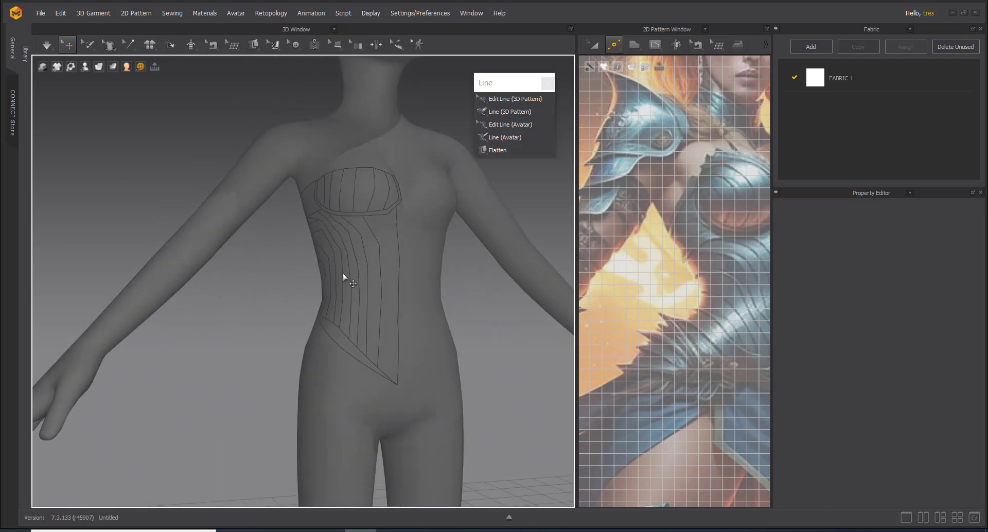
right_drag(341, 278, 320, 285)
scroll(419, 260, down, 3)
middle_drag(419, 260, 388, 242)
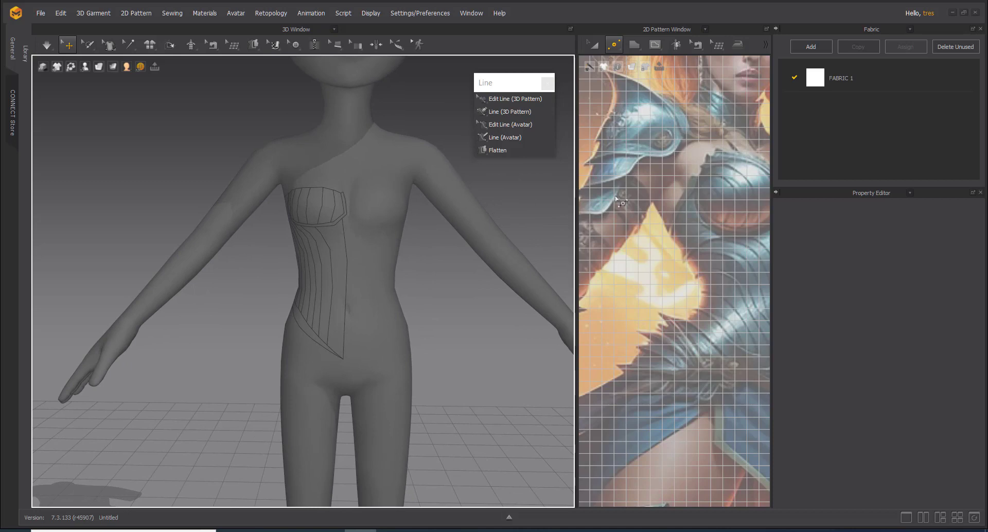
scroll(589, 246, down, 5)
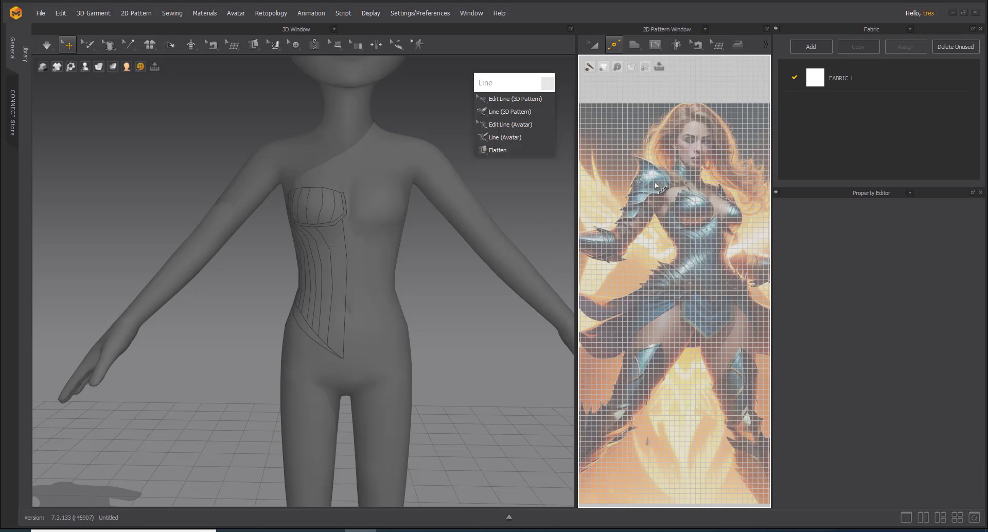
scroll(656, 187, up, 3)
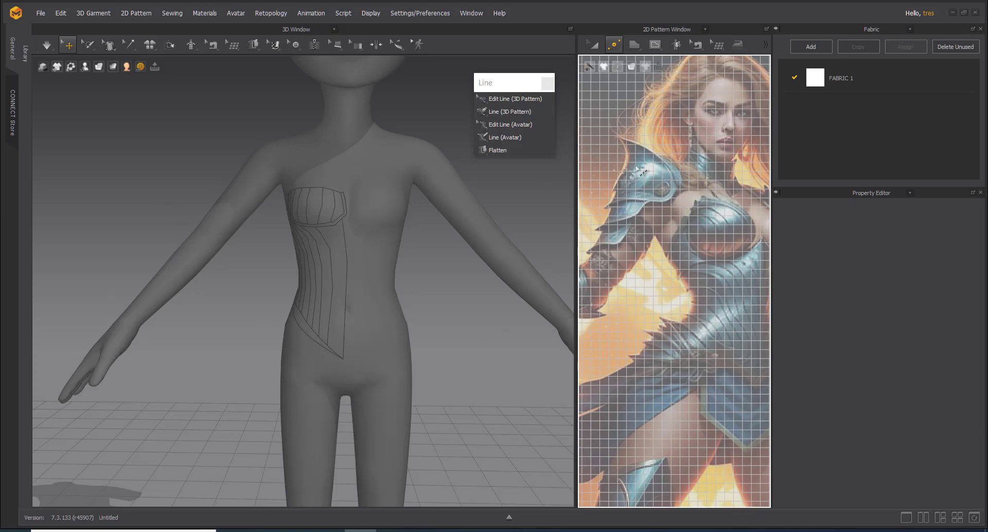
scroll(642, 172, down, 3)
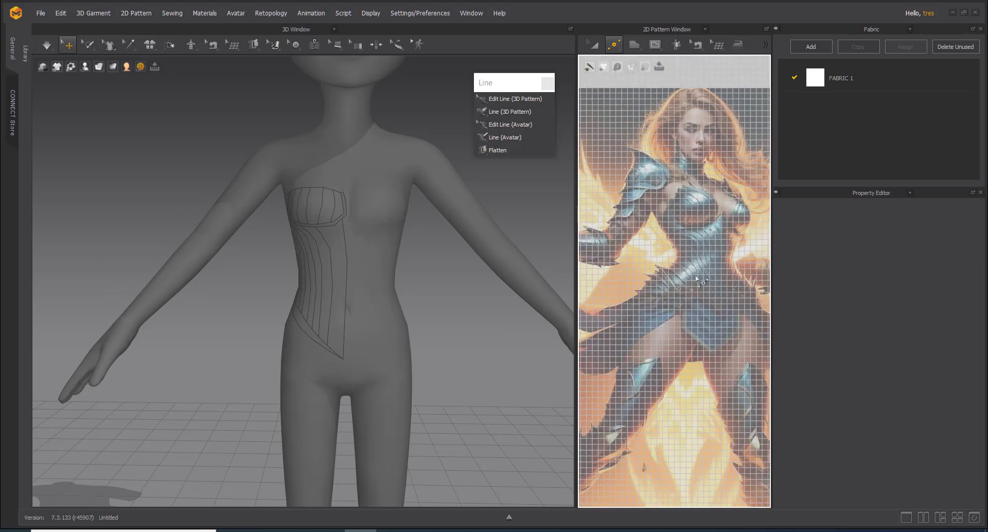
scroll(697, 279, down, 6)
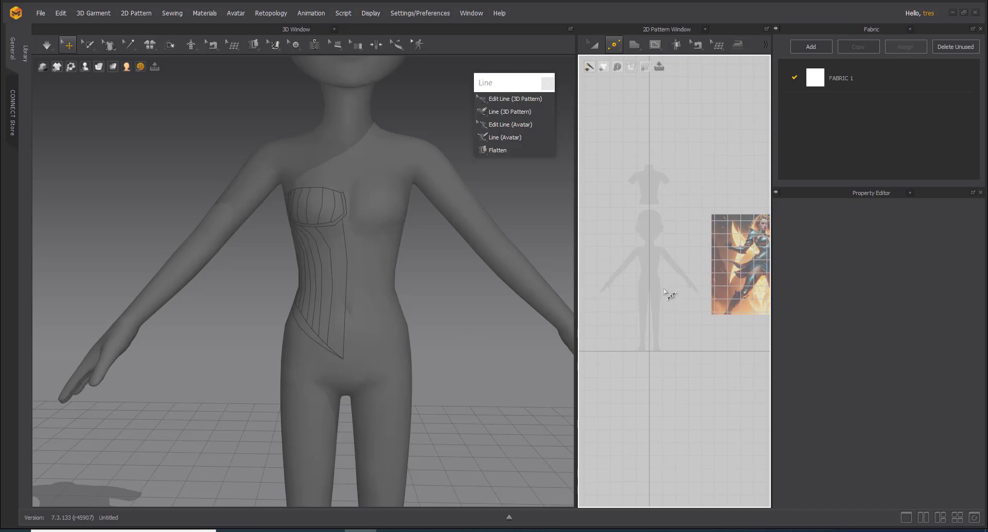
Step: Move the separate torso mesh from above the avatar's head to the side, clear of the avatar
scroll(413, 264, down, 6)
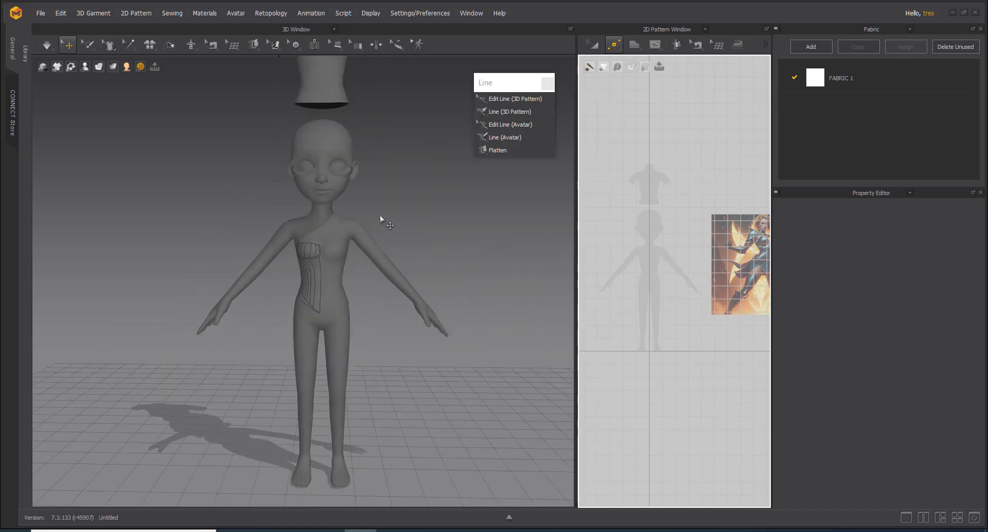
middle_drag(380, 215, 384, 193)
click(297, 211)
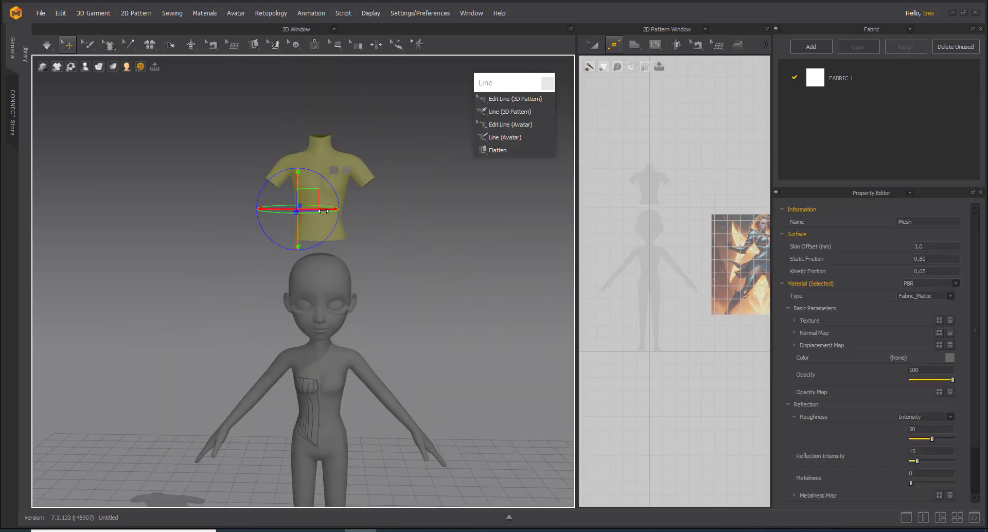
drag(325, 211, 457, 259)
right_drag(431, 431, 346, 345)
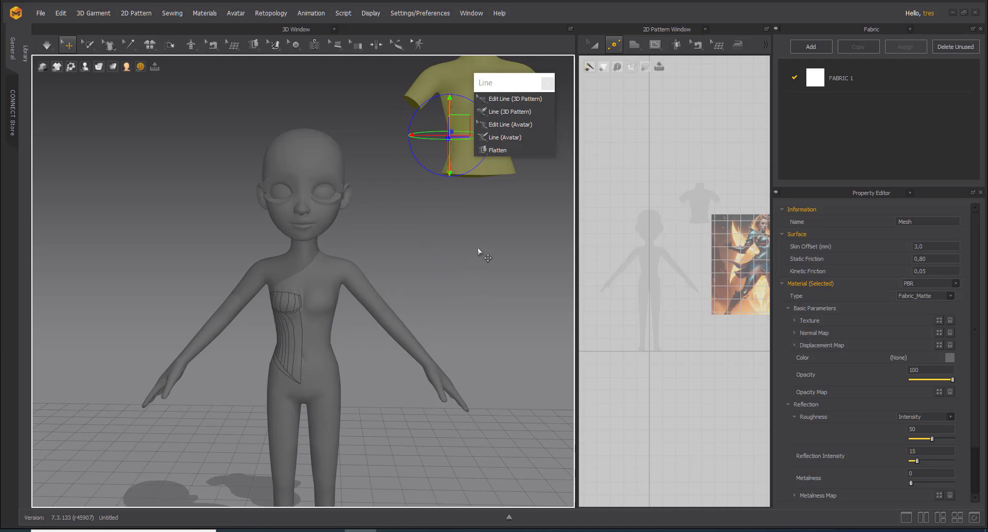
right_drag(438, 270, 362, 221)
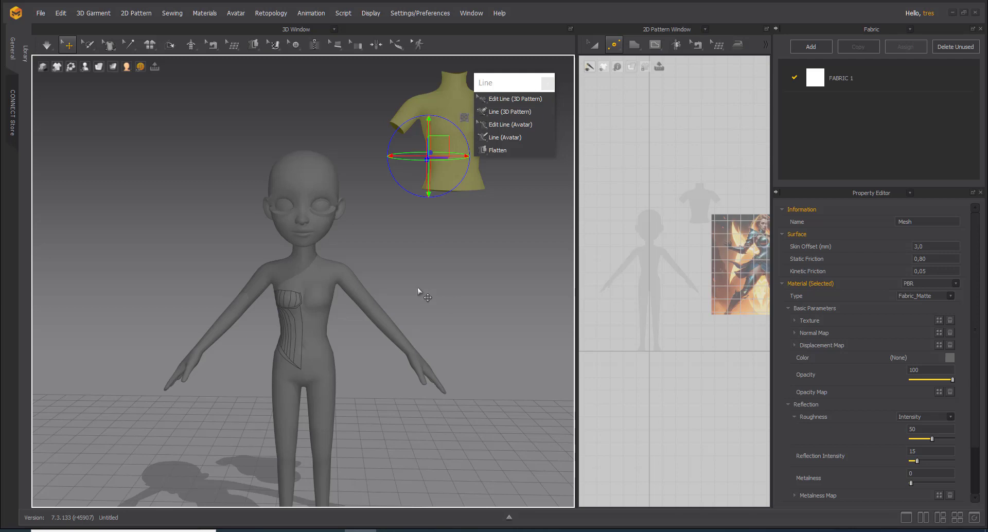
Step: Select the avatar's full-body mesh and check its placement against the silhouette in the 2D pattern window
scroll(309, 326, up, 5)
right_drag(346, 238, 299, 323)
click(335, 268)
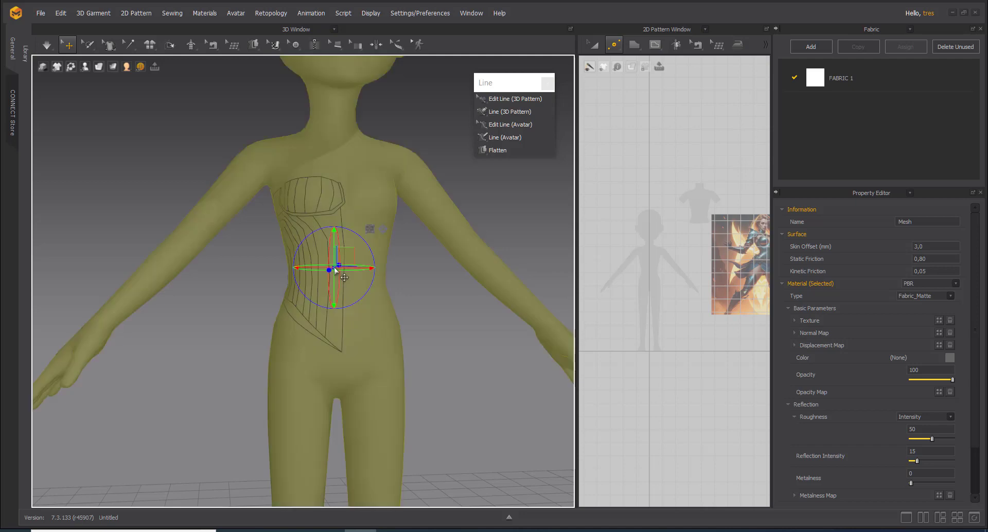
scroll(449, 344, down, 2)
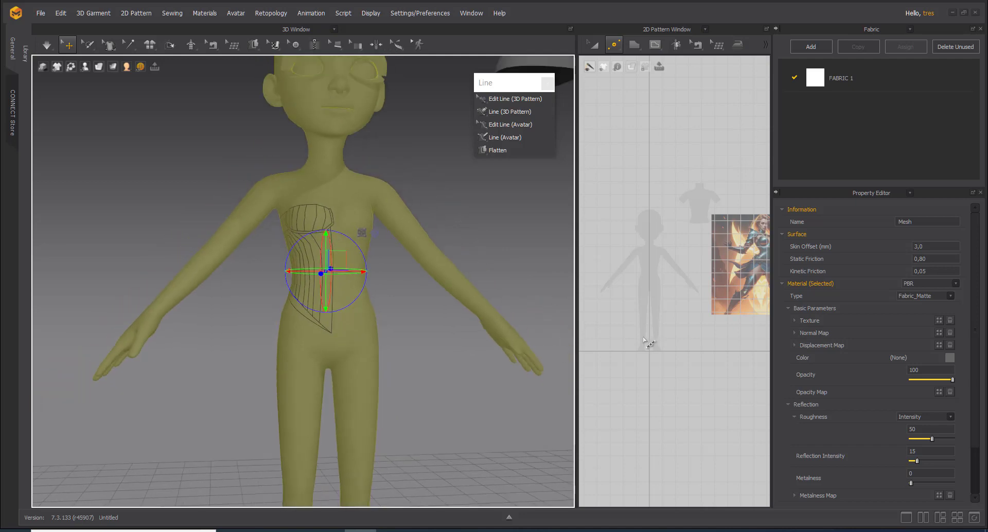
scroll(346, 301, up, 1)
scroll(362, 300, down, 1)
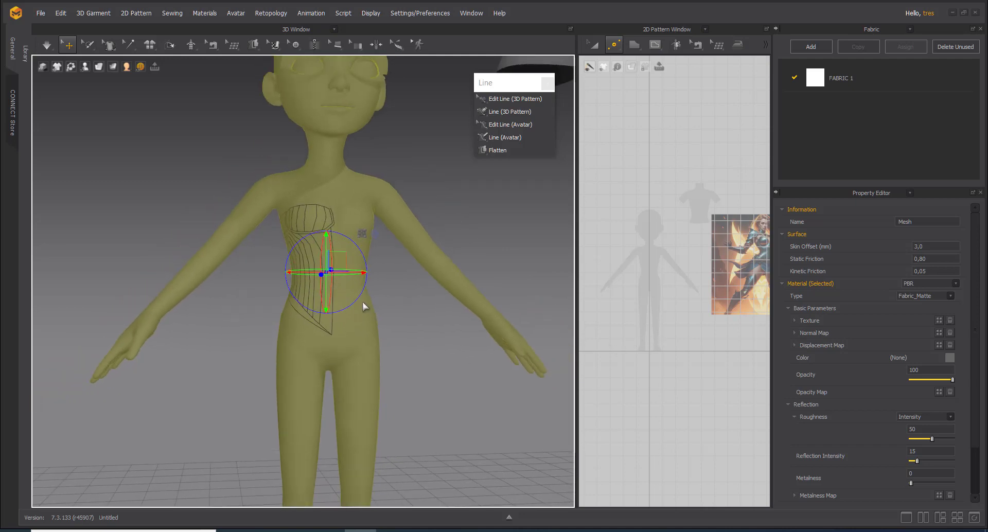